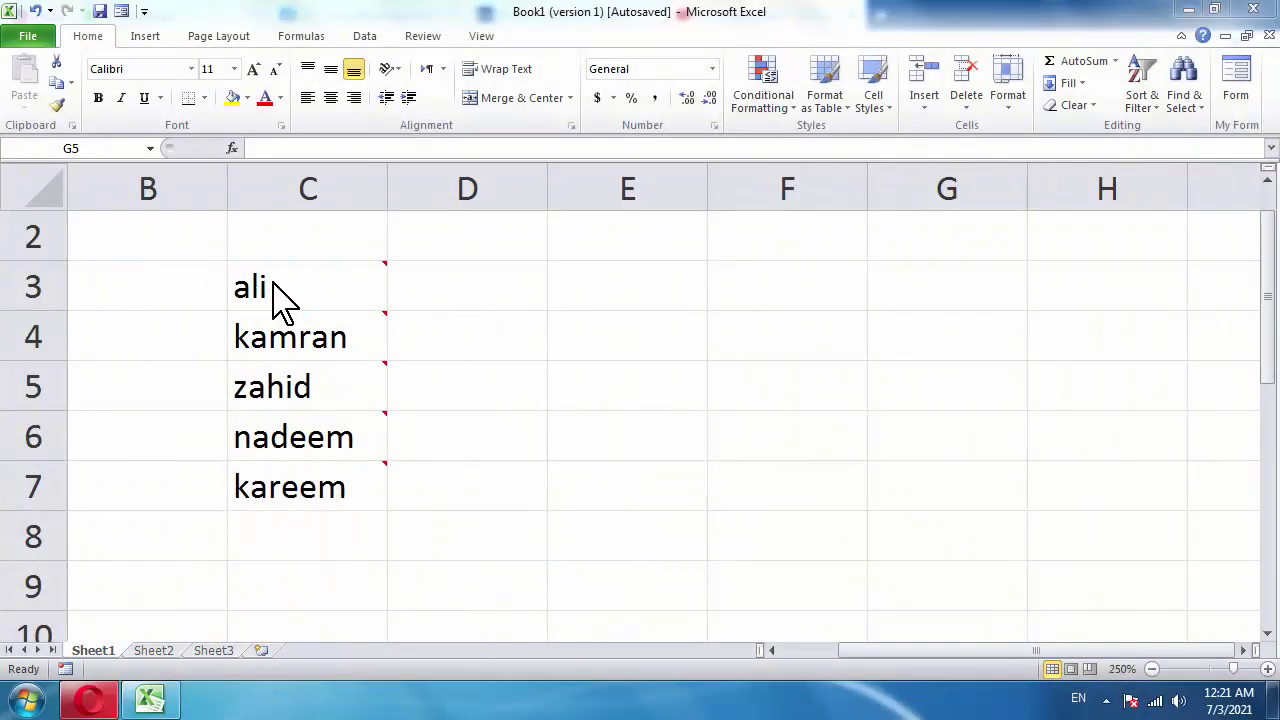
- Preview the picture comment on each commented name in C3–C7, one after another
{"action": "mouse_move", "coordinate": [285, 300]}
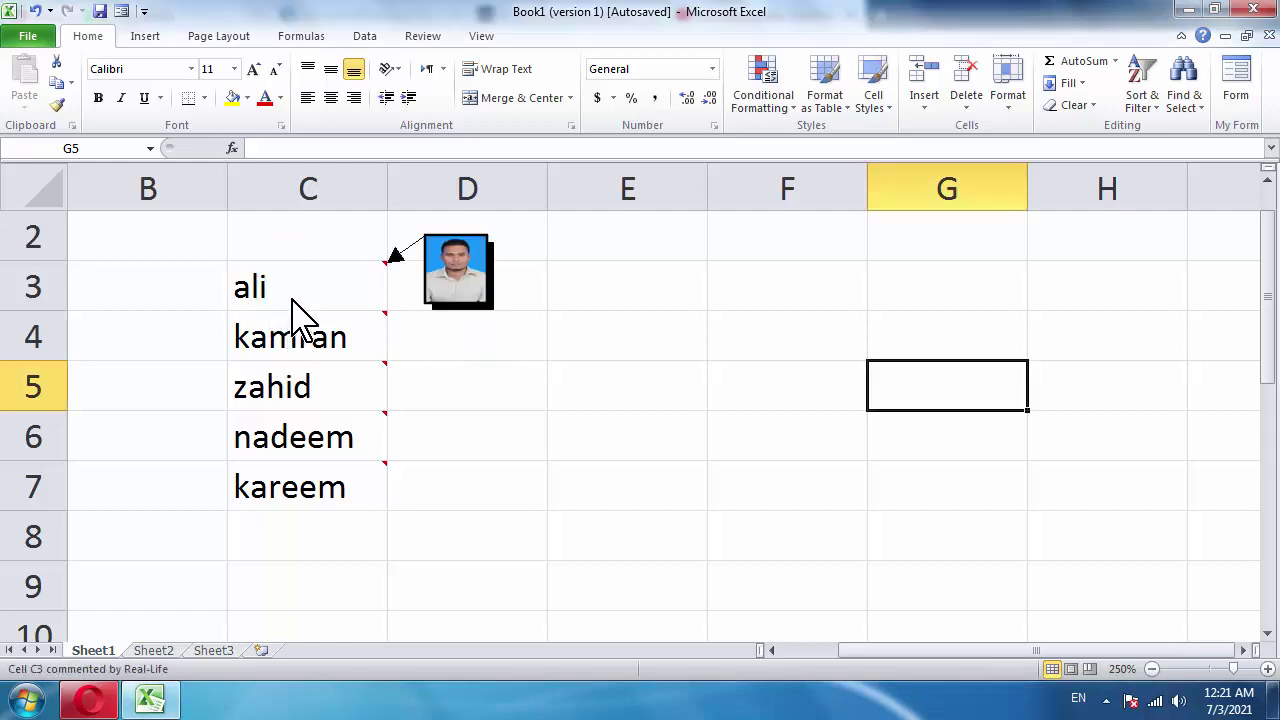
{"action": "mouse_move", "coordinate": [293, 337]}
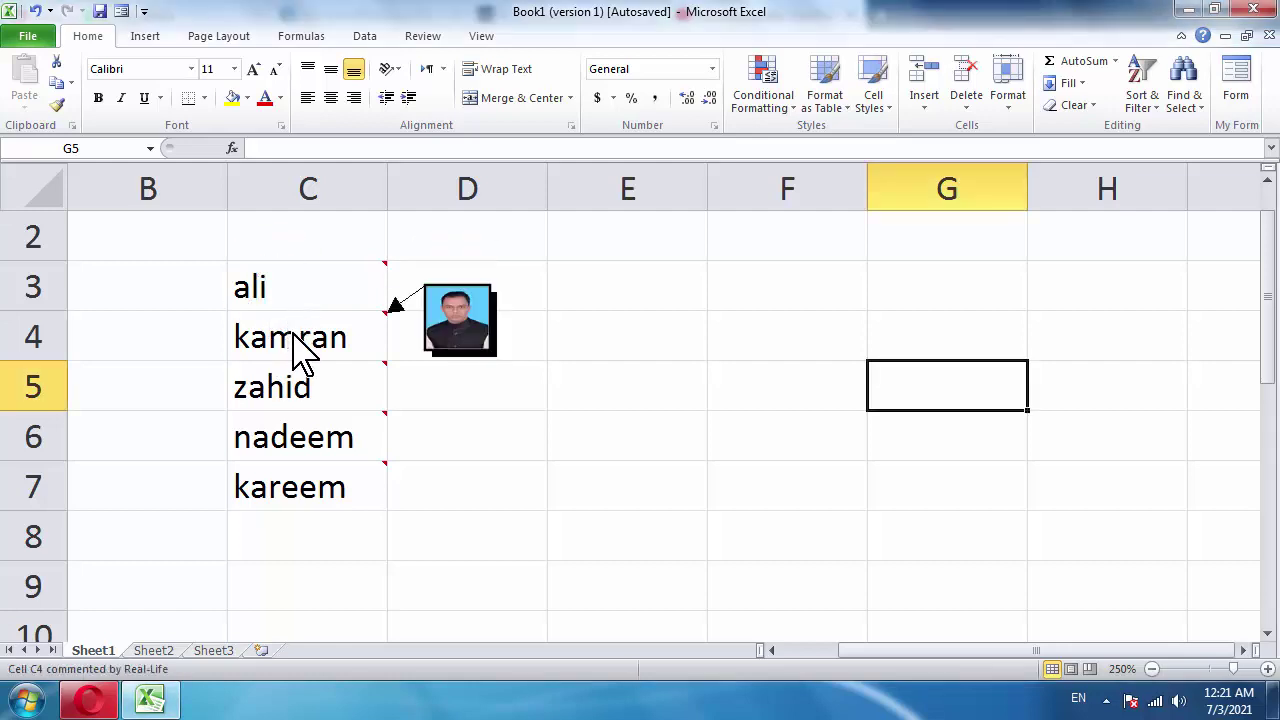
{"action": "mouse_move", "coordinate": [313, 403]}
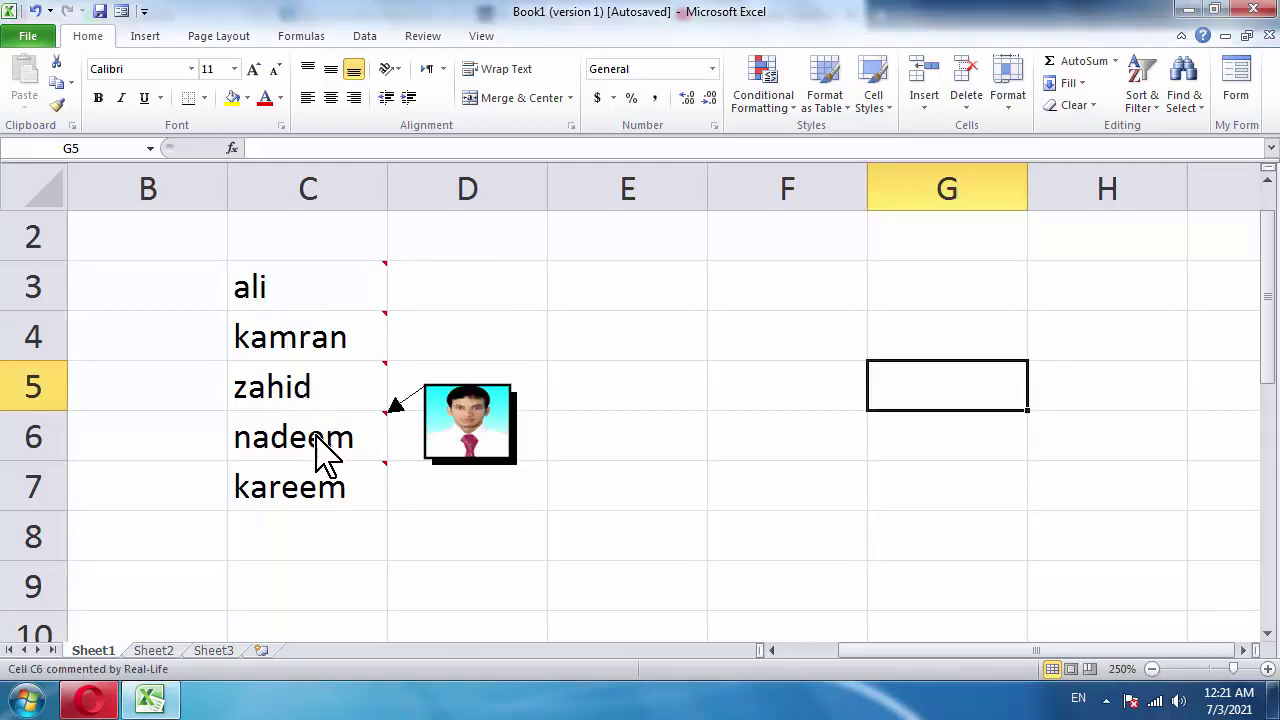
{"action": "mouse_move", "coordinate": [324, 513]}
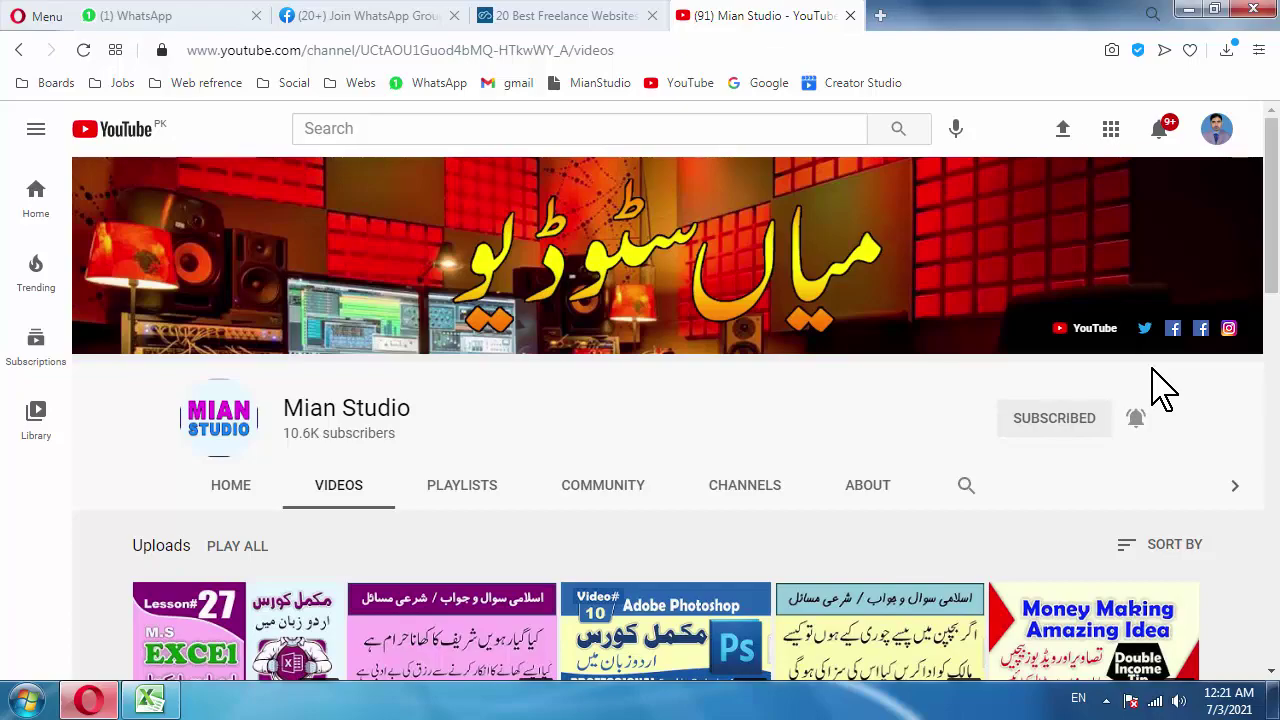
- Scroll down through the channel's uploaded videos, then return to the Excel workbook
{"action": "scroll", "coordinate": [1120, 430], "scroll_direction": "down", "scroll_amount": 2}
{"action": "scroll", "coordinate": [1080, 465], "scroll_direction": "down", "scroll_amount": 1}
{"action": "scroll", "coordinate": [1070, 480], "scroll_direction": "down", "scroll_amount": 3}
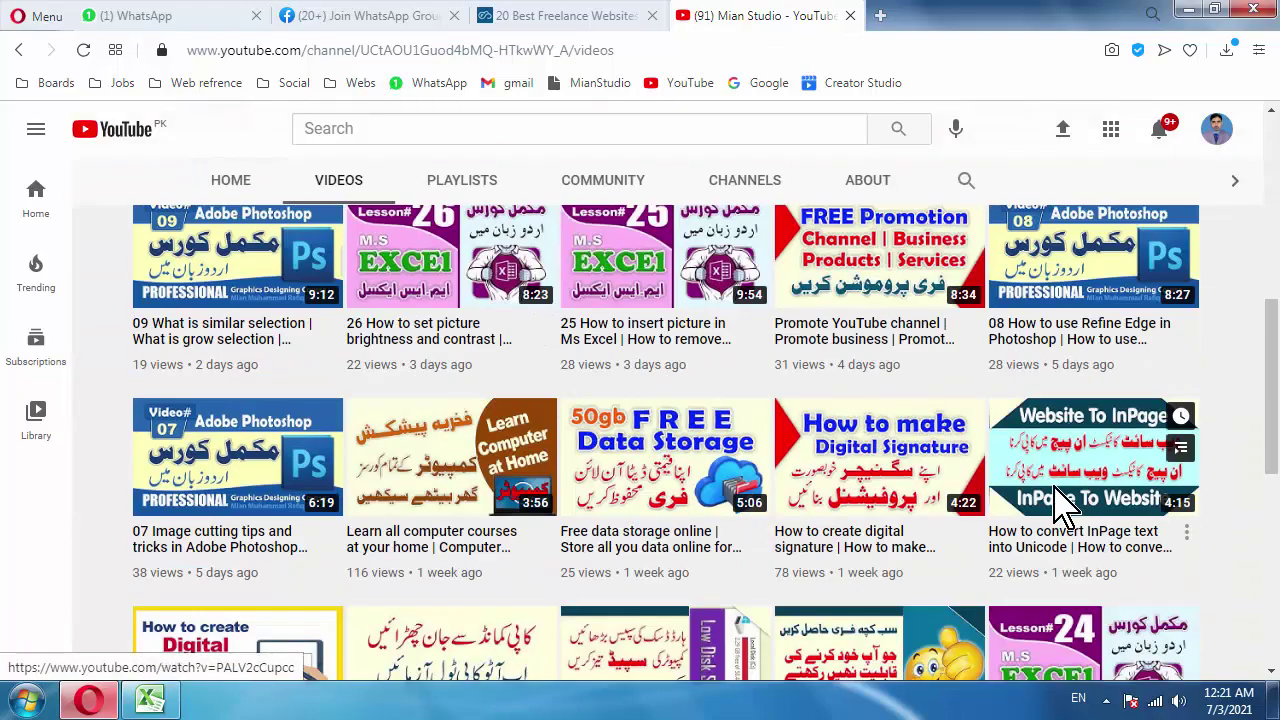
{"action": "scroll", "coordinate": [1060, 505], "scroll_direction": "down", "scroll_amount": 2}
{"action": "scroll", "coordinate": [1057, 500], "scroll_direction": "down", "scroll_amount": 2}
{"action": "scroll", "coordinate": [1006, 475], "scroll_direction": "down", "scroll_amount": 3}
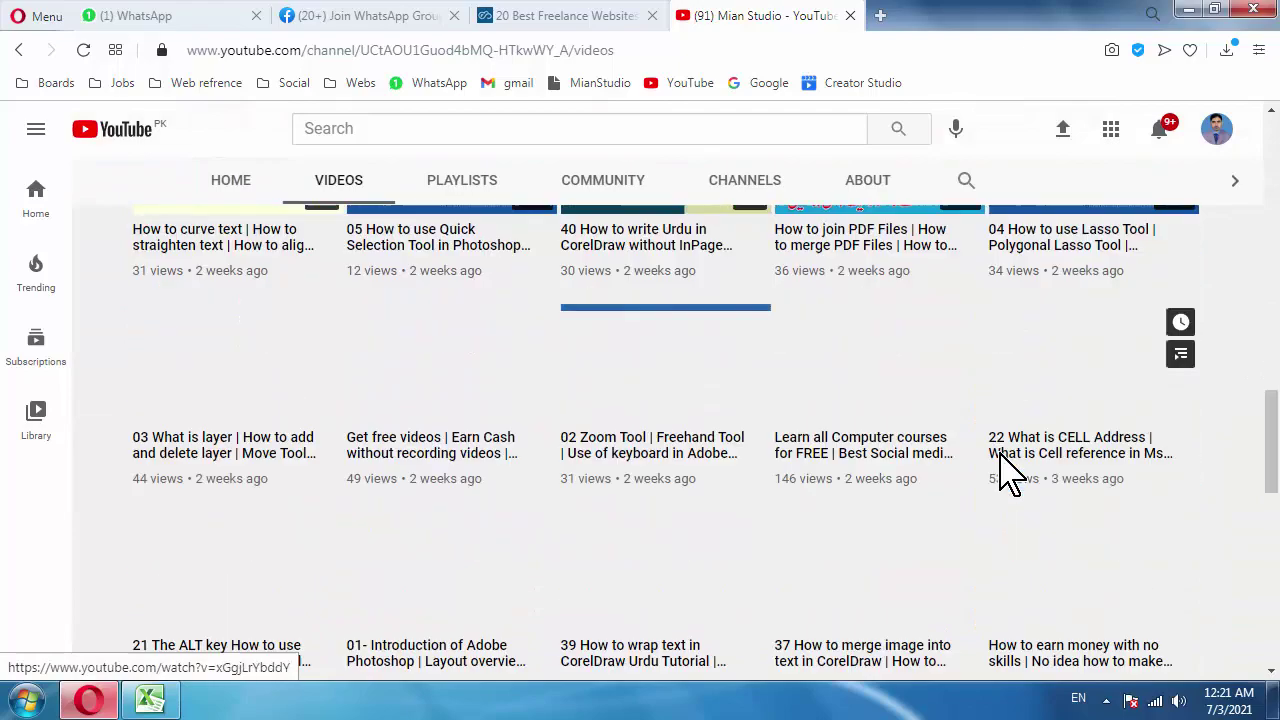
{"action": "scroll", "coordinate": [1006, 473], "scroll_direction": "down", "scroll_amount": 5}
{"action": "scroll", "coordinate": [1003, 471], "scroll_direction": "down", "scroll_amount": 2}
{"action": "scroll", "coordinate": [1003, 471], "scroll_direction": "down", "scroll_amount": 3}
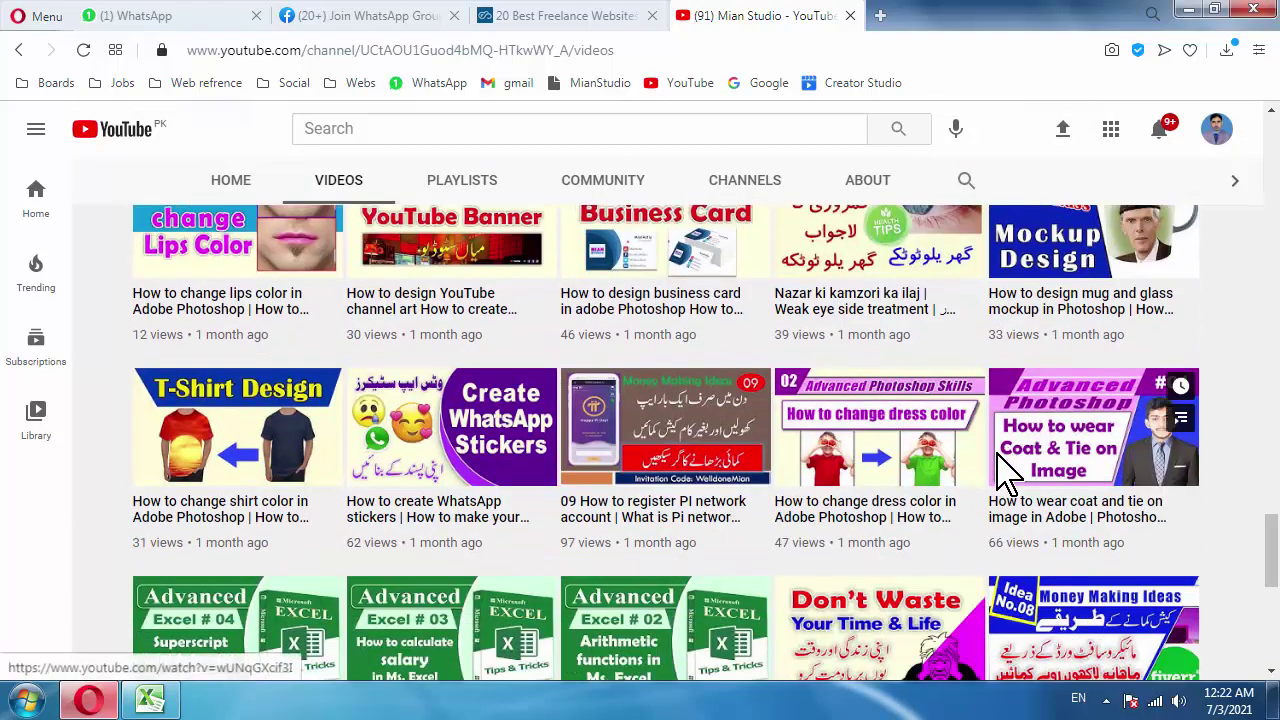
{"action": "scroll", "coordinate": [1006, 473], "scroll_direction": "down", "scroll_amount": 2}
{"action": "key", "text": "alt+Tab"}
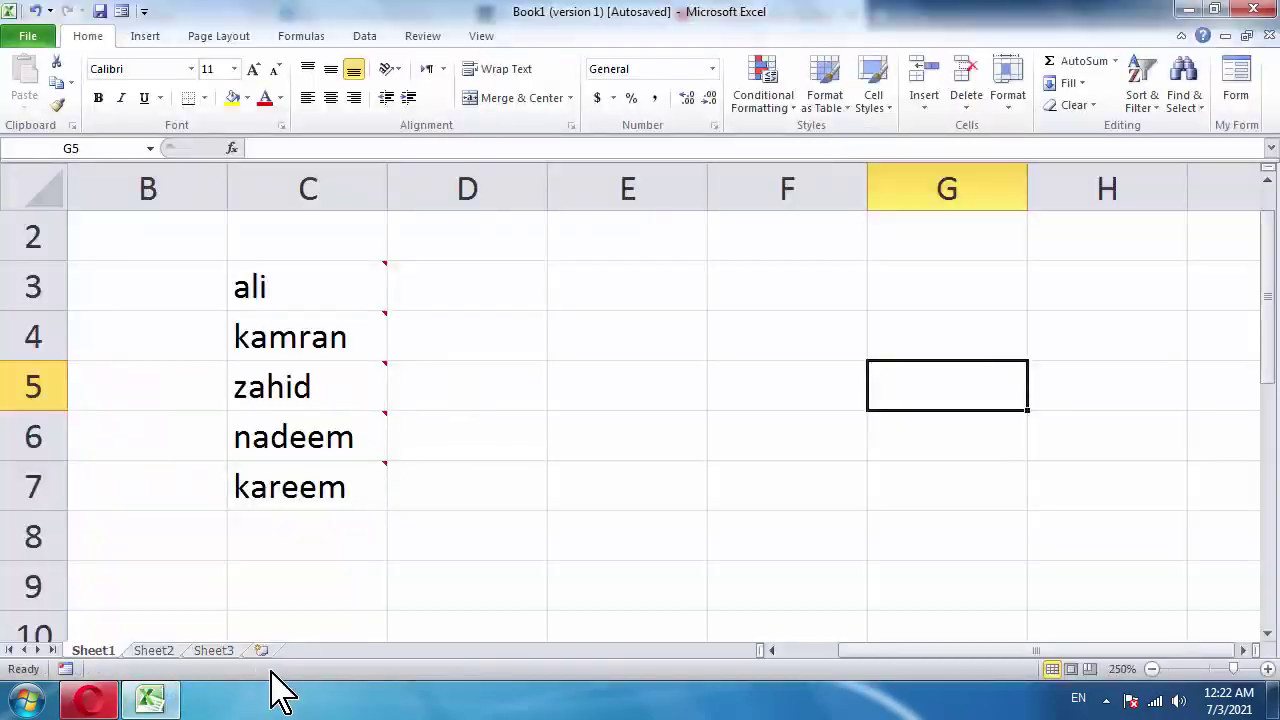
- On Sheet2, enter akmal, nadeem, zaheer, mohsin and mazhar down cells D4 to D8
{"action": "left_click", "coordinate": [155, 651]}
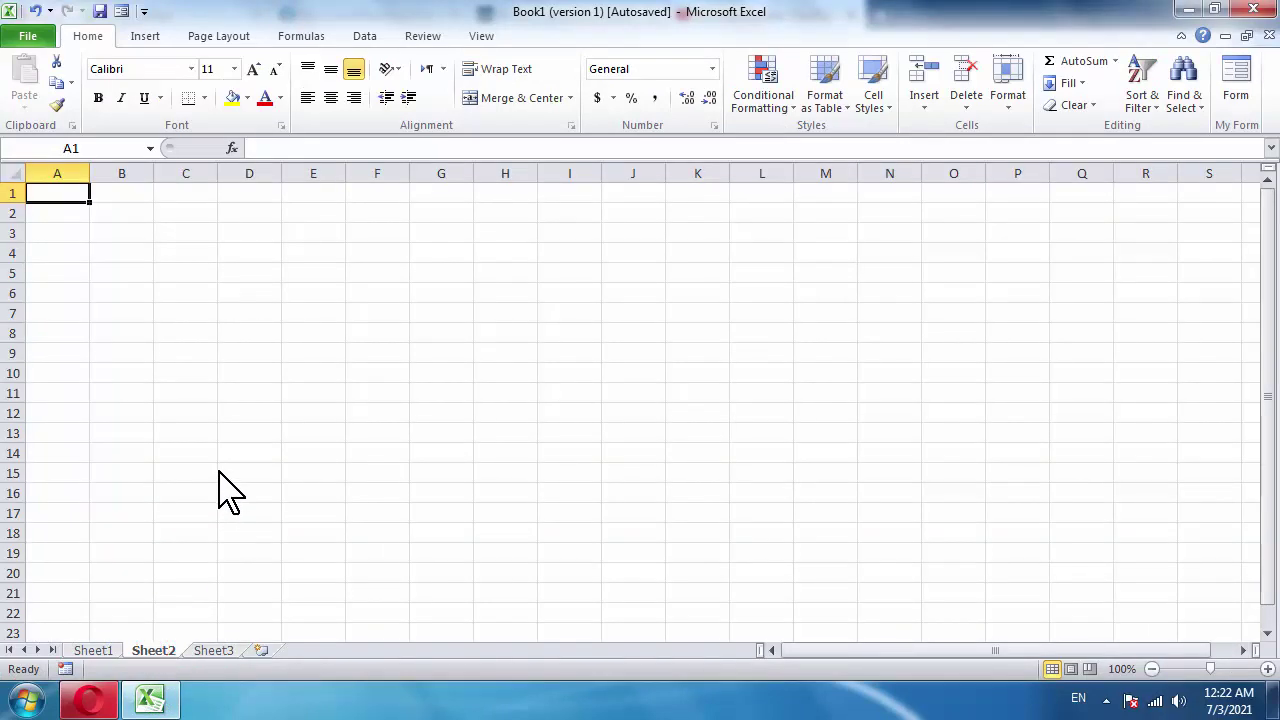
{"action": "left_click", "coordinate": [237, 246]}
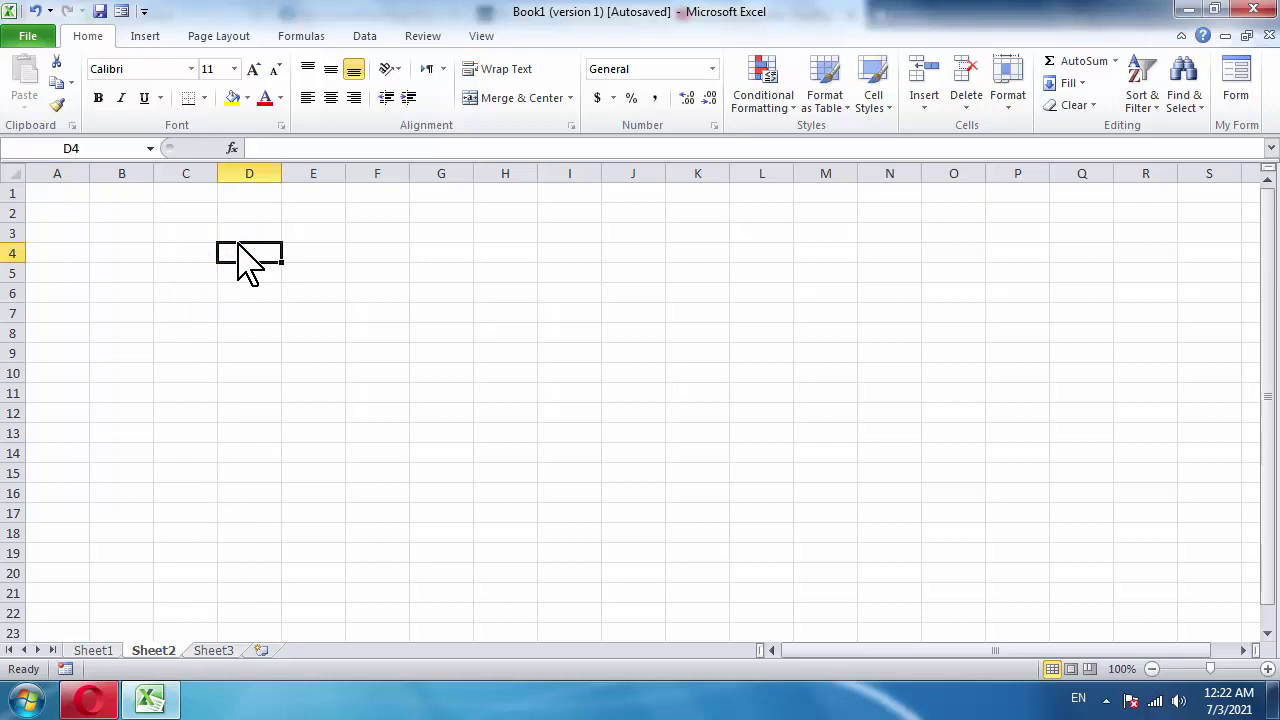
{"action": "type", "text": "akmal"}
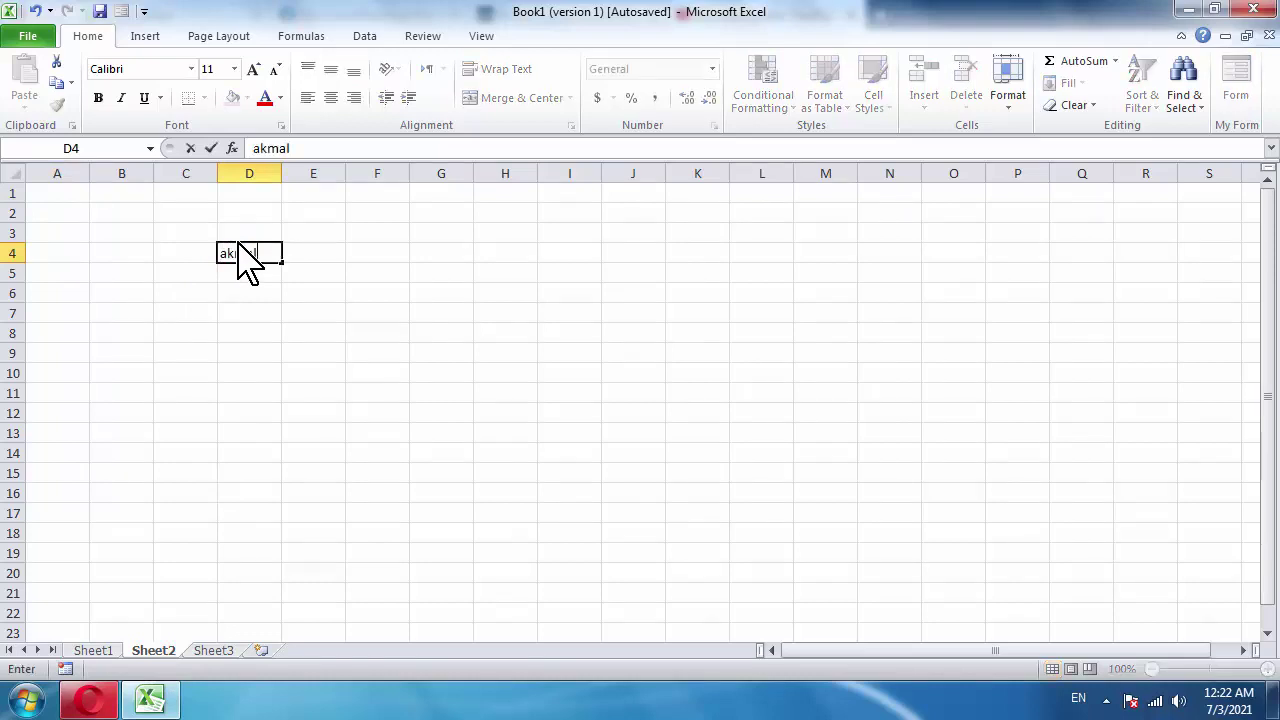
{"action": "key", "text": "Return"}
{"action": "type", "text": "nadeem"}
{"action": "key", "text": "Return"}
{"action": "type", "text": "zaheer"}
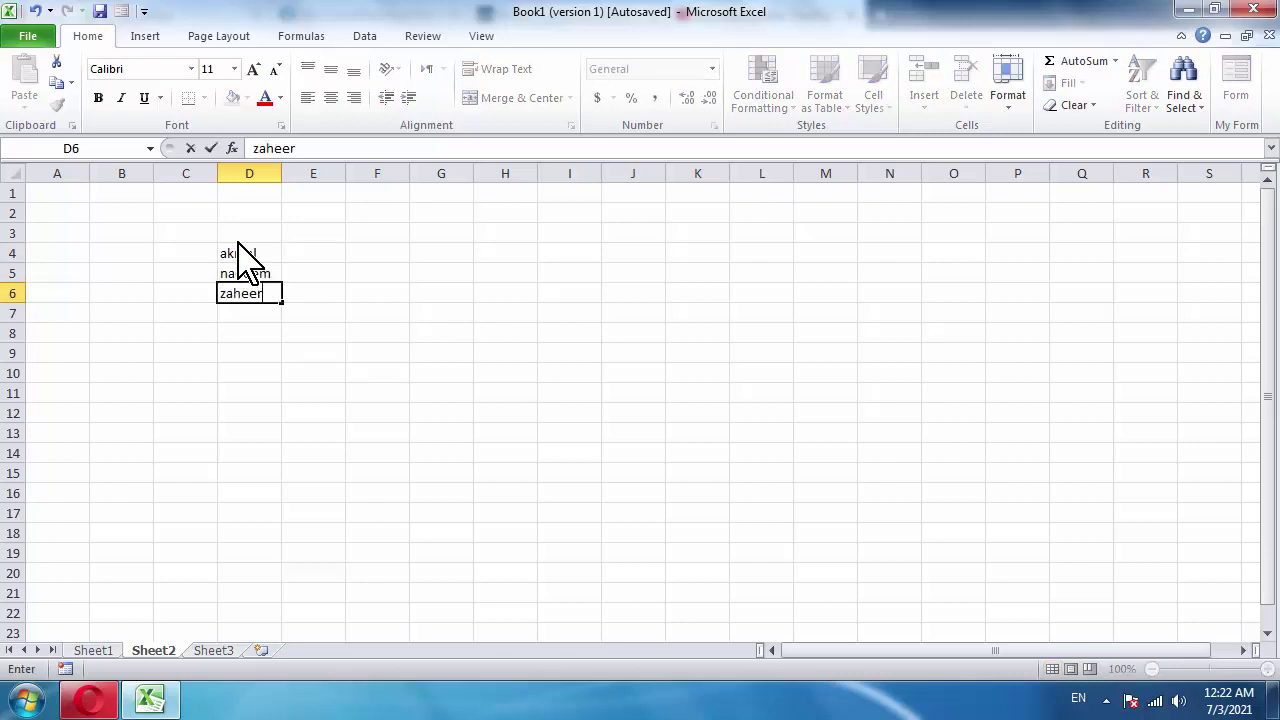
{"action": "key", "text": "Return"}
{"action": "type", "text": "mohsin"}
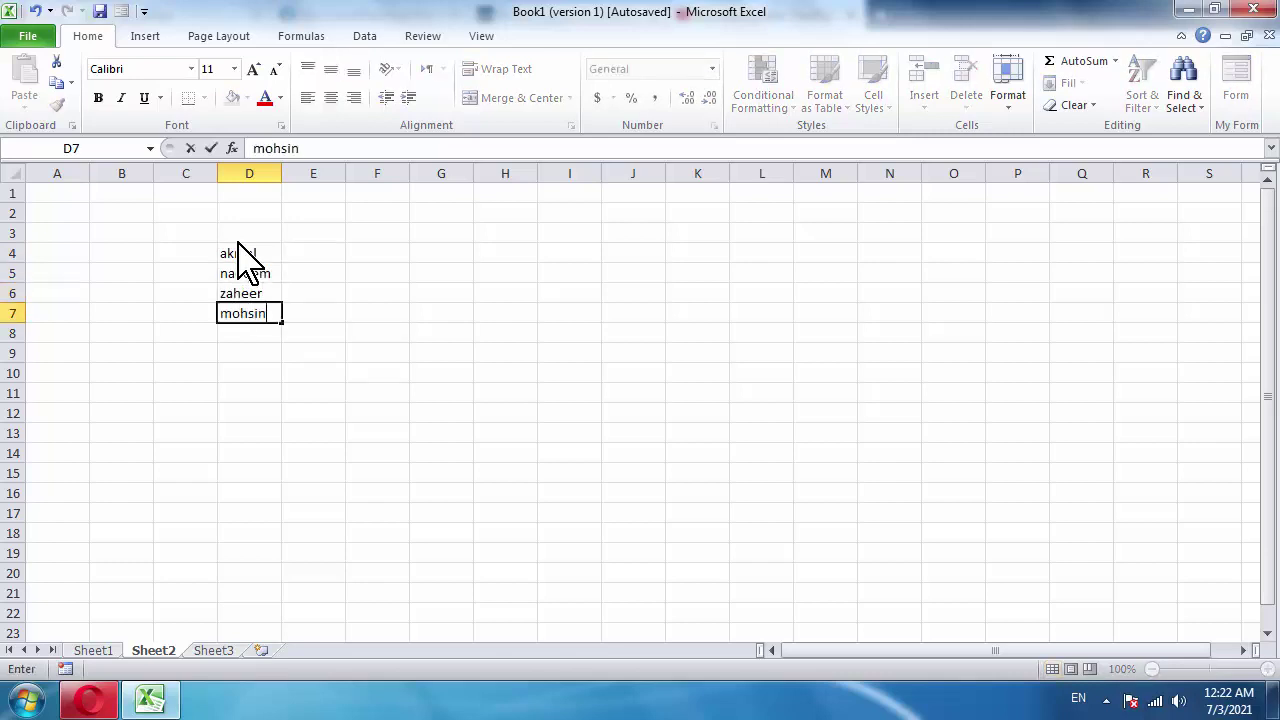
{"action": "key", "text": "Return"}
{"action": "type", "text": "akmal"}
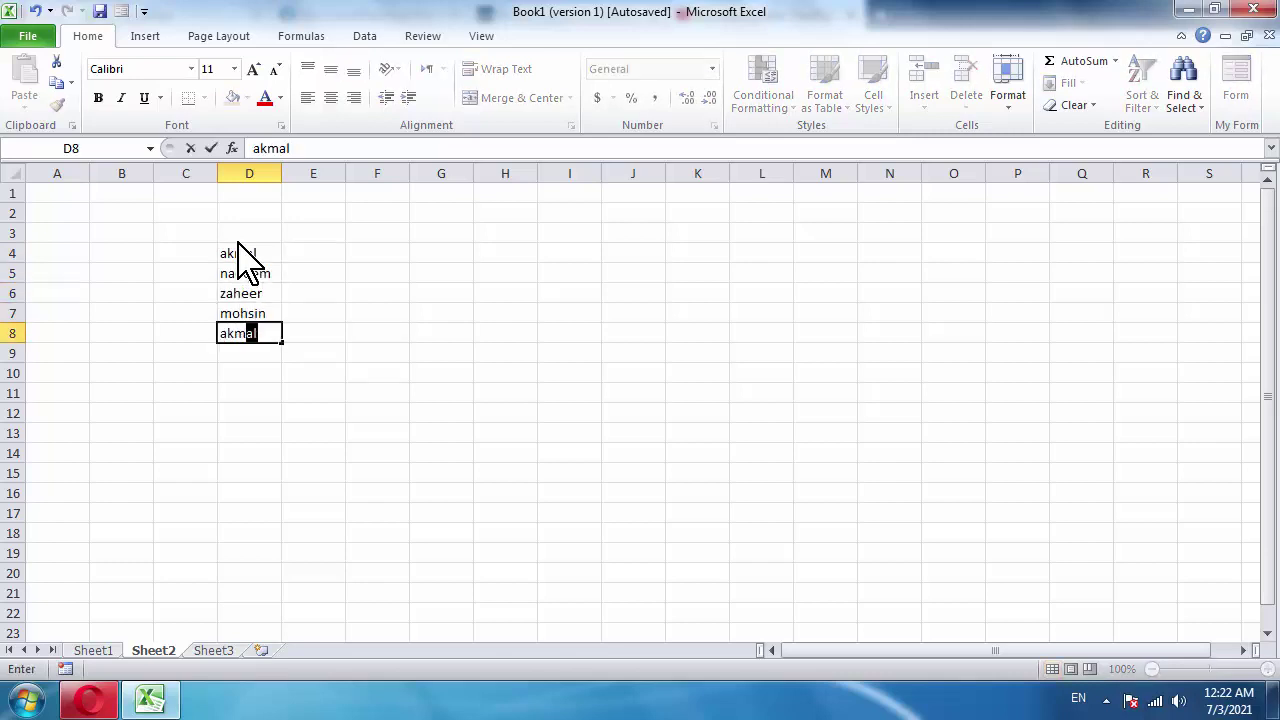
{"action": "key", "text": "BackSpace"}
{"action": "key", "text": "BackSpace"}
{"action": "key", "text": "BackSpace"}
{"action": "key", "text": "BackSpace"}
{"action": "type", "text": "mazh"}
{"action": "type", "text": "ar"}
{"action": "key", "text": "Return"}
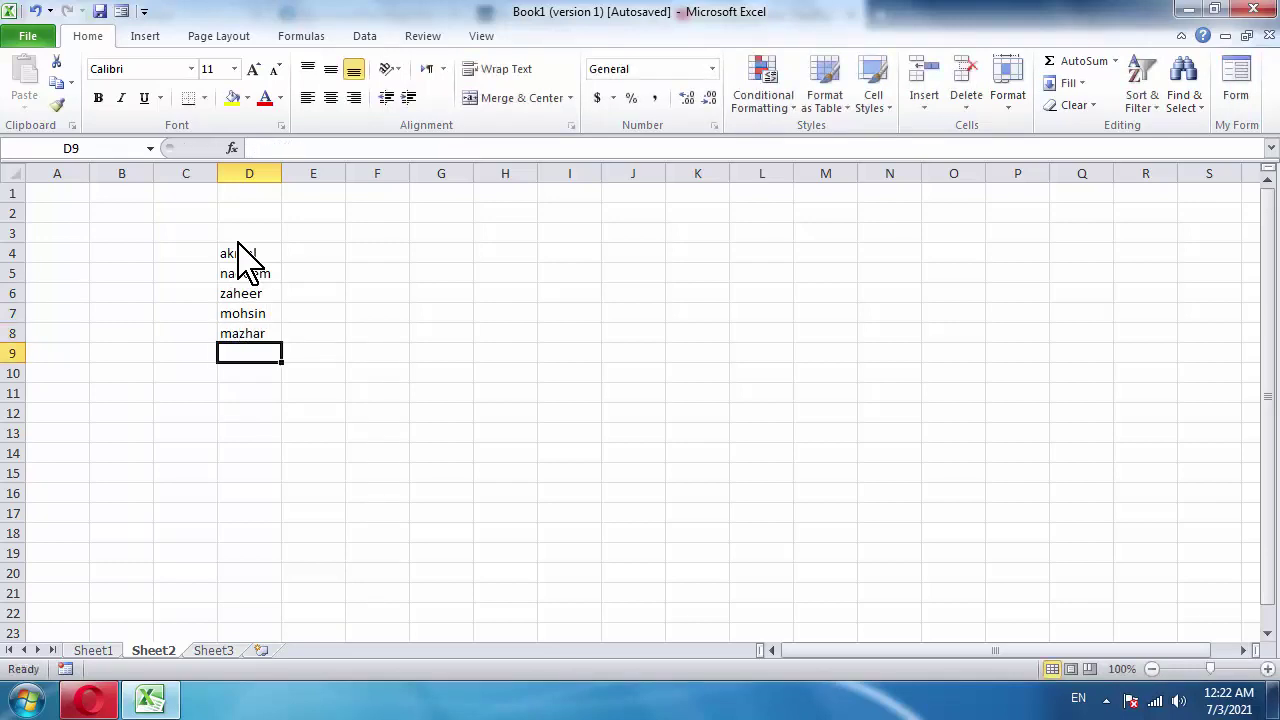
- Zoom the sheet in to 190% and select the akmal cell D4
{"action": "scroll", "coordinate": [237, 282], "scroll_direction": "up", "scroll_amount": 1, "text": "ctrl"}
{"action": "scroll", "coordinate": [237, 282], "scroll_direction": "up", "scroll_amount": 2, "text": "ctrl"}
{"action": "scroll", "coordinate": [567, 497], "scroll_direction": "up", "scroll_amount": 1, "text": "ctrl"}
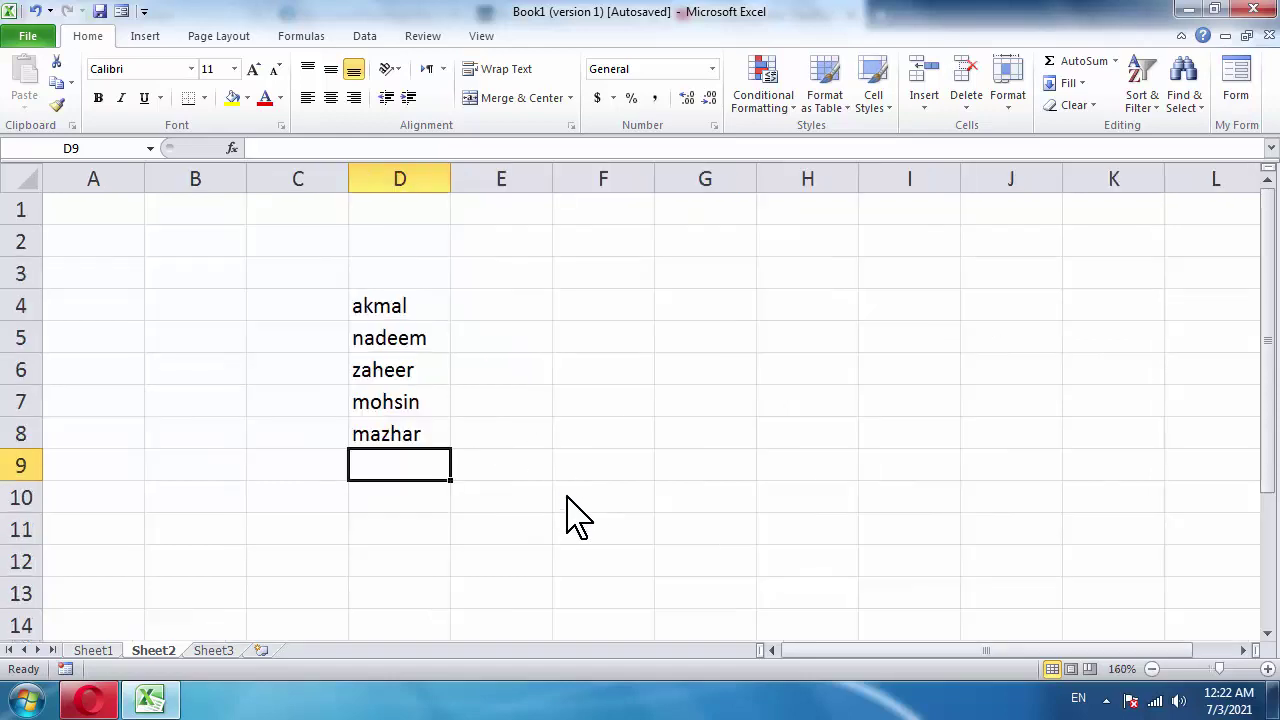
{"action": "scroll", "coordinate": [567, 497], "scroll_direction": "up", "scroll_amount": 1, "text": "ctrl"}
{"action": "scroll", "coordinate": [567, 497], "scroll_direction": "up", "scroll_amount": 1, "text": "ctrl"}
{"action": "scroll", "coordinate": [572, 497], "scroll_direction": "down", "scroll_amount": 1}
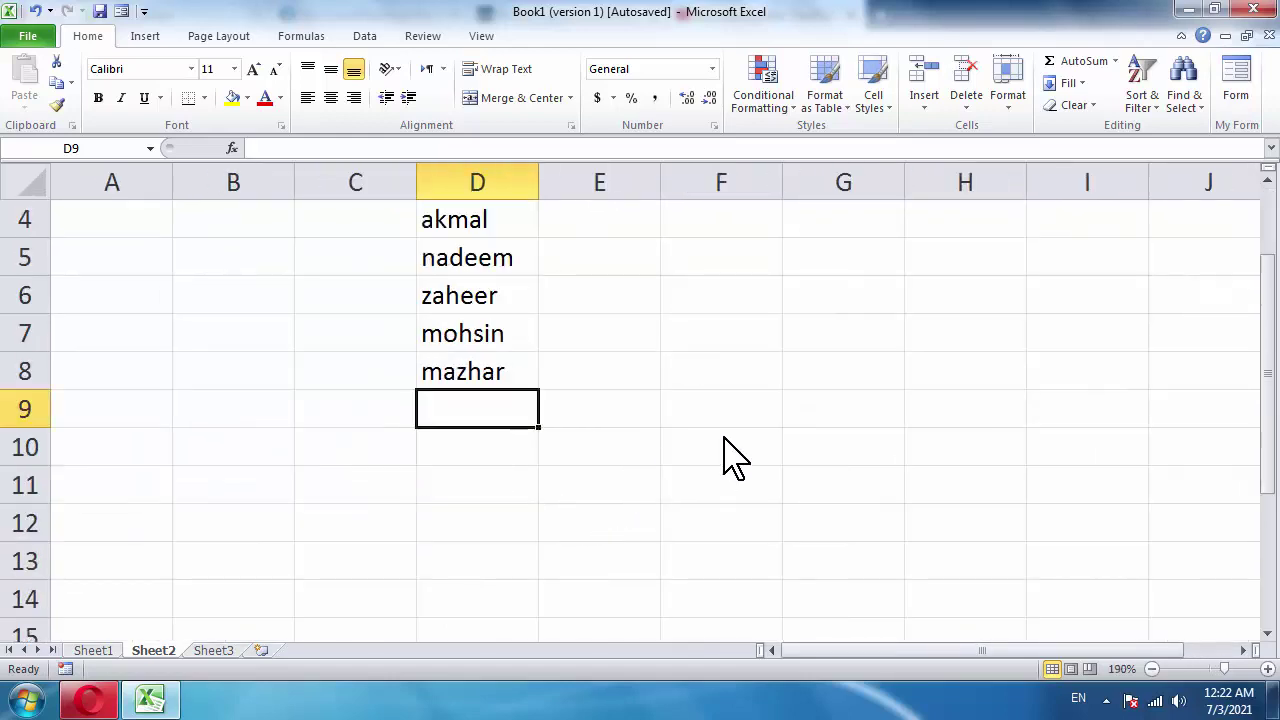
{"action": "scroll", "coordinate": [735, 460], "scroll_direction": "up", "scroll_amount": 1}
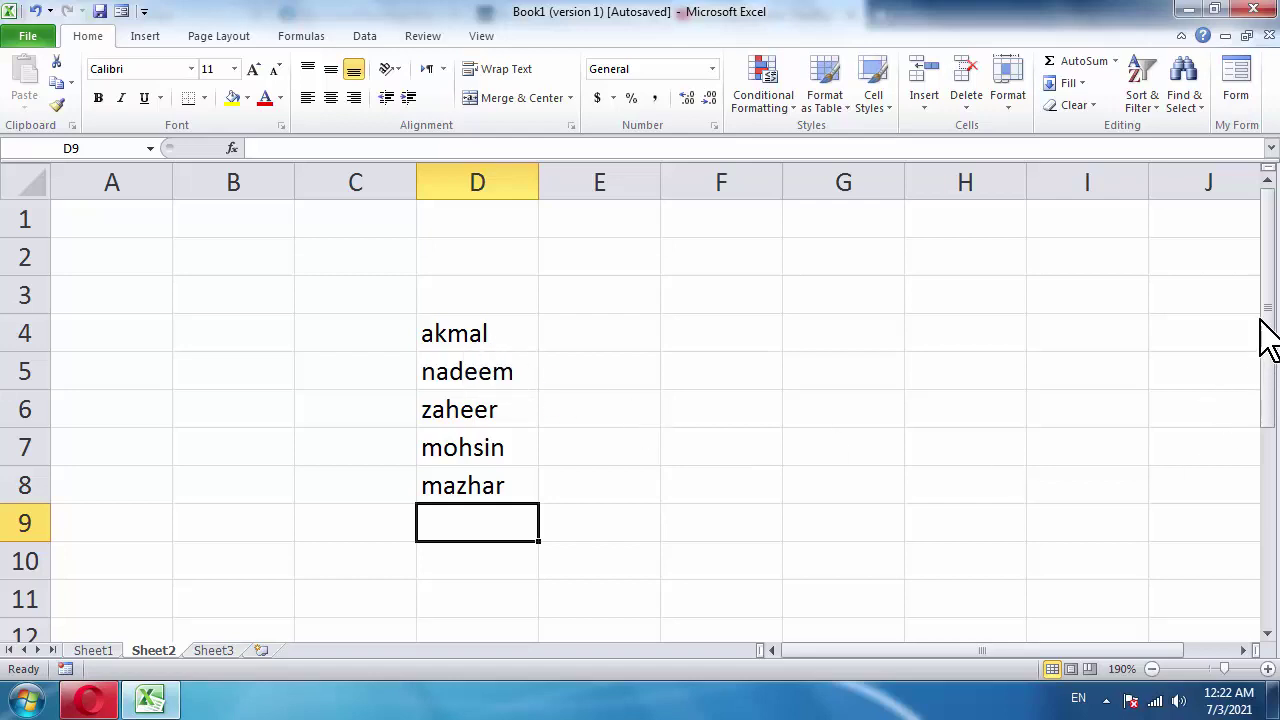
{"action": "left_click_drag", "start_coordinate": [1272, 318], "coordinate": [1274, 322]}
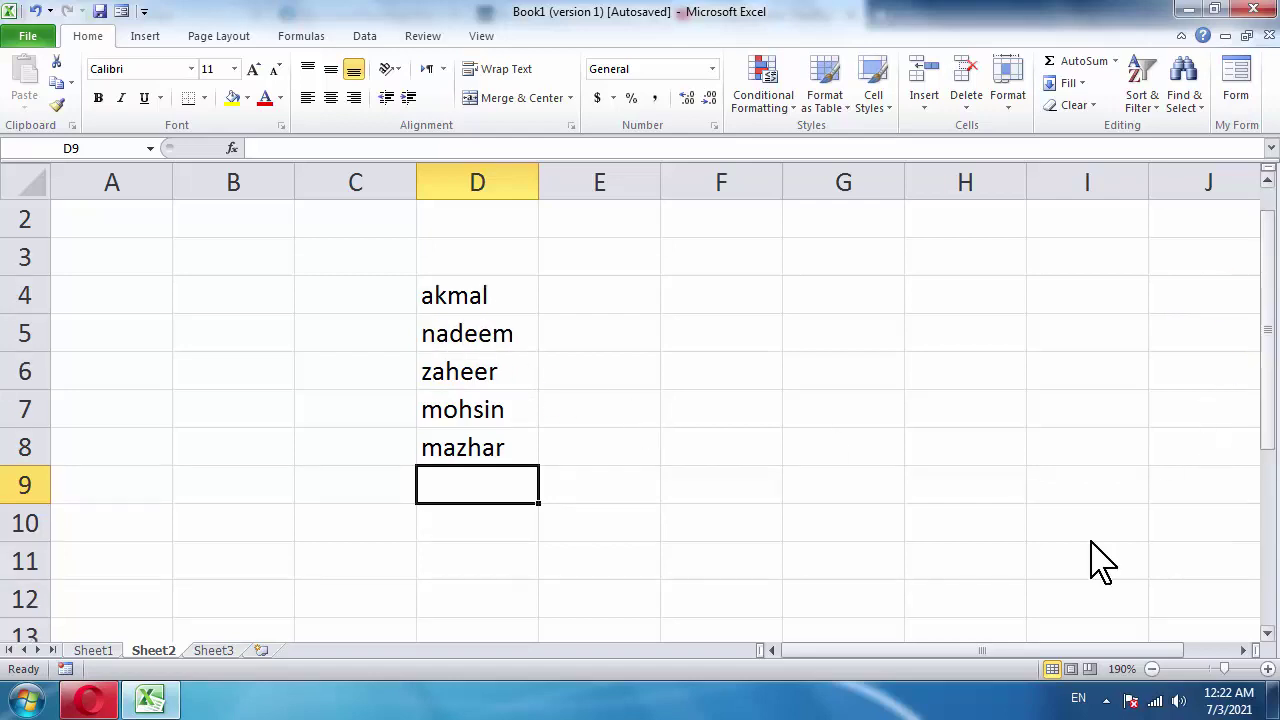
{"action": "left_click_drag", "start_coordinate": [907, 650], "coordinate": [971, 652]}
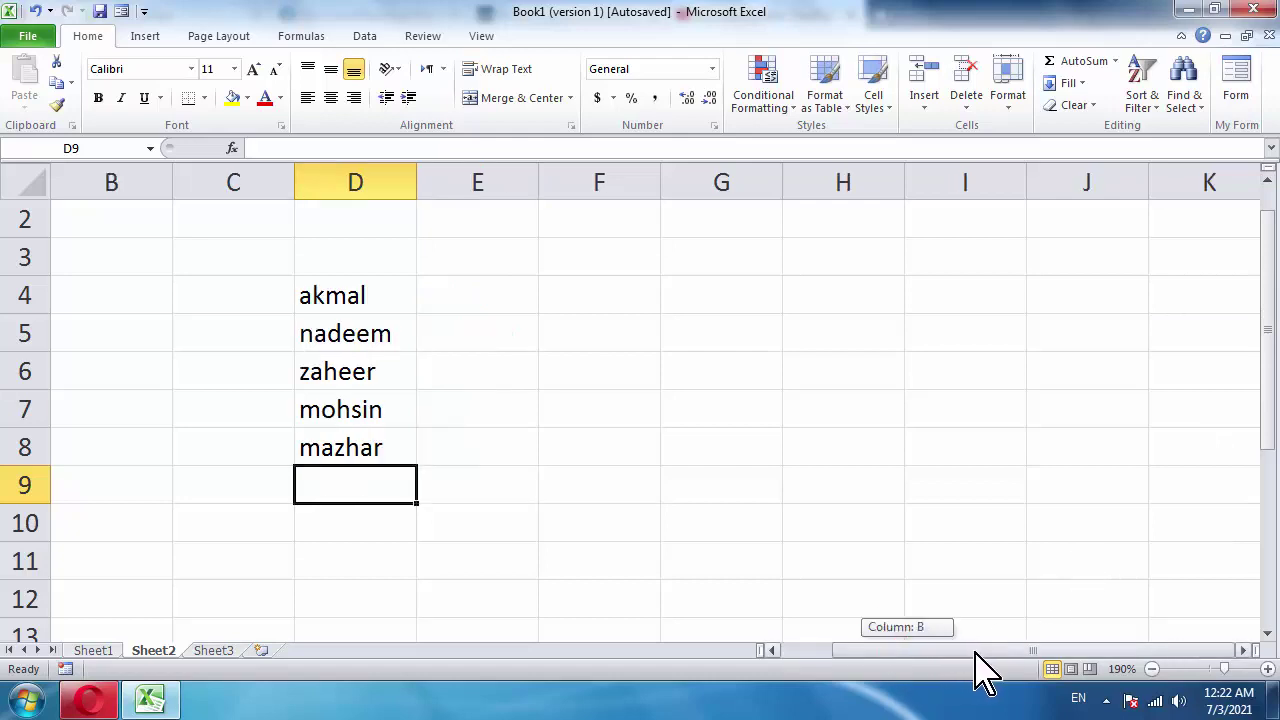
{"action": "left_click_drag", "start_coordinate": [971, 663], "coordinate": [990, 672]}
{"action": "left_click", "coordinate": [365, 296]}
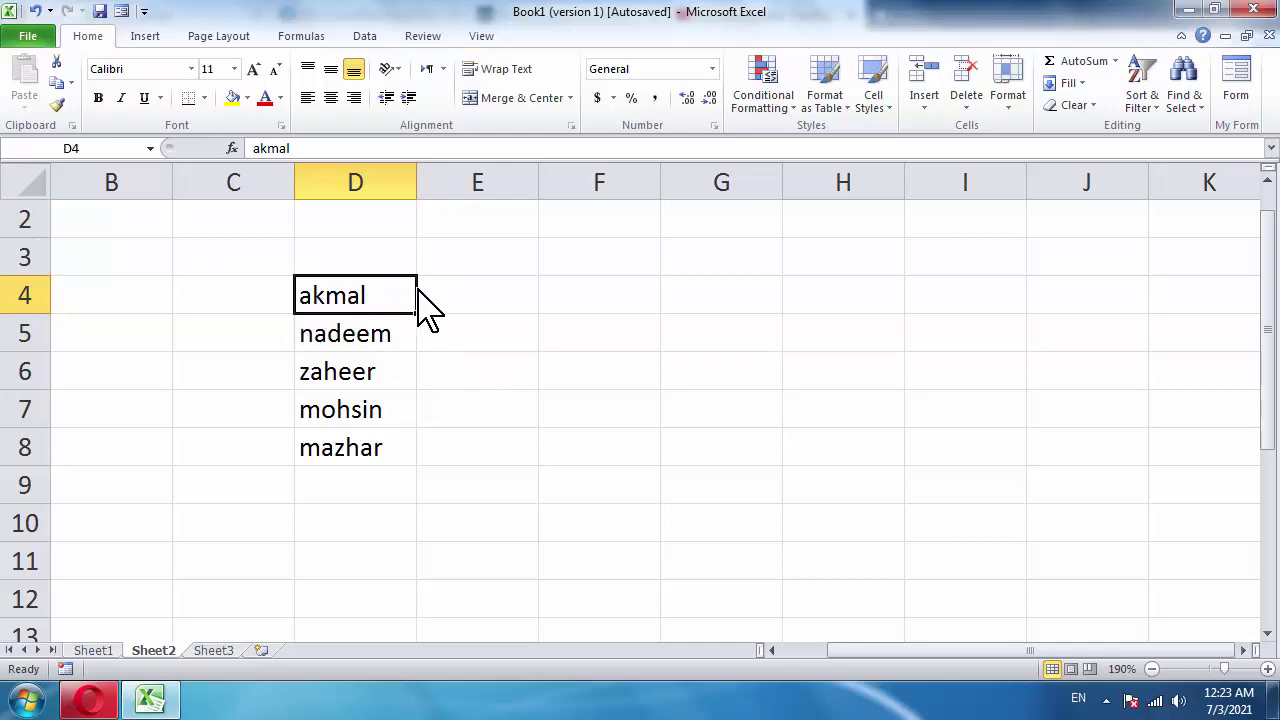
- Insert a new comment on cell D4 (akmal) using Review > New Comment
{"action": "left_click", "coordinate": [368, 326]}
{"action": "left_click", "coordinate": [367, 292]}
{"action": "right_click", "coordinate": [388, 298]}
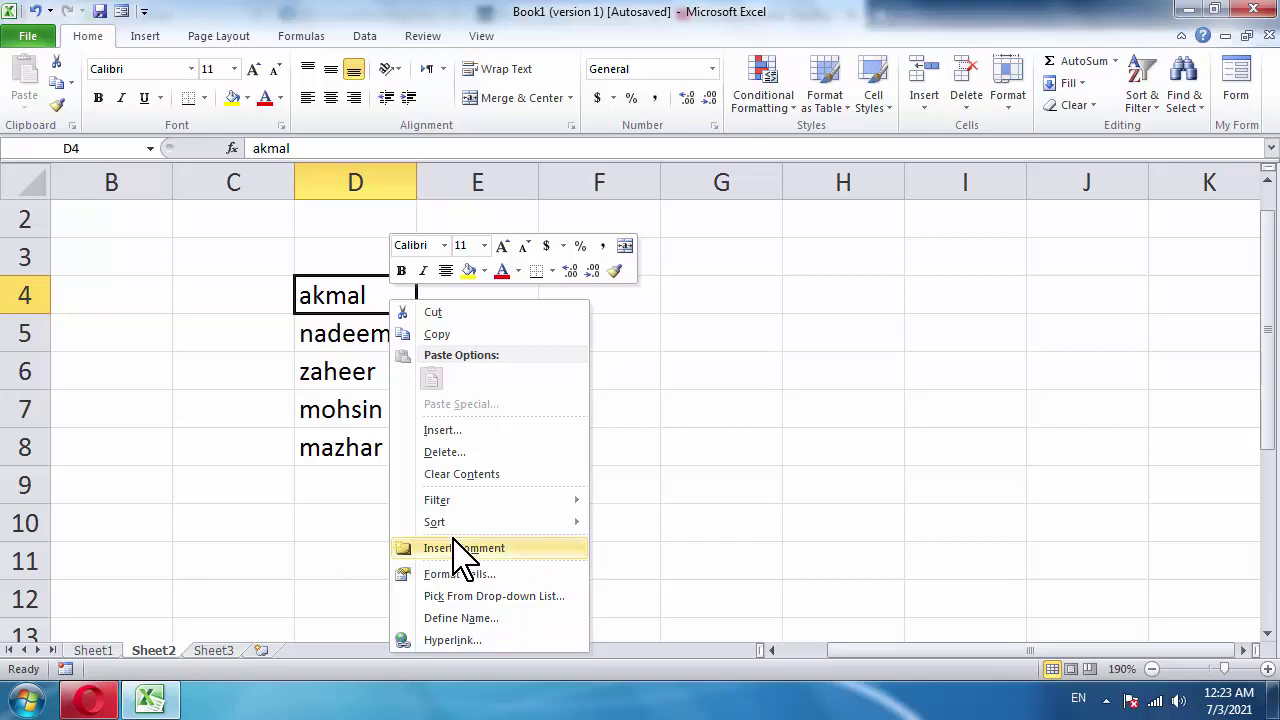
{"action": "left_click", "coordinate": [328, 285]}
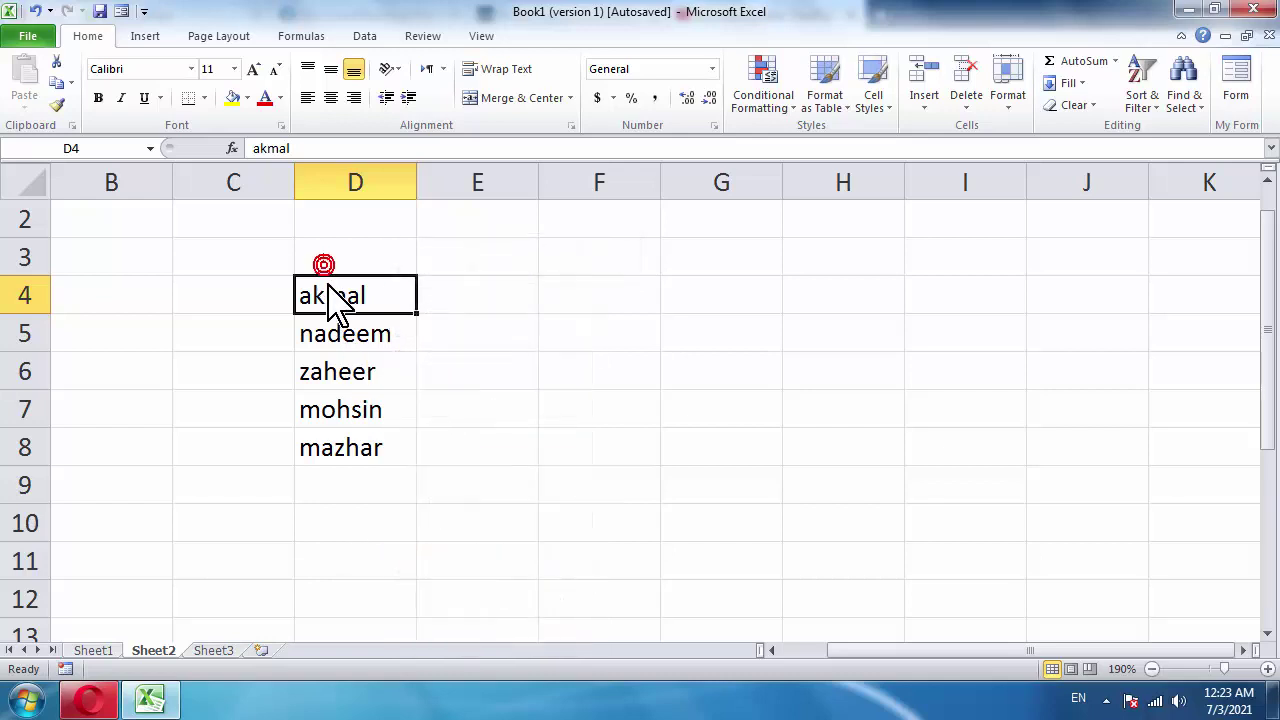
{"action": "left_click", "coordinate": [421, 38]}
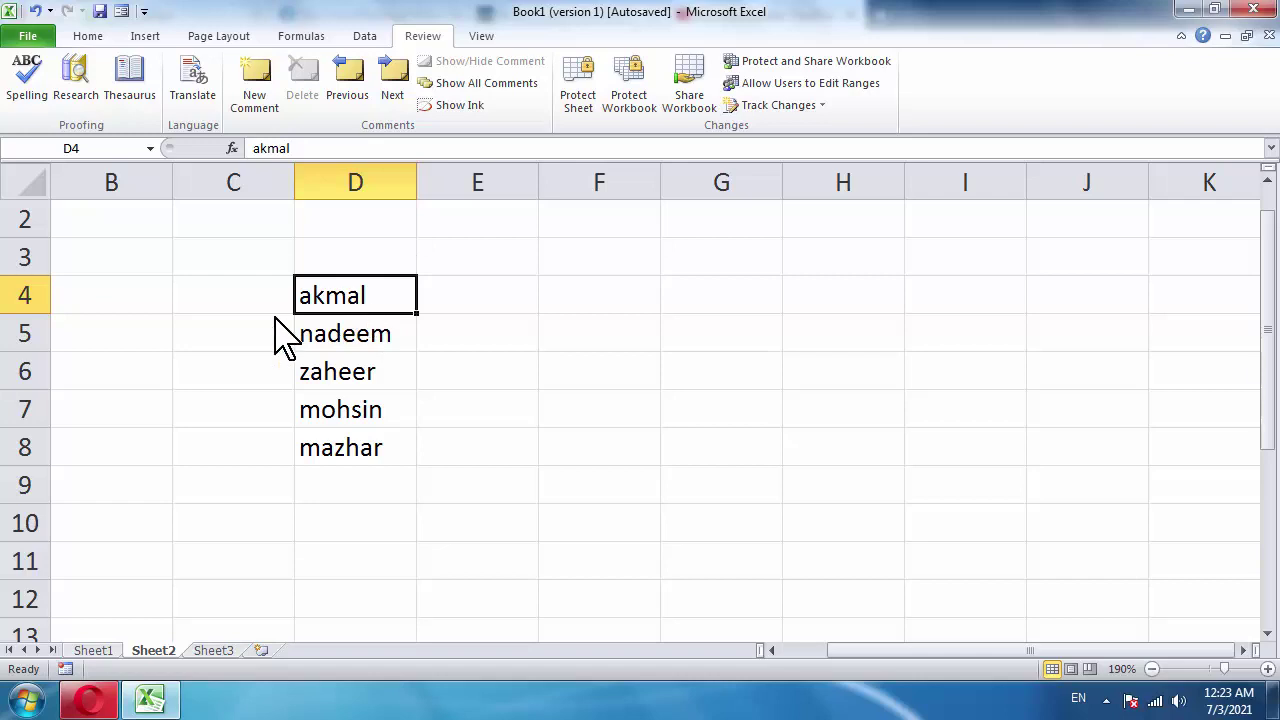
{"action": "left_click", "coordinate": [690, 395]}
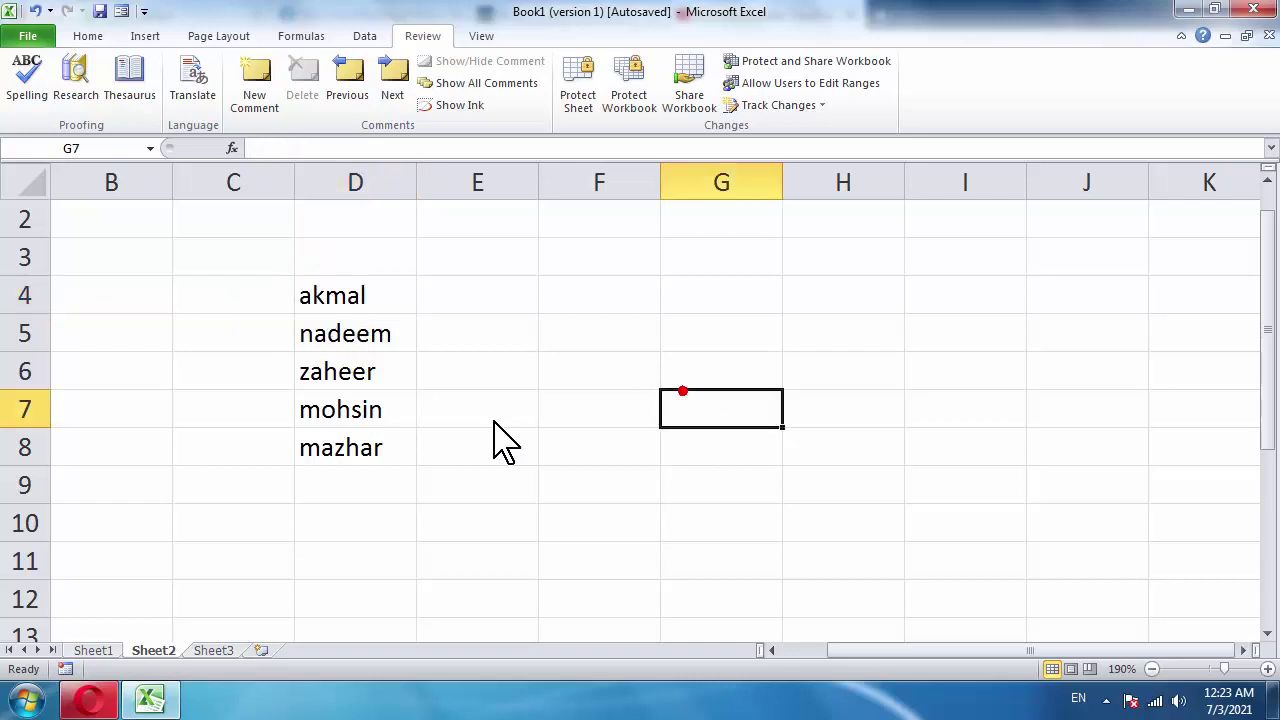
{"action": "left_click", "coordinate": [365, 305]}
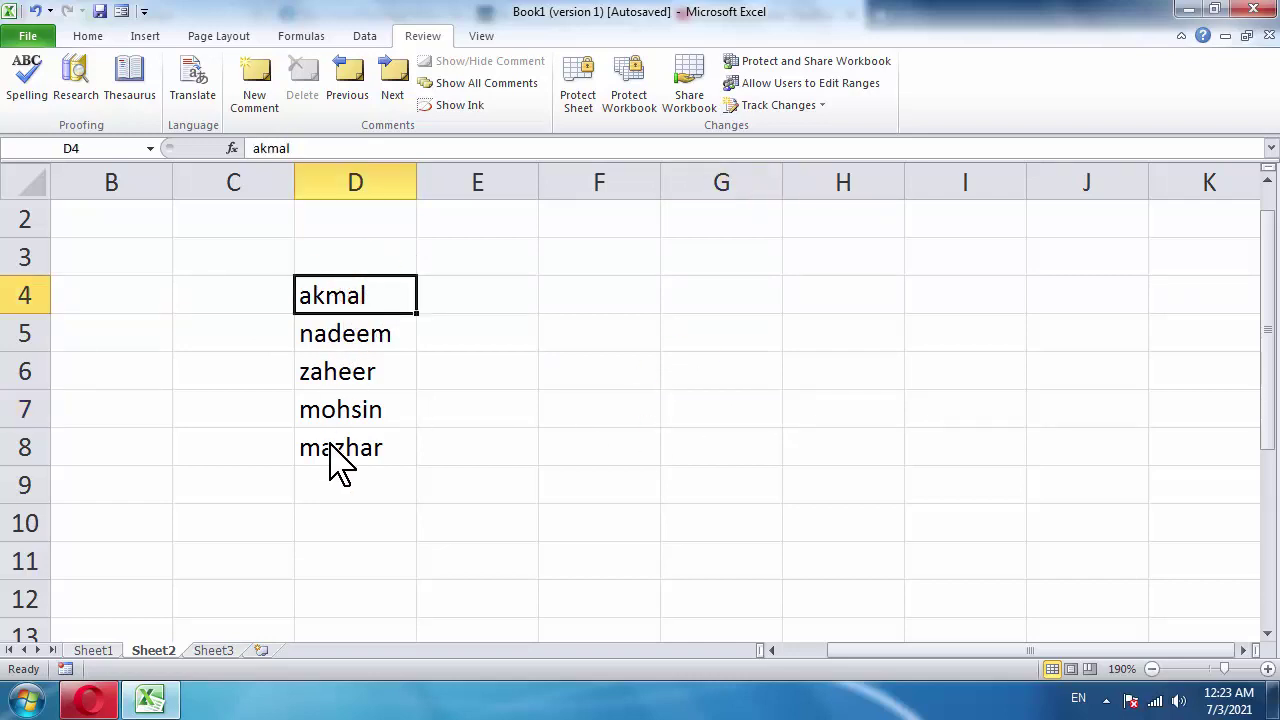
{"action": "left_click", "coordinate": [270, 104]}
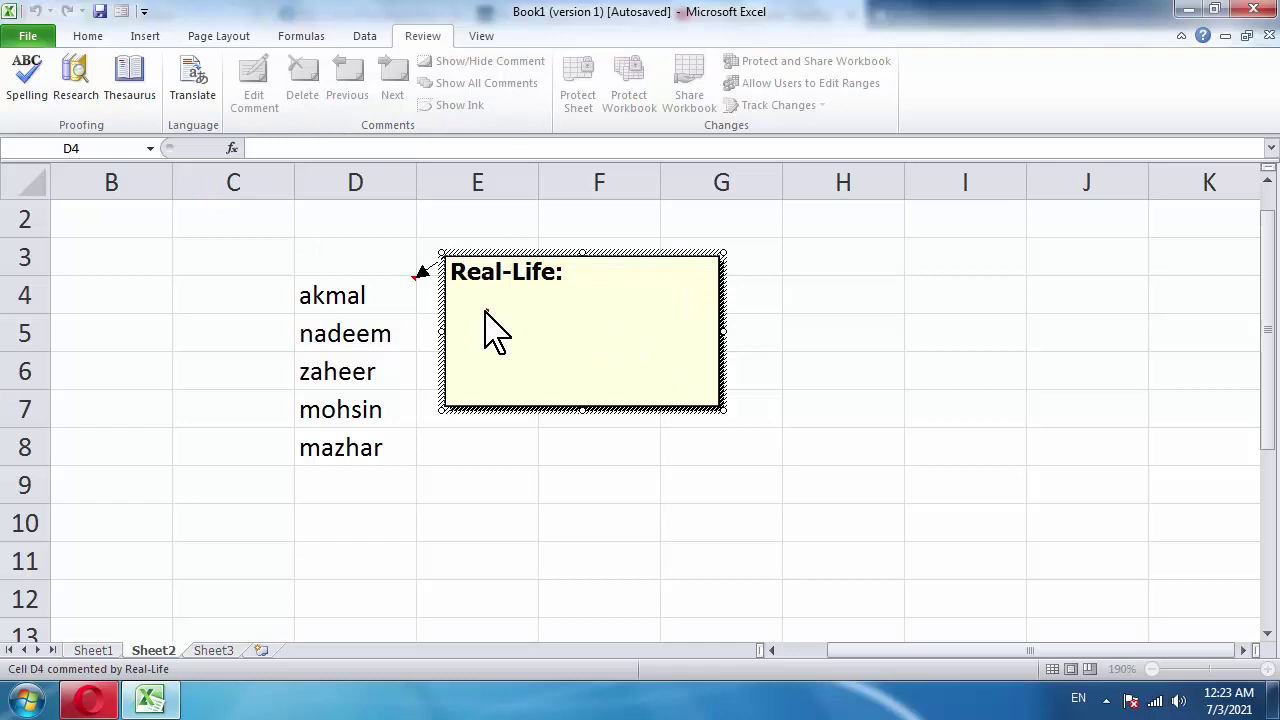
- Delete the 'Real-Life:' text from the D4 comment and resize the box to a small square
{"action": "left_click_drag", "start_coordinate": [486, 329], "coordinate": [447, 272]}
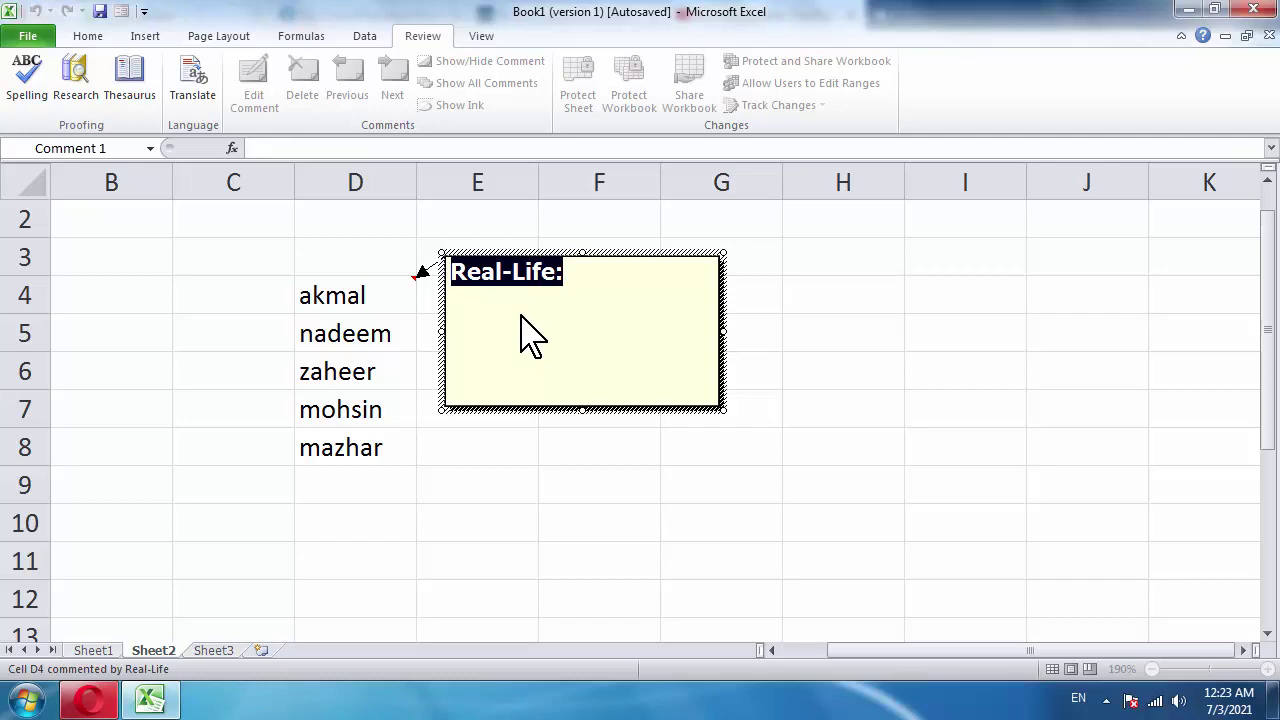
{"action": "key", "text": "BackSpace"}
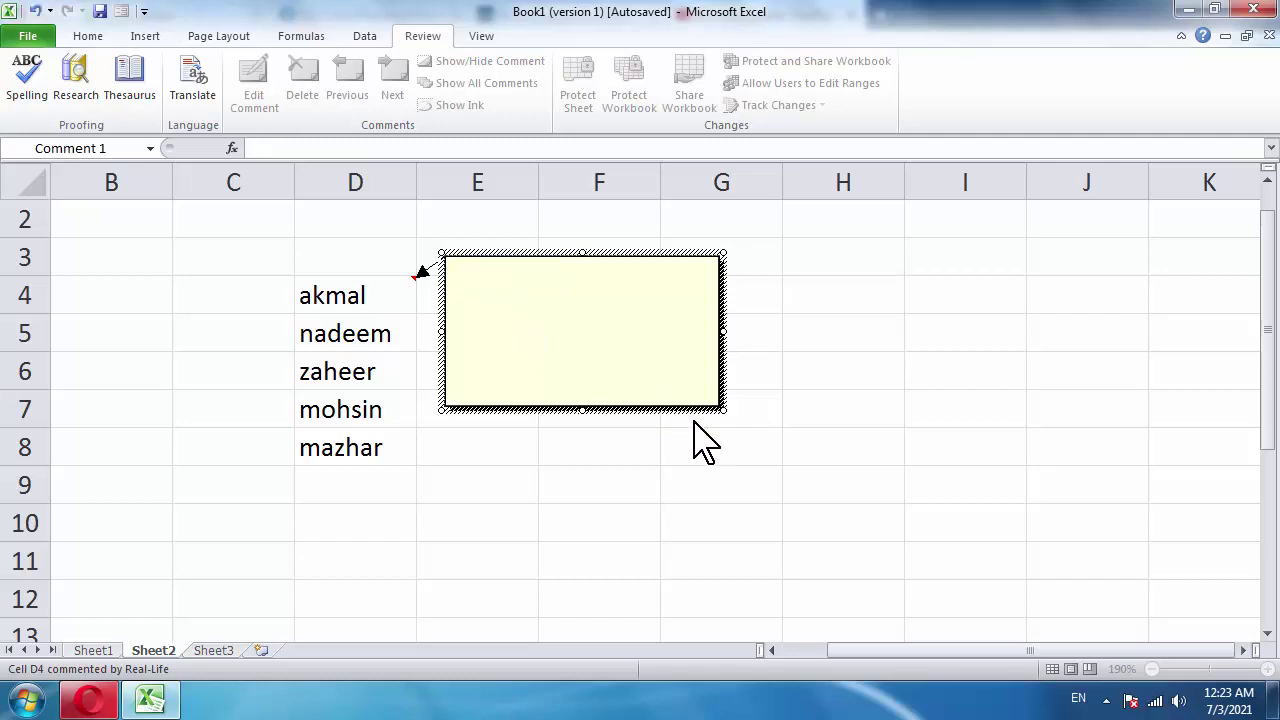
{"action": "left_click", "coordinate": [737, 432]}
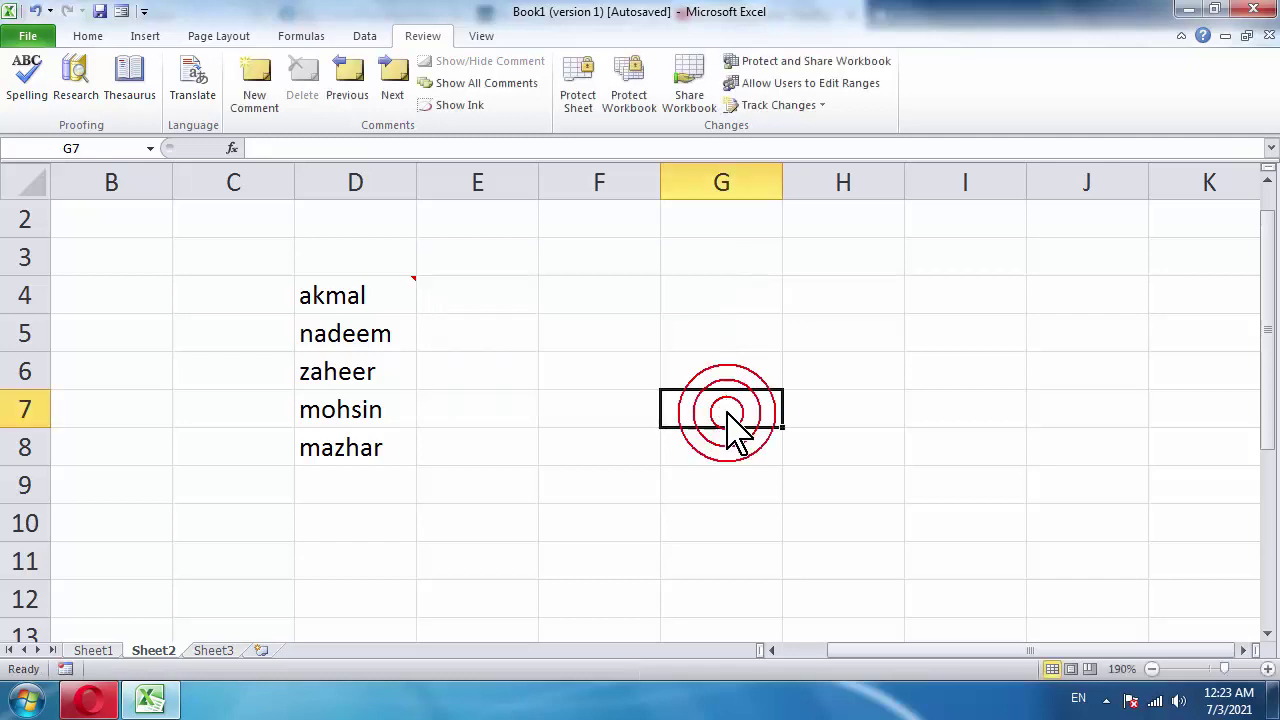
{"action": "left_click", "coordinate": [405, 281]}
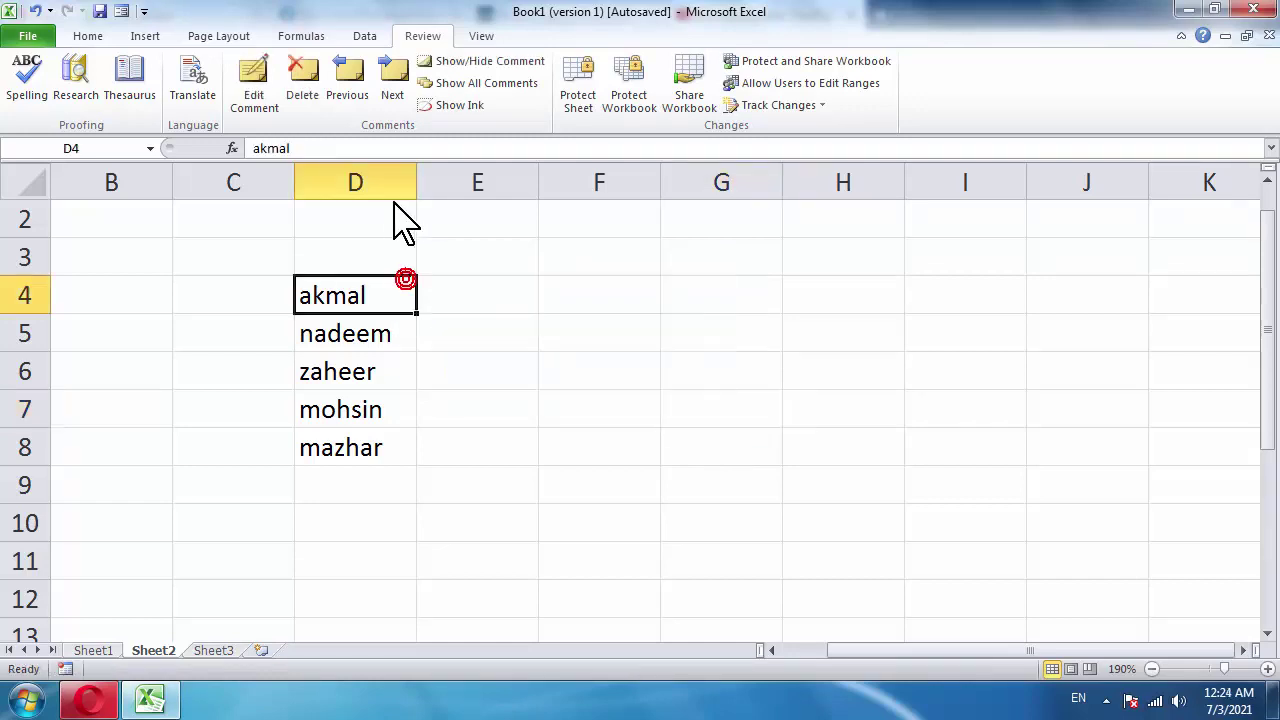
{"action": "left_click", "coordinate": [396, 70]}
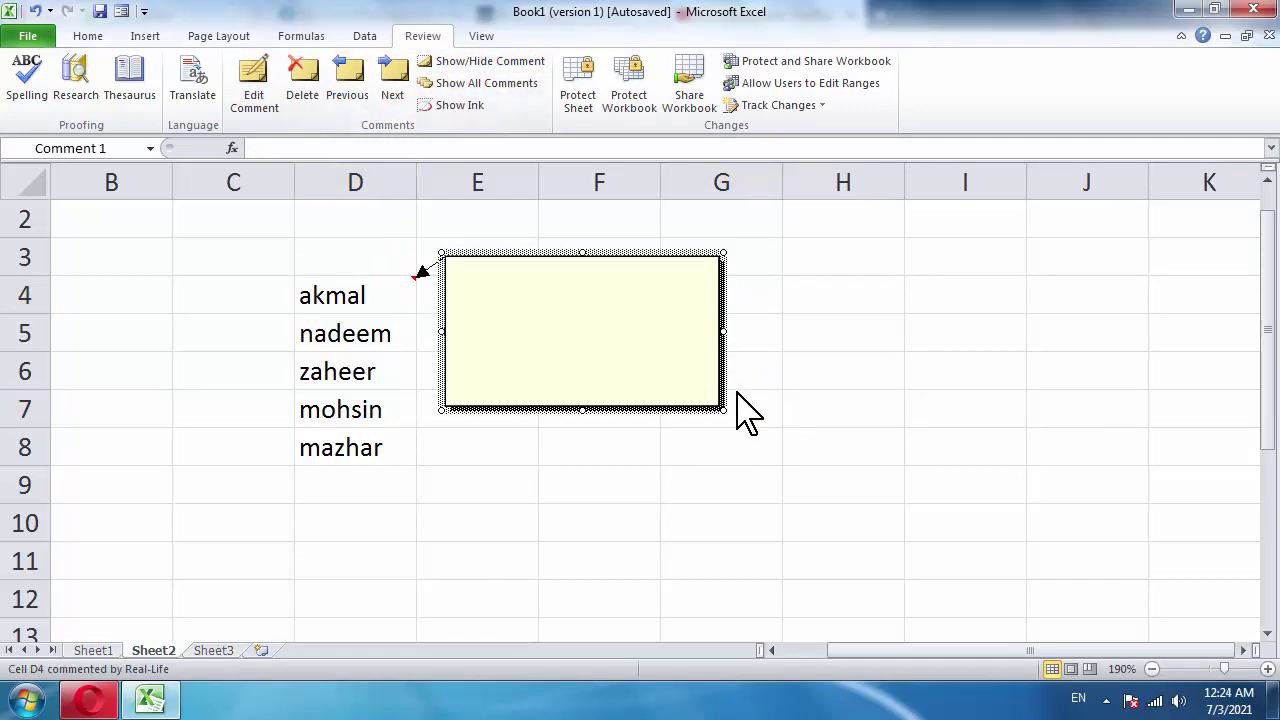
{"action": "mouse_move", "coordinate": [723, 410]}
{"action": "left_mouse_down"}
{"action": "mouse_move", "coordinate": [518, 323]}
{"action": "mouse_move", "coordinate": [530, 325]}
{"action": "left_mouse_up"}
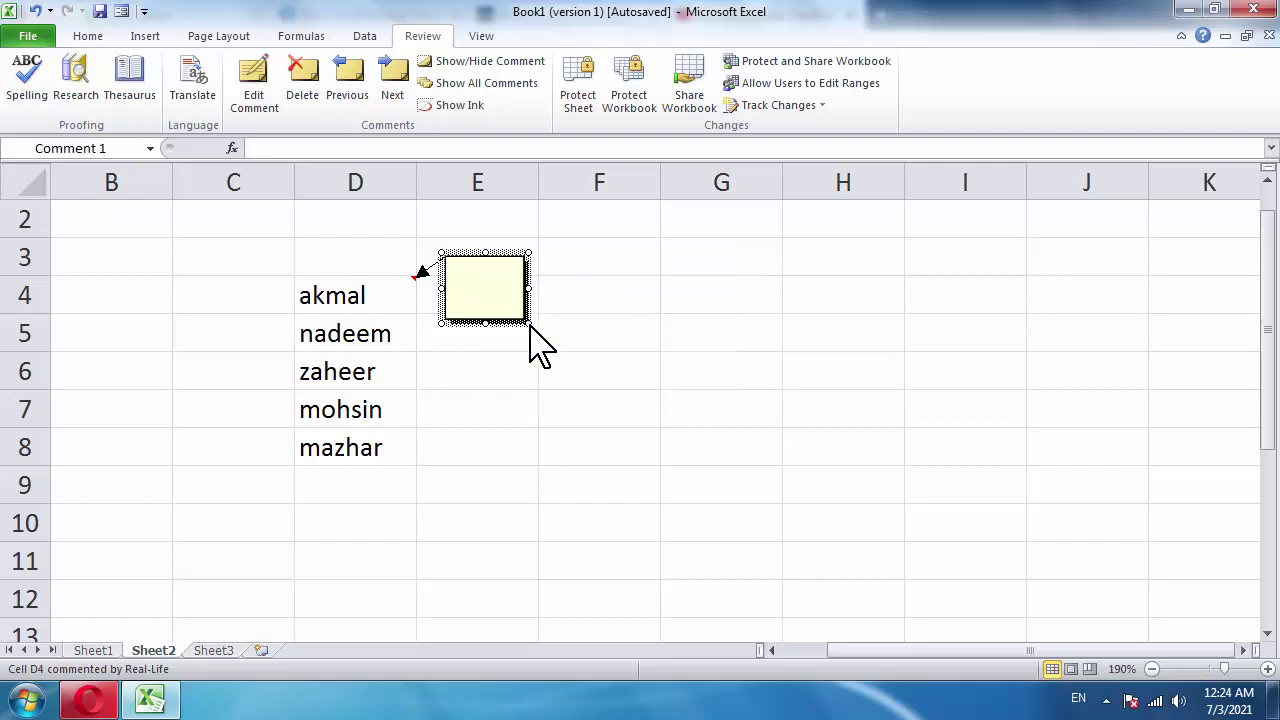
{"action": "left_click", "coordinate": [478, 308]}
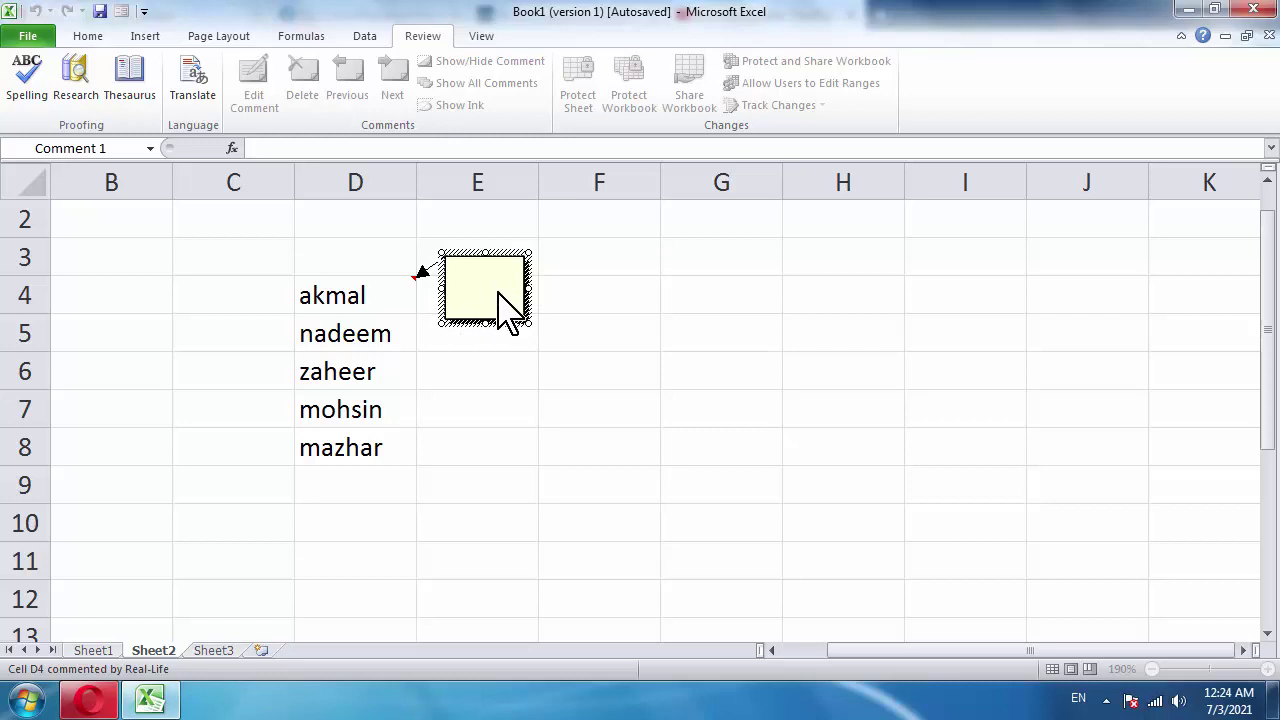
- Open the D4 comment's formatting dialogs and close them without changes
{"action": "right_click", "coordinate": [484, 284]}
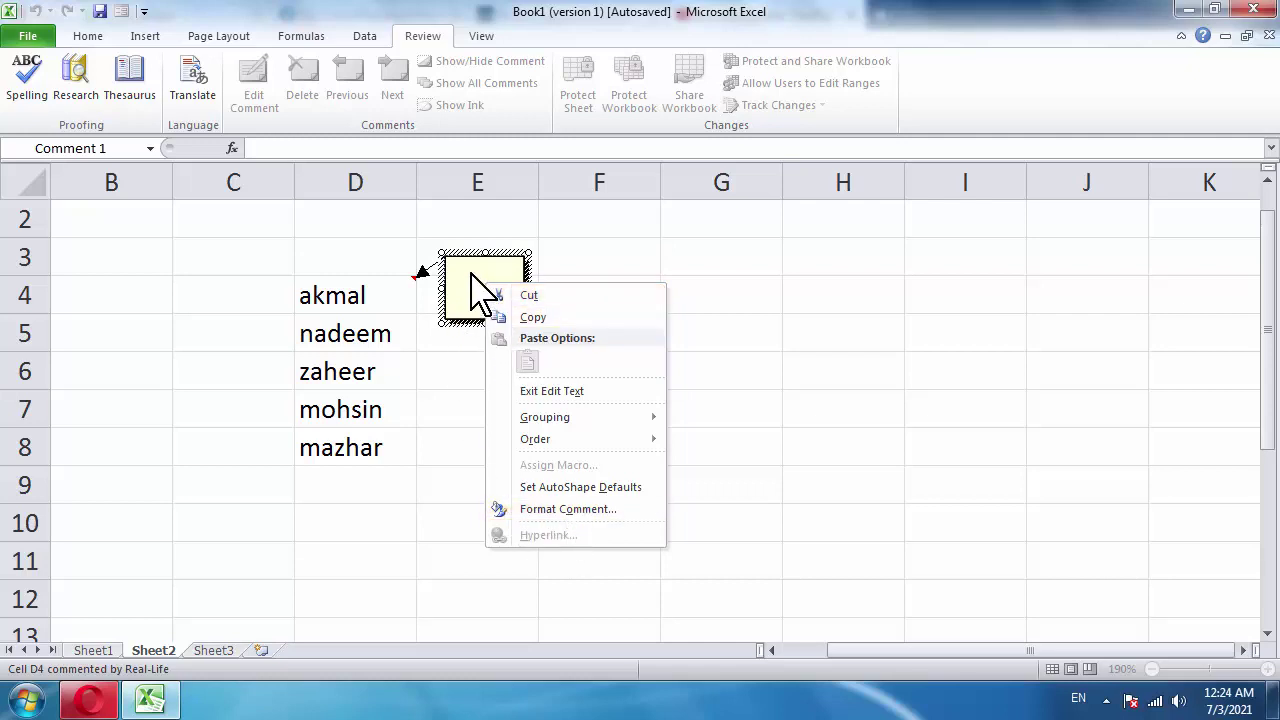
{"action": "right_click", "coordinate": [470, 272]}
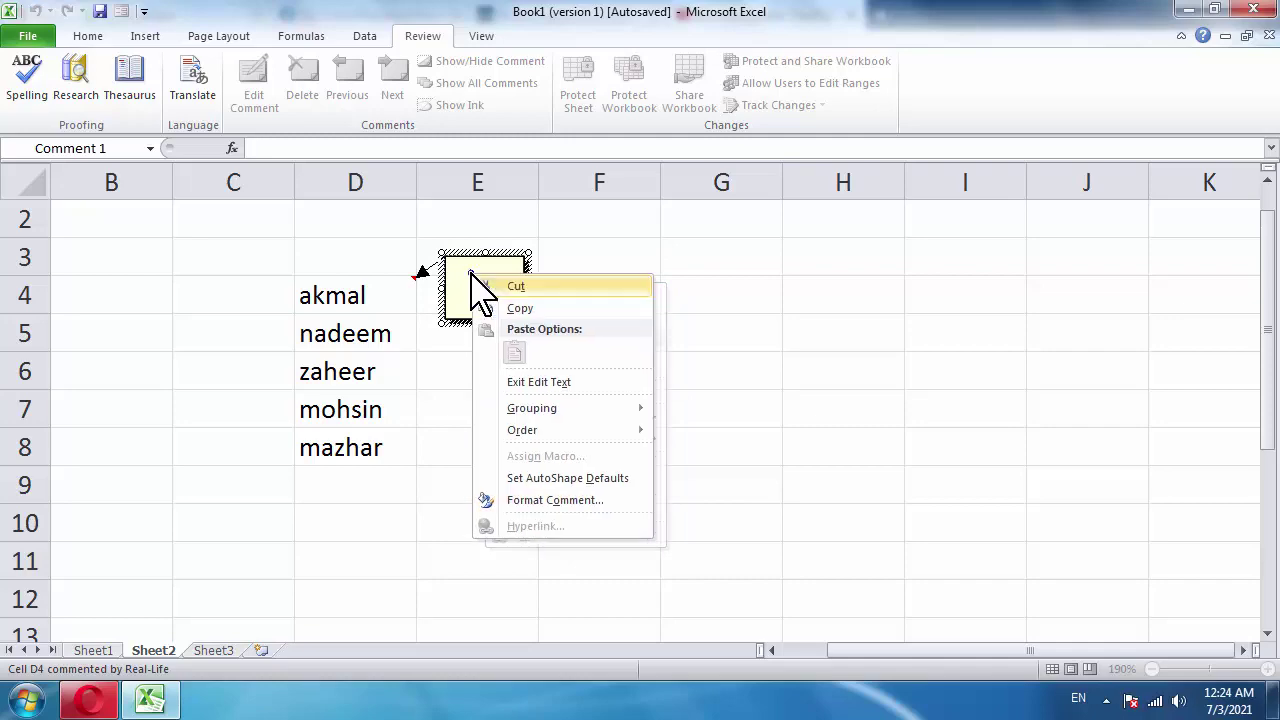
{"action": "left_click", "coordinate": [563, 500]}
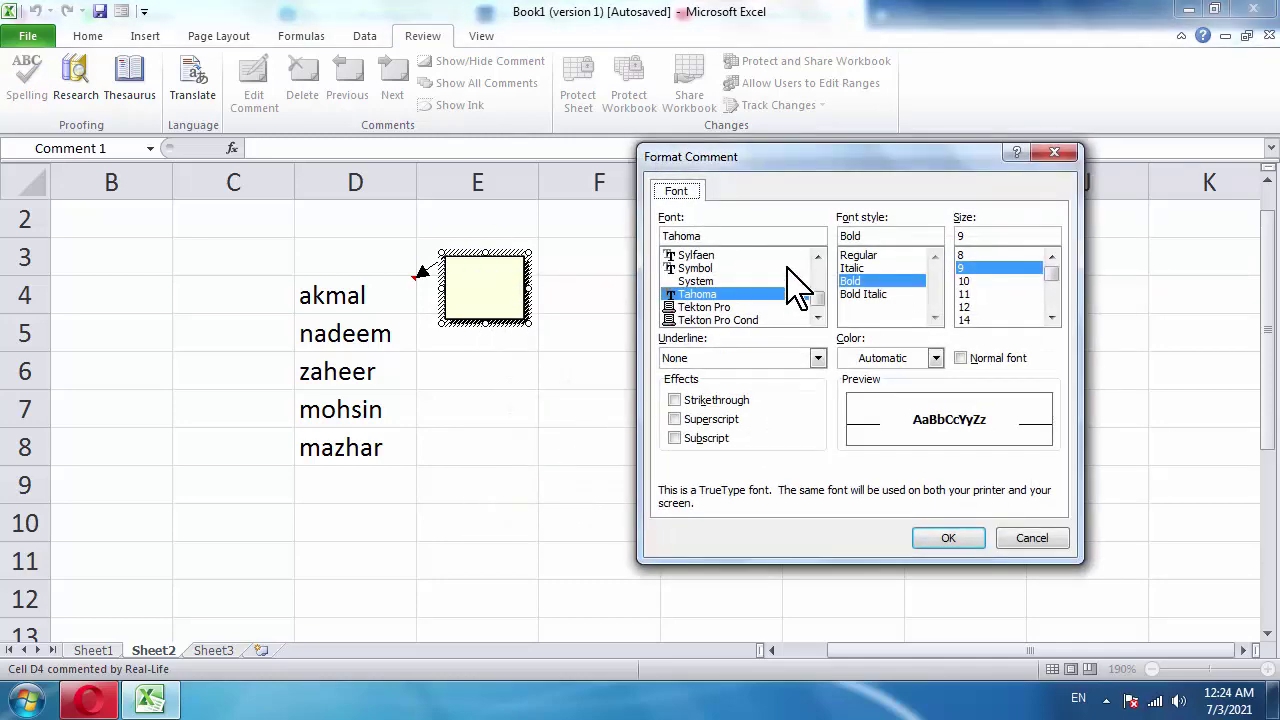
{"action": "left_click_drag", "start_coordinate": [853, 165], "coordinate": [811, 228]}
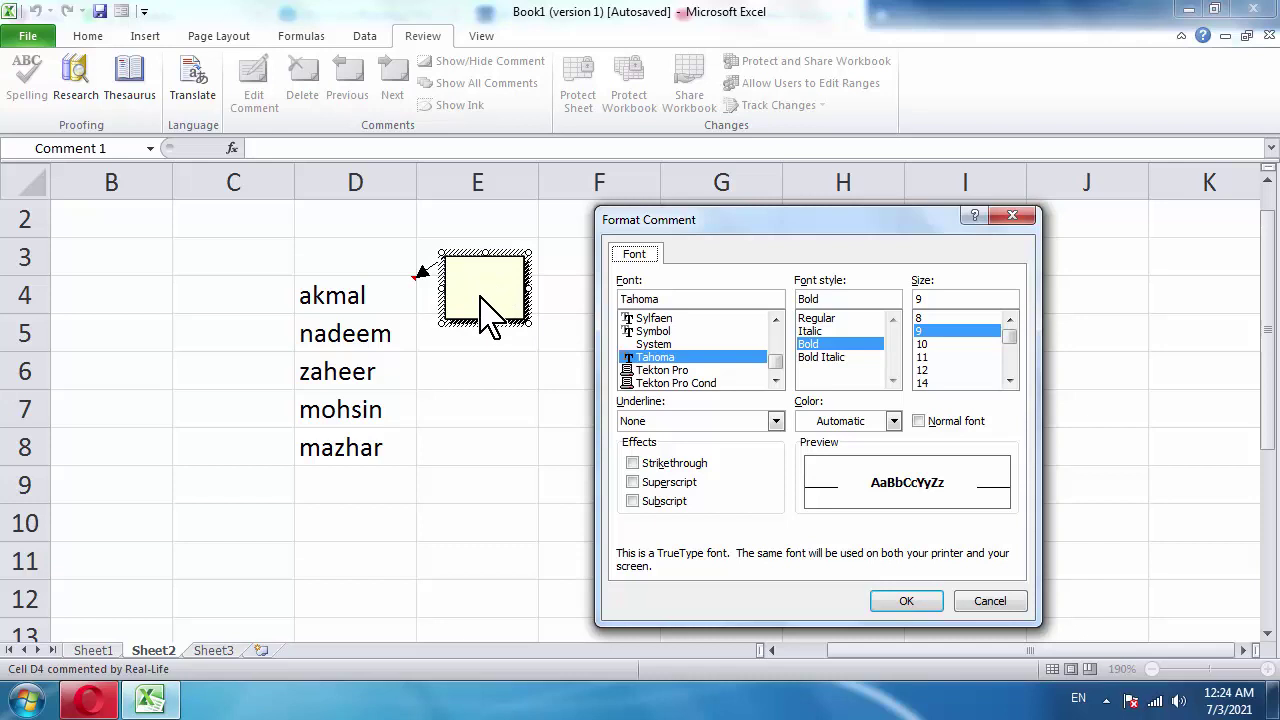
{"action": "left_click", "coordinate": [970, 600]}
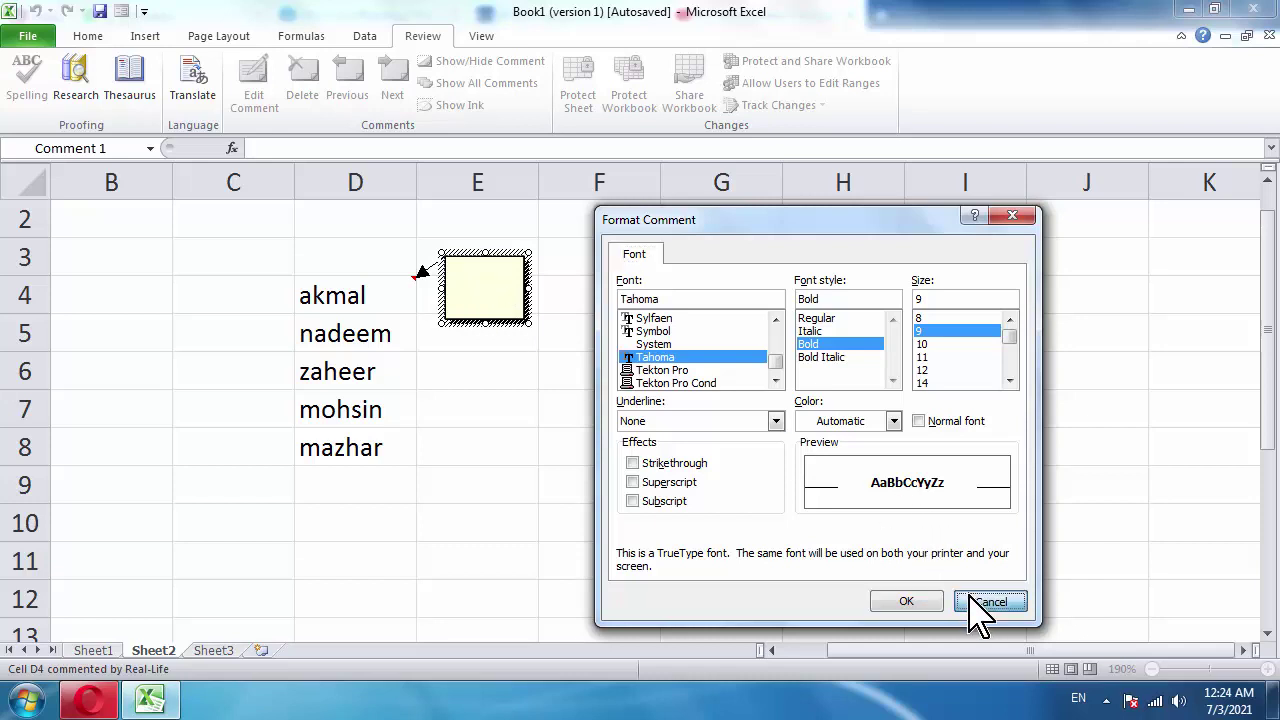
{"action": "right_click", "coordinate": [505, 321]}
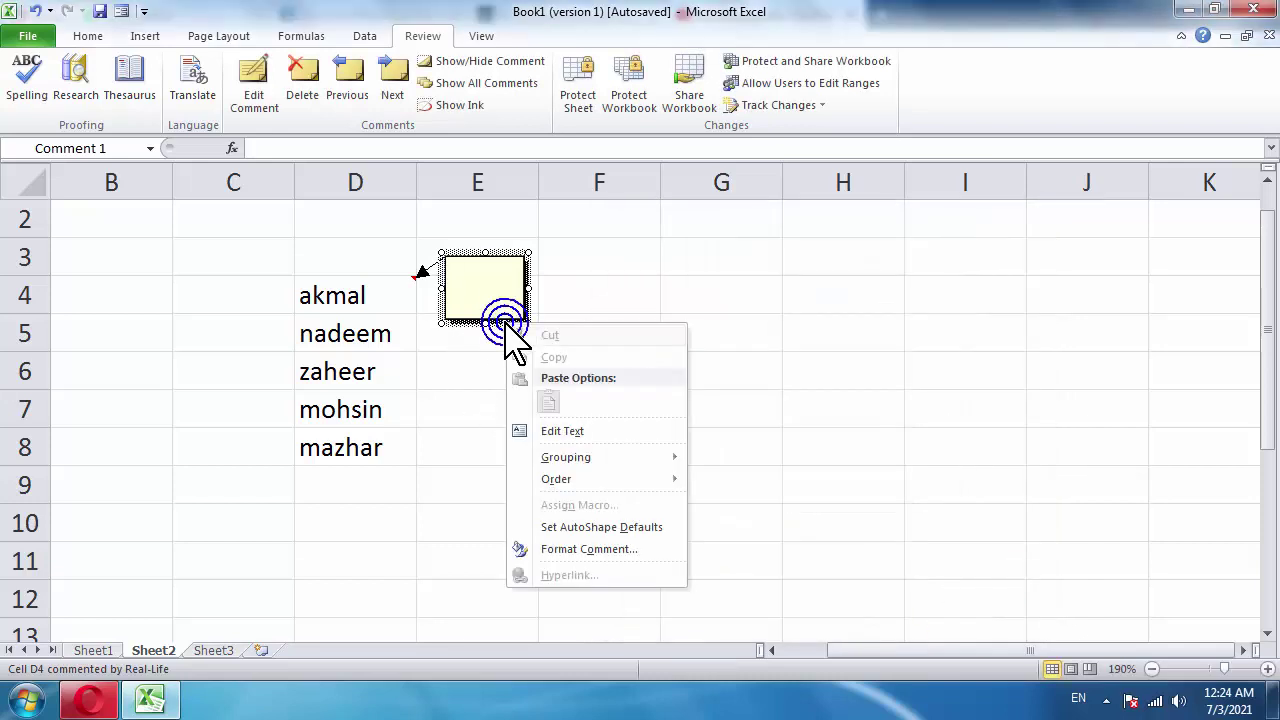
{"action": "left_click", "coordinate": [582, 550]}
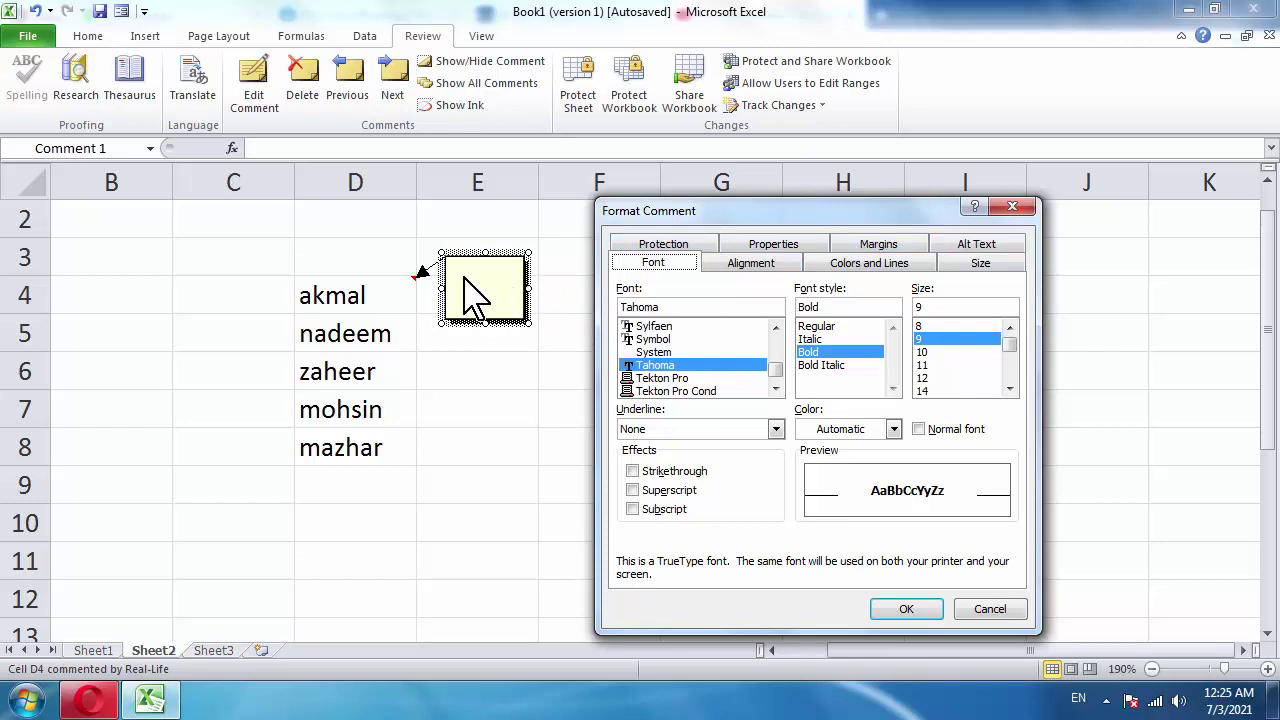
{"action": "left_click", "coordinate": [980, 607]}
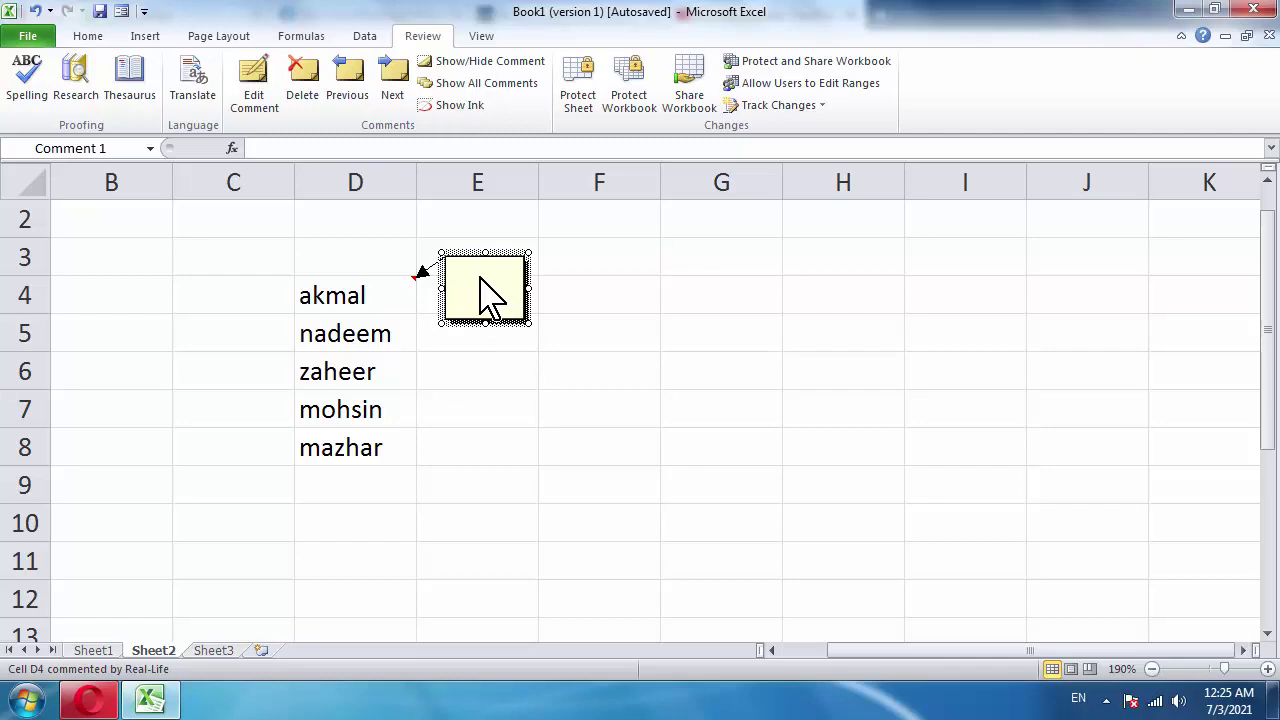
- Set the D4 comment's fill color to cyan under Format Comment > Colors and Lines
{"action": "right_click", "coordinate": [503, 323]}
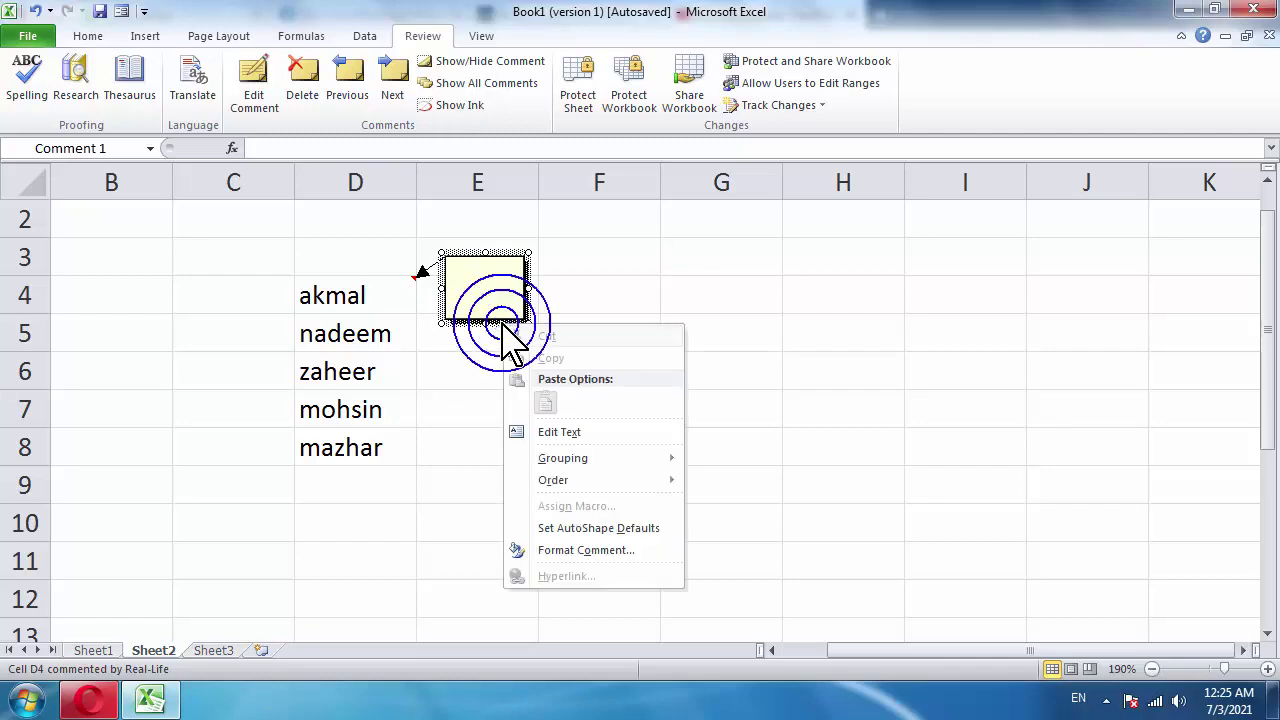
{"action": "left_click", "coordinate": [582, 552]}
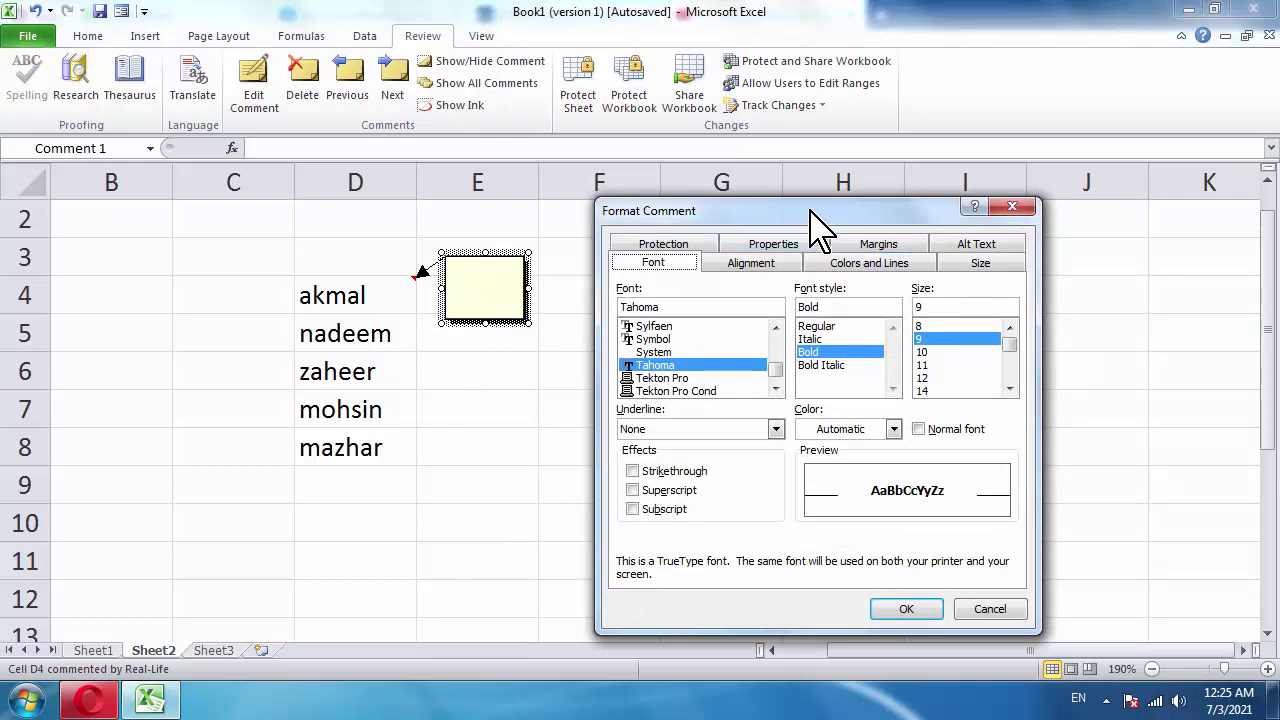
{"action": "left_click_drag", "start_coordinate": [811, 211], "coordinate": [809, 165]}
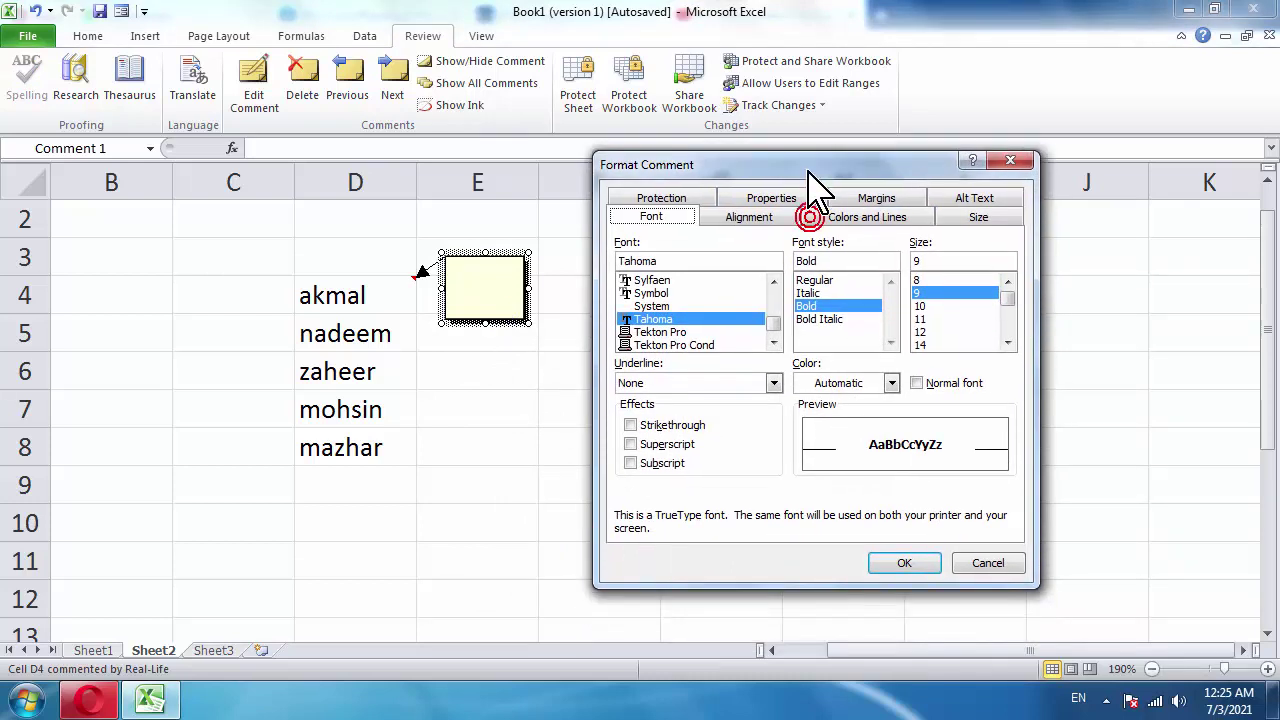
{"action": "left_click", "coordinate": [873, 218]}
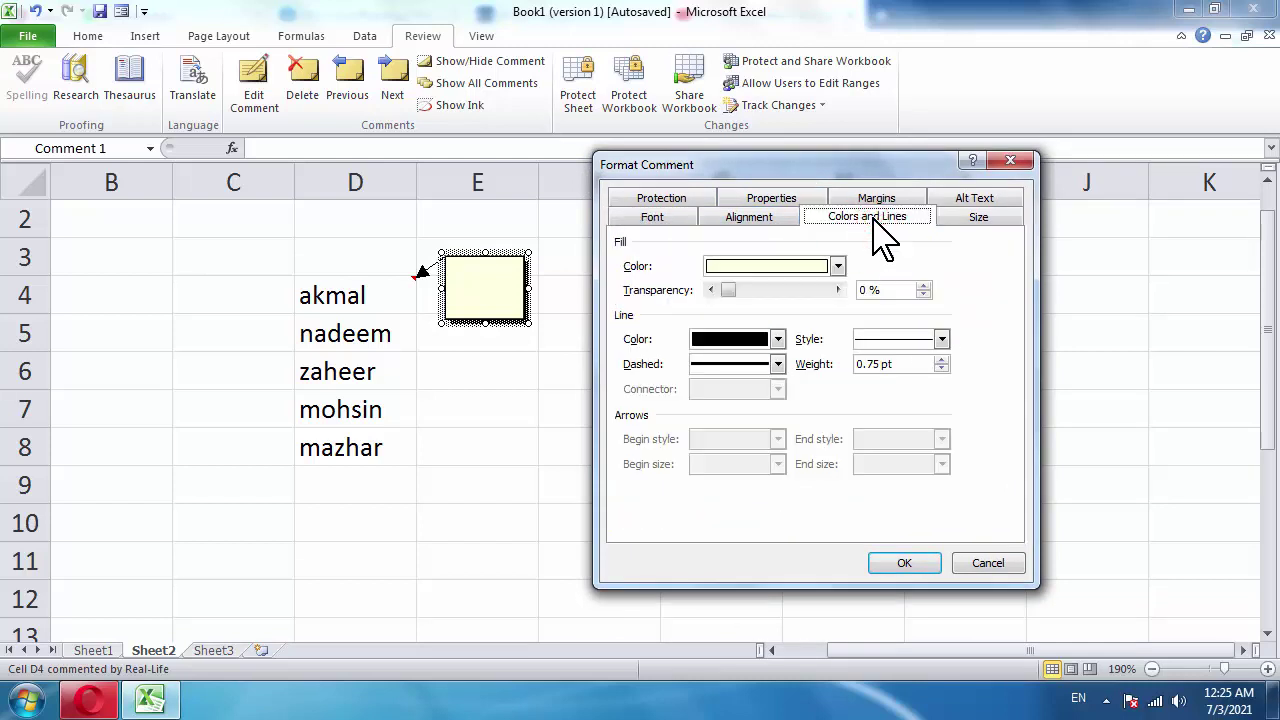
{"action": "left_click", "coordinate": [838, 265]}
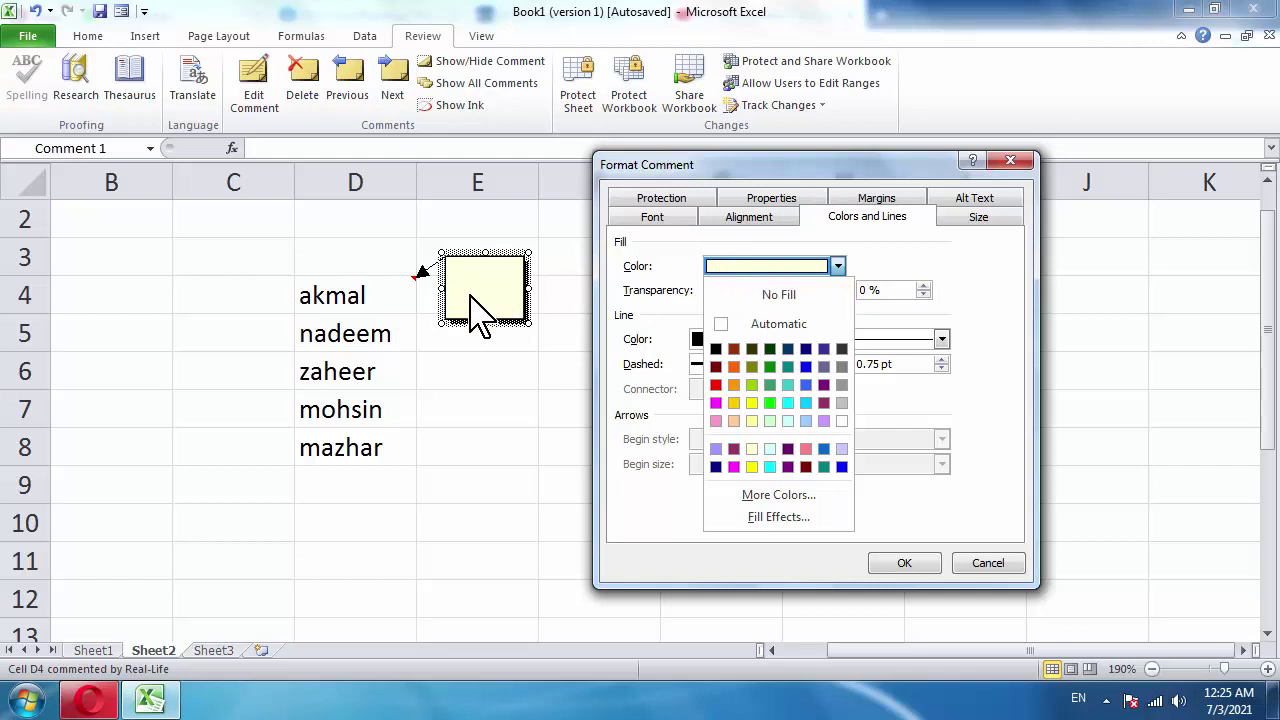
{"action": "left_click", "coordinate": [788, 403]}
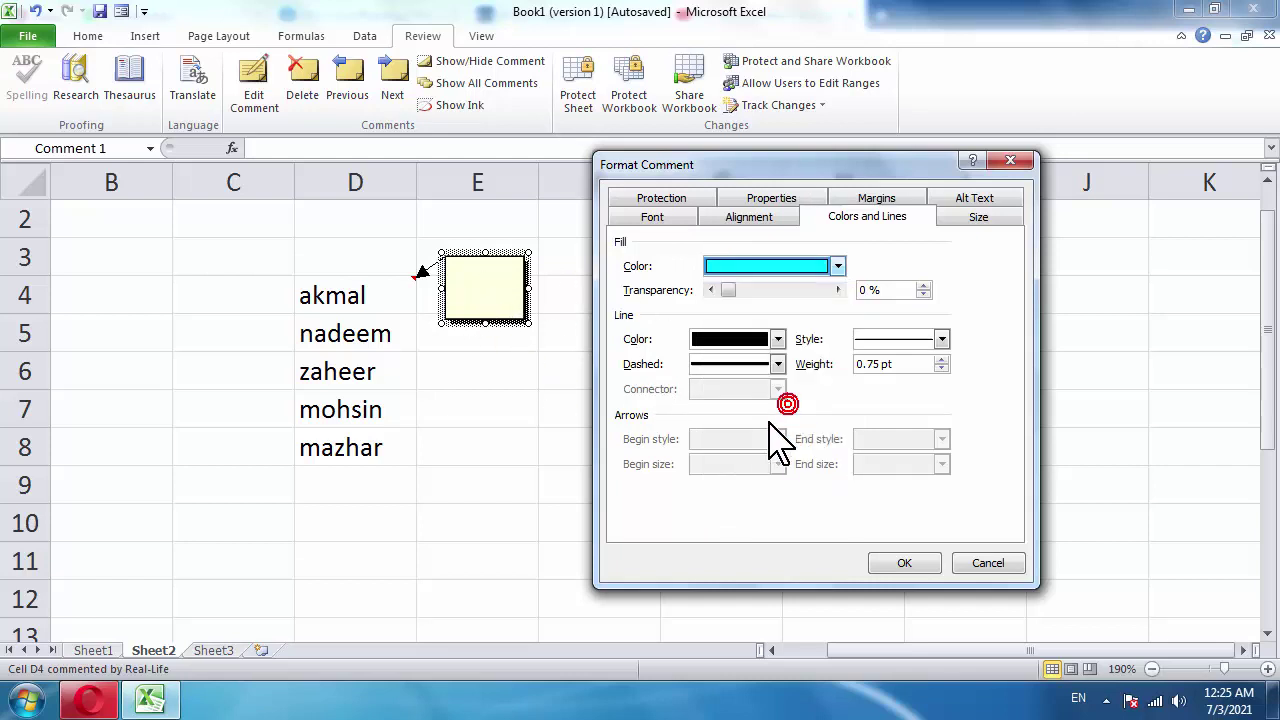
{"action": "left_click", "coordinate": [904, 563]}
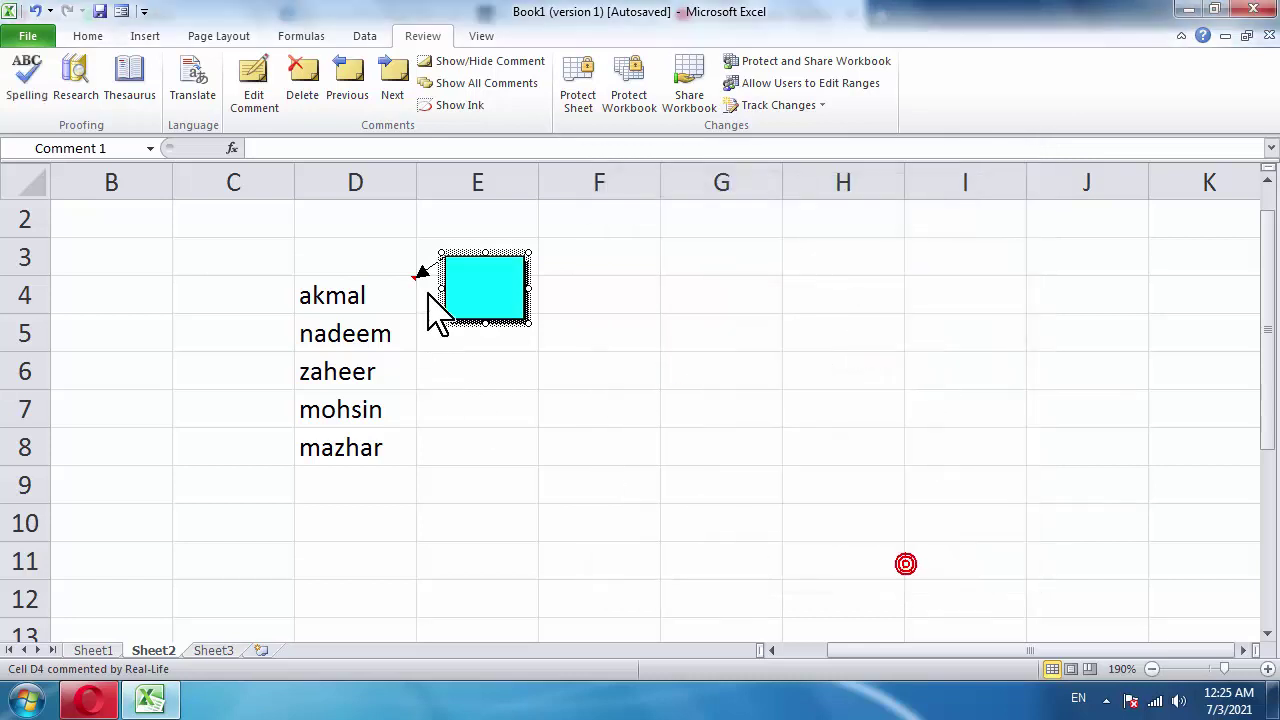
- Open Fill Effects for the D4 comment and switch to its Picture tab
{"action": "right_click", "coordinate": [507, 323]}
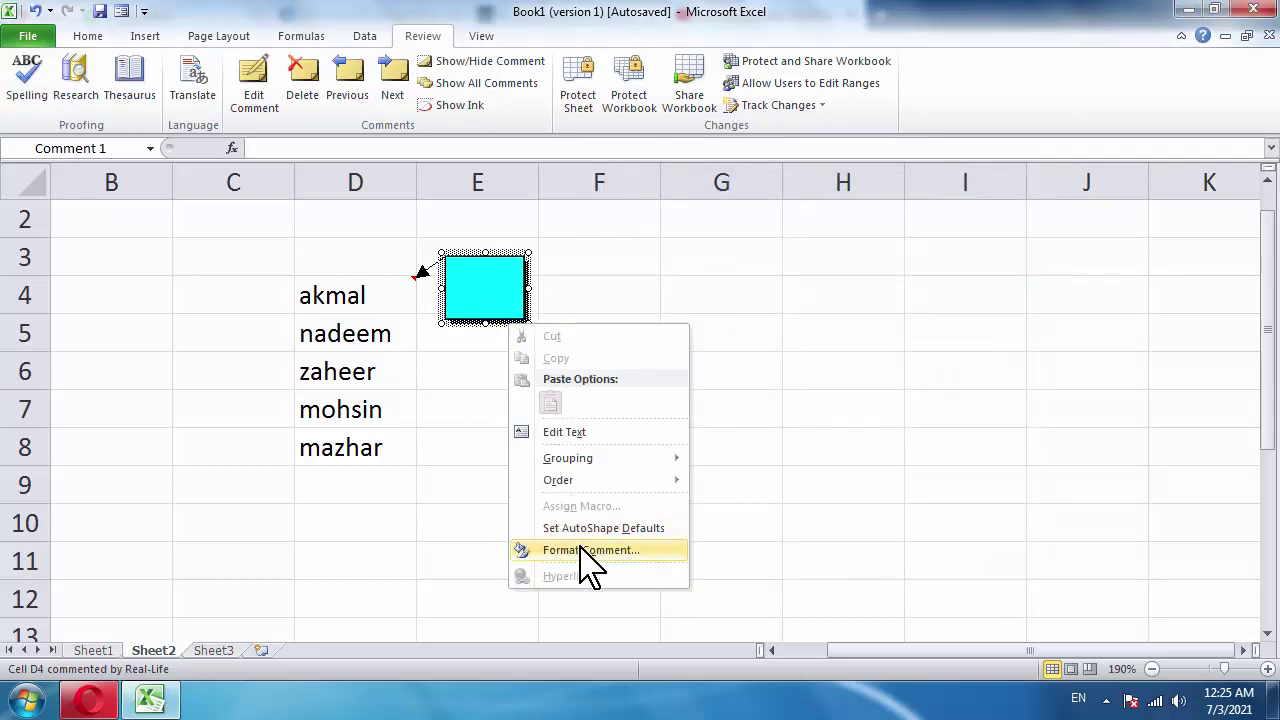
{"action": "left_click", "coordinate": [582, 550]}
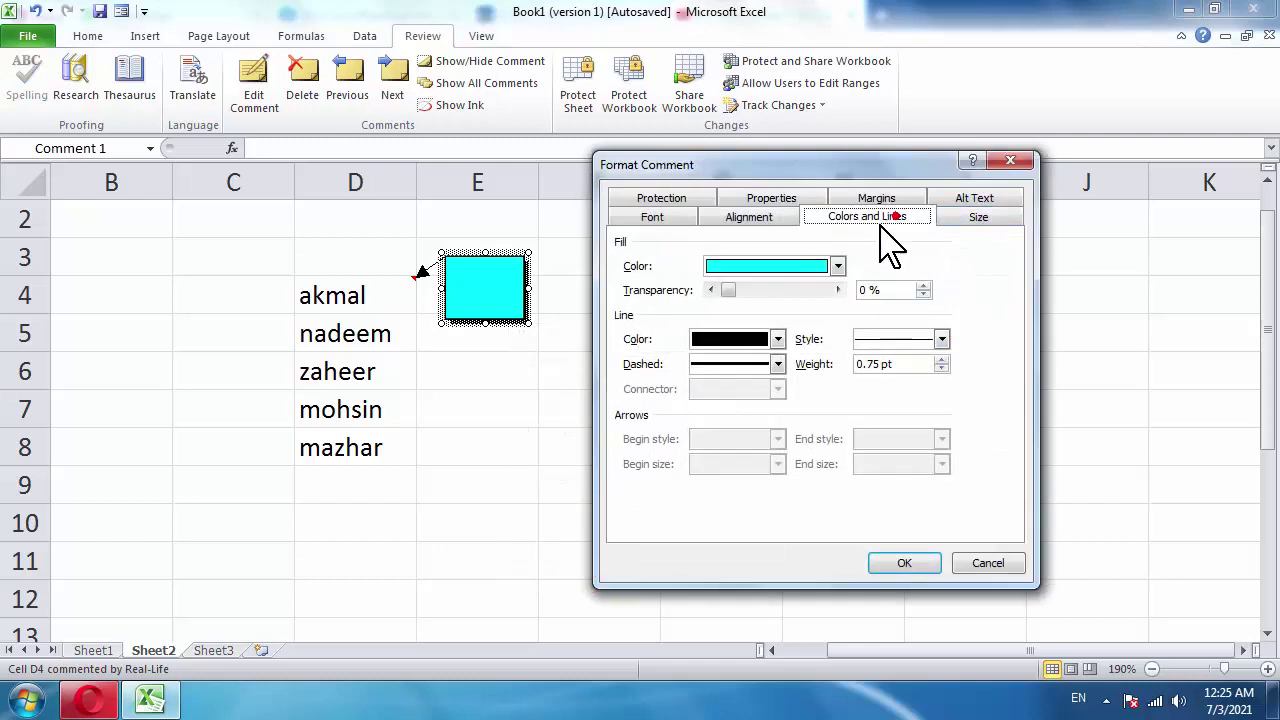
{"action": "left_click", "coordinate": [838, 267]}
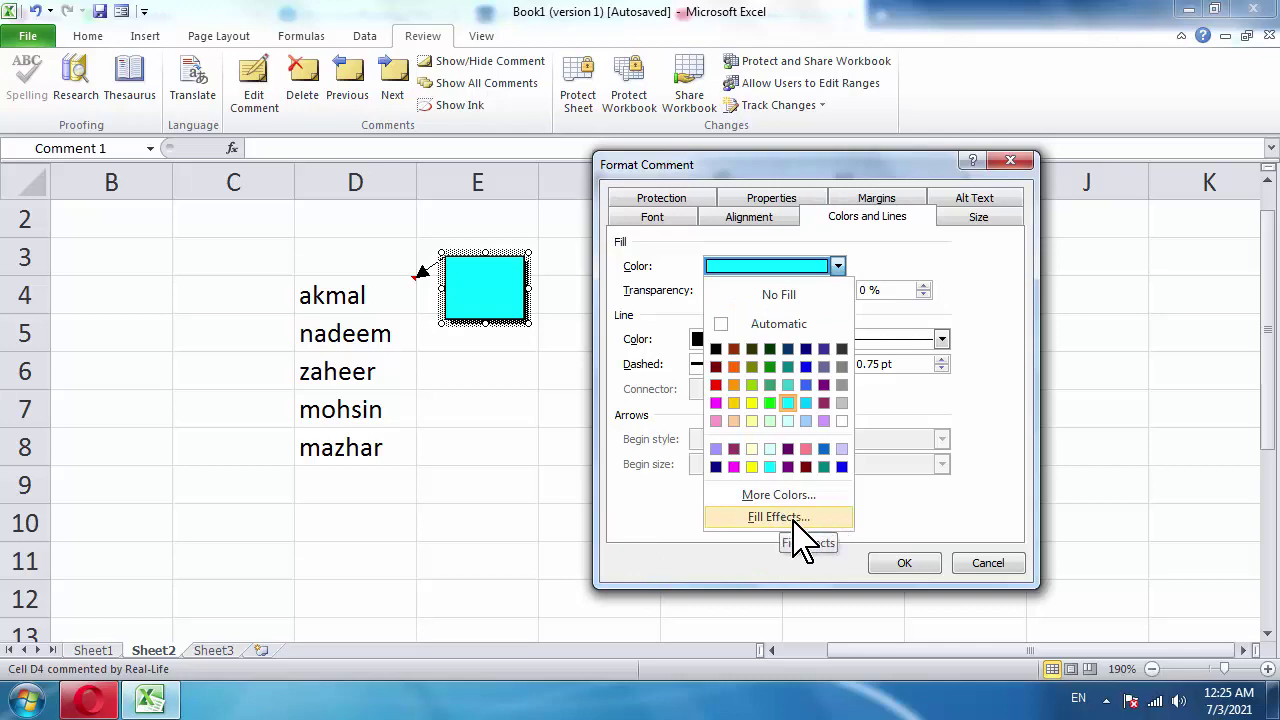
{"action": "left_click", "coordinate": [788, 518]}
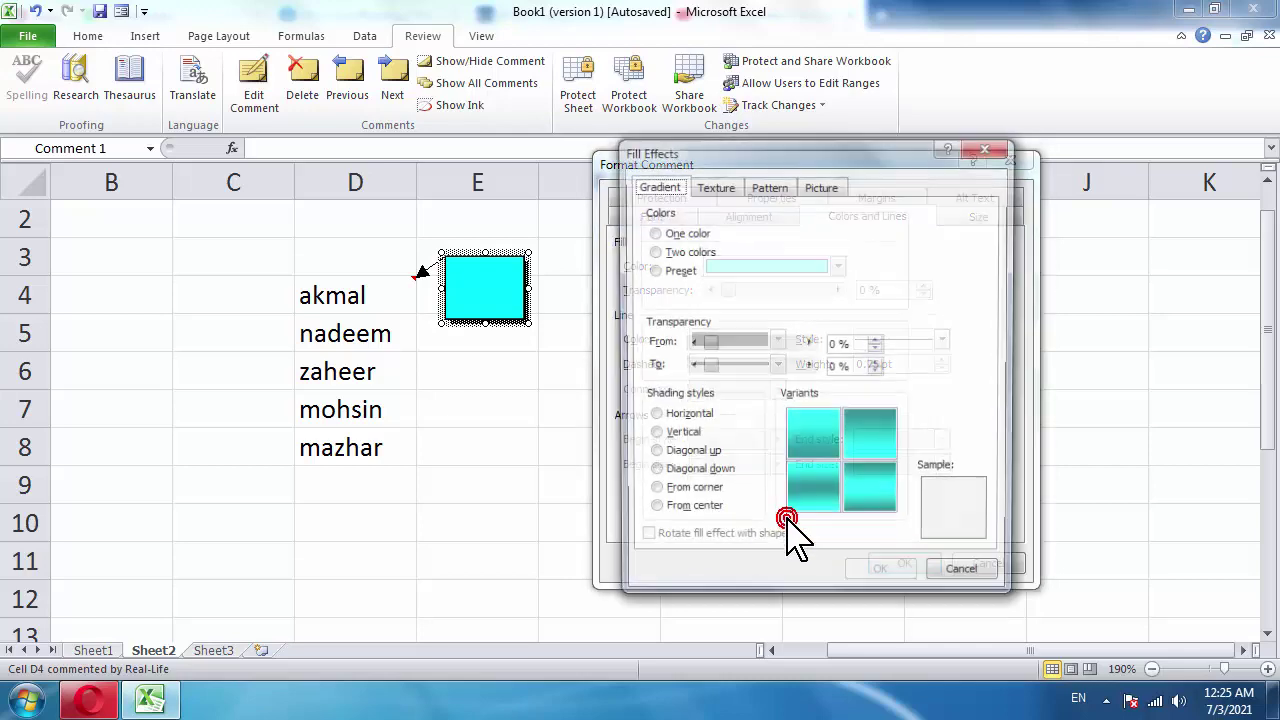
{"action": "left_click_drag", "start_coordinate": [776, 145], "coordinate": [774, 158]}
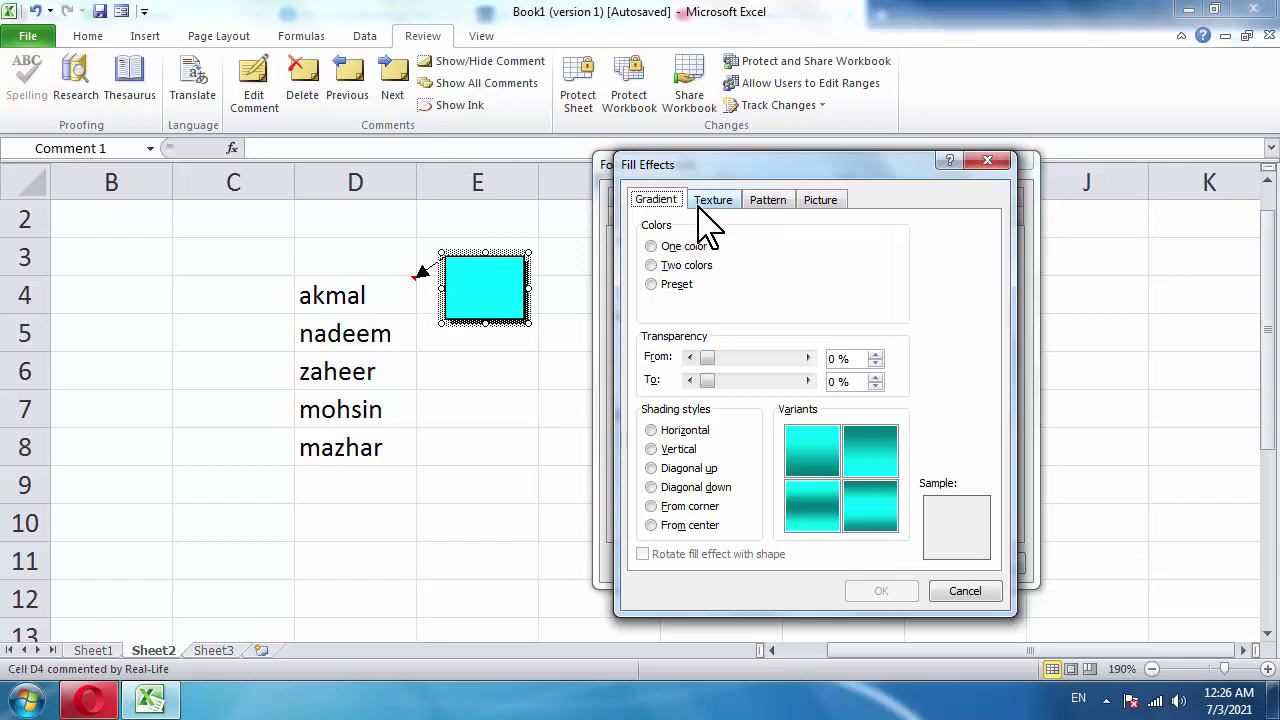
{"action": "left_click", "coordinate": [706, 203]}
{"action": "left_click", "coordinate": [780, 203]}
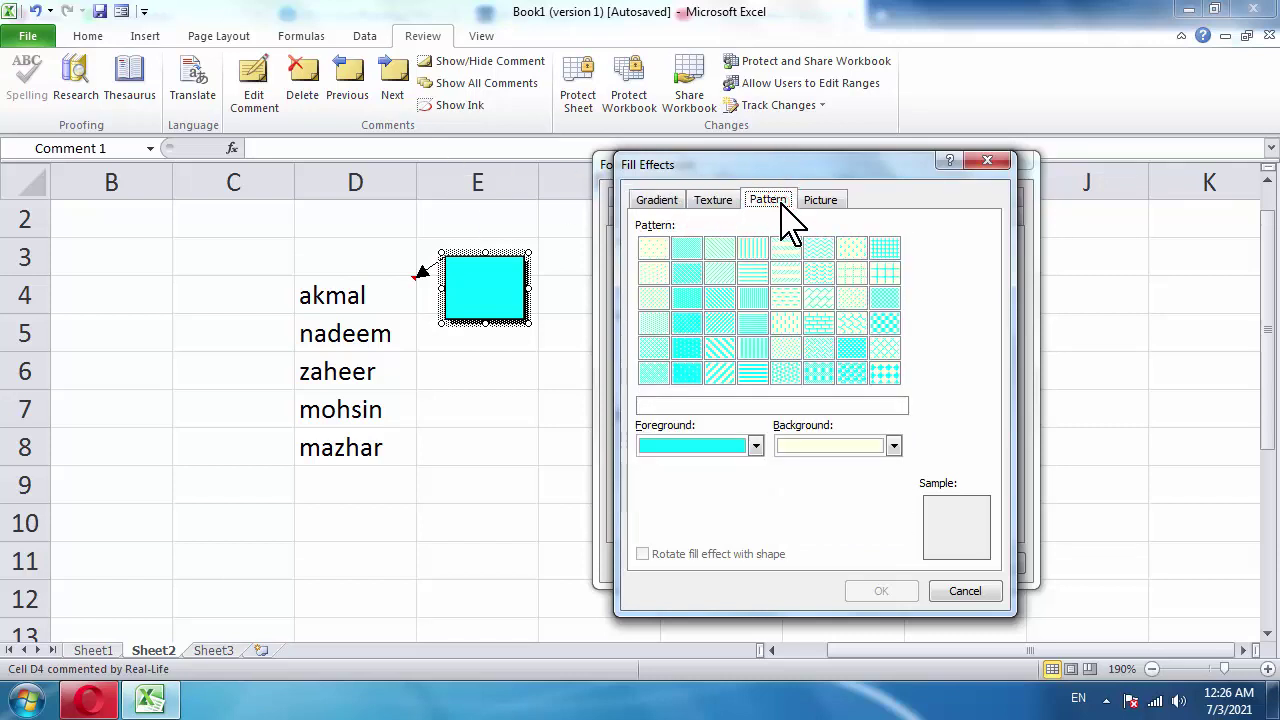
{"action": "left_click", "coordinate": [820, 202]}
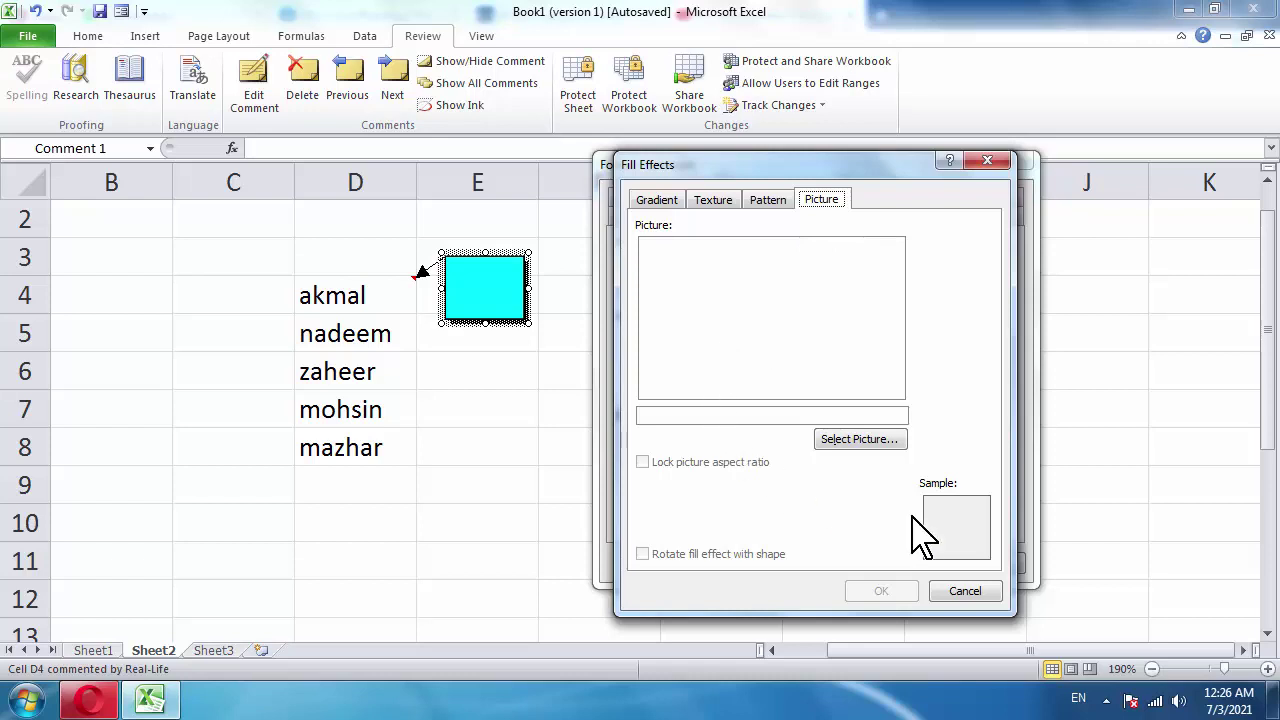
- Set photo 01 from the pics folder as the D4 comment's picture fill and confirm
{"action": "left_click", "coordinate": [856, 446]}
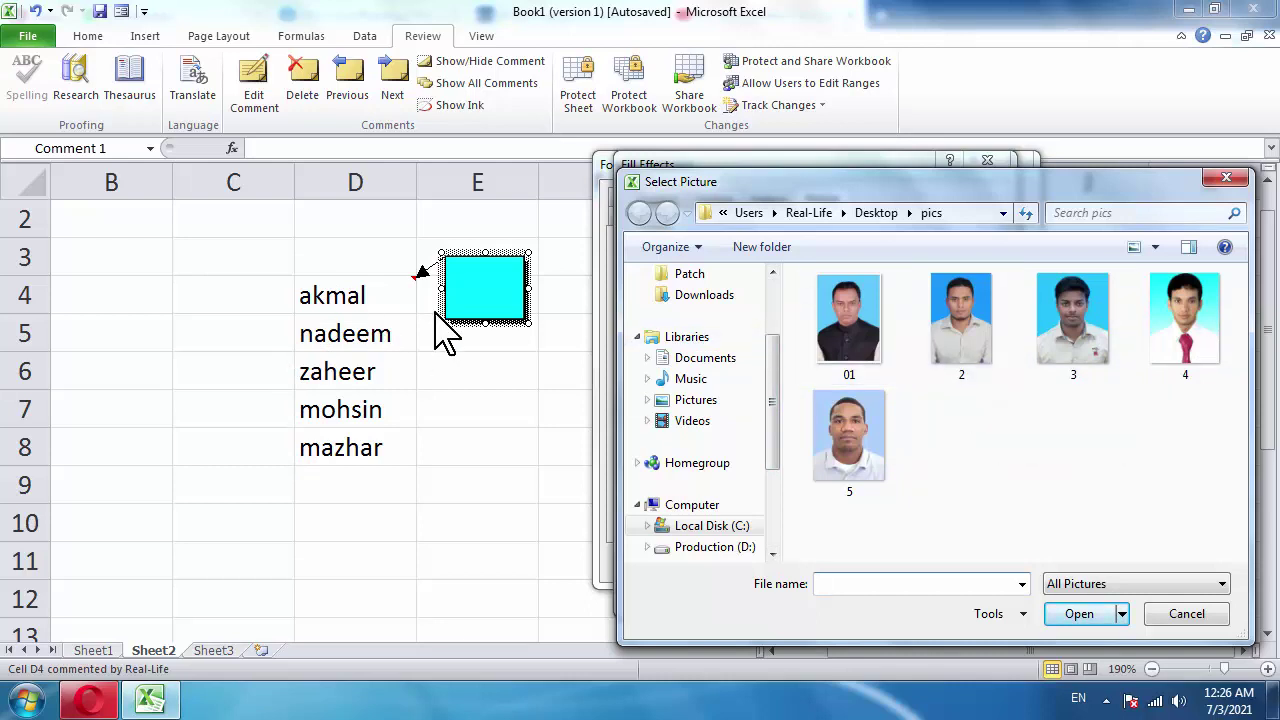
{"action": "left_click", "coordinate": [865, 335]}
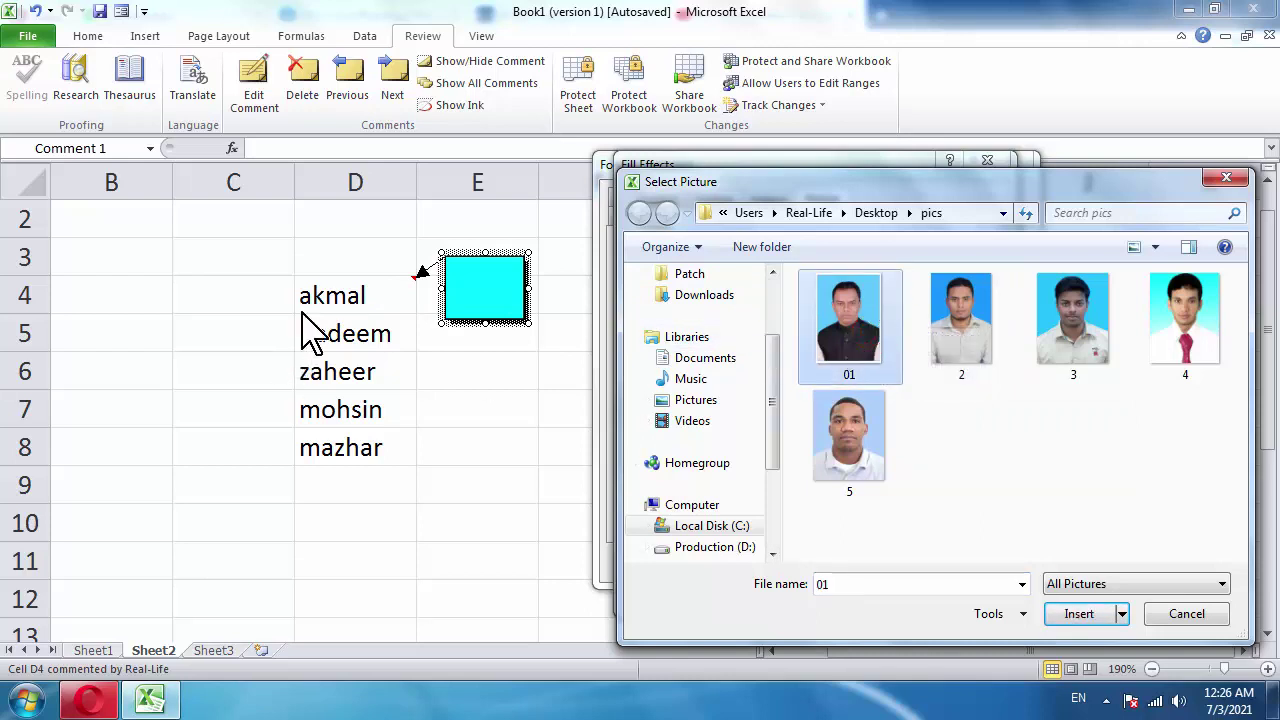
{"action": "left_click", "coordinate": [1078, 614]}
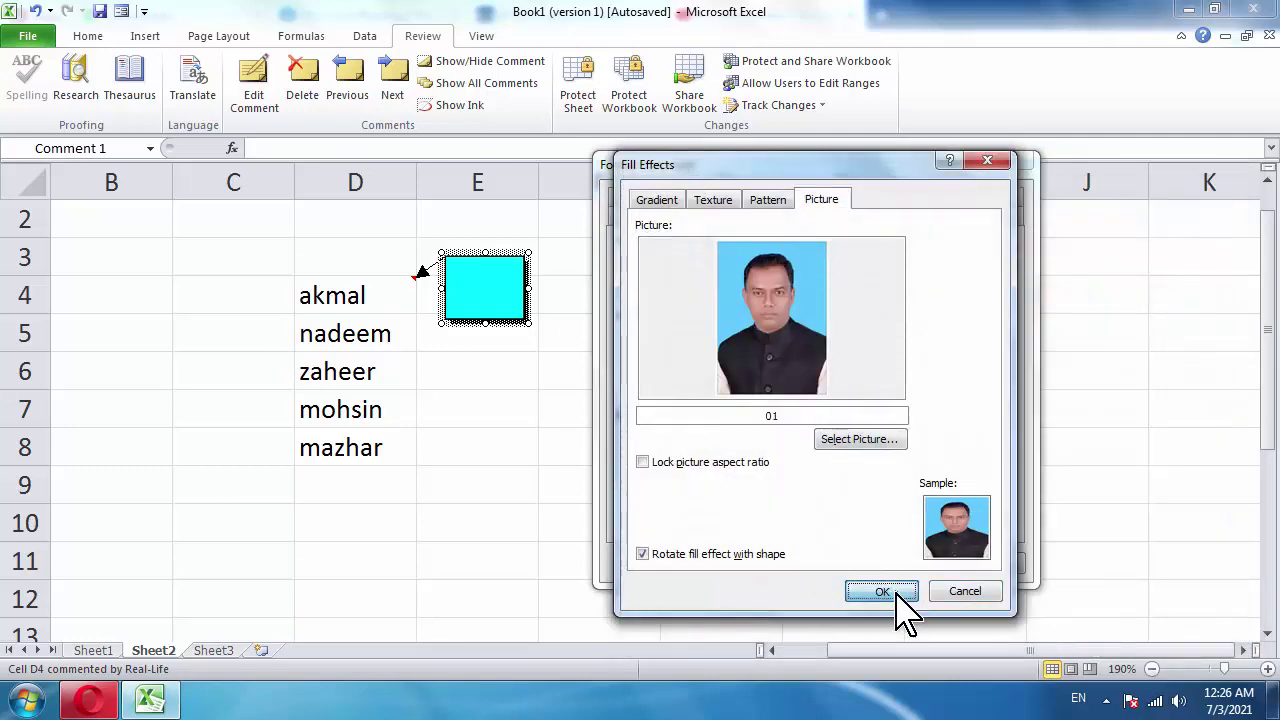
{"action": "left_click", "coordinate": [895, 594]}
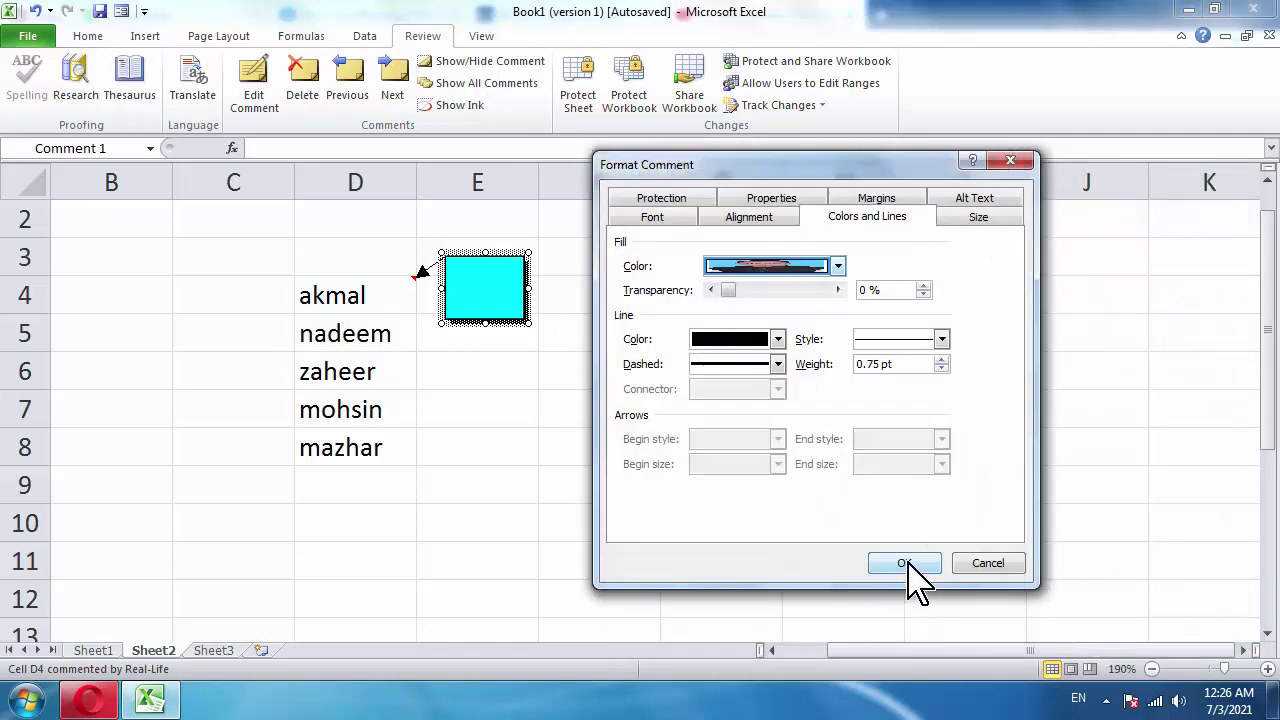
{"action": "left_click", "coordinate": [903, 563]}
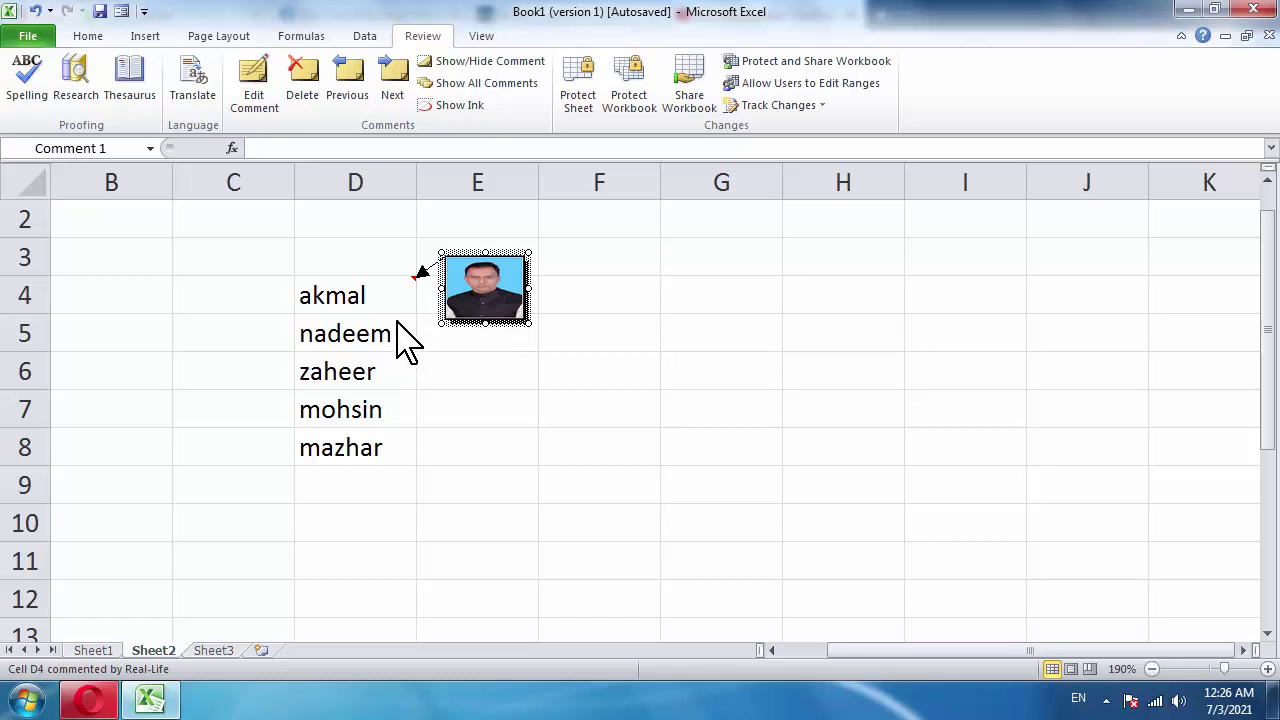
- Add a new comment to D5 (nadeem), clear its author text, and shrink it to a square
{"action": "double_click", "coordinate": [367, 345]}
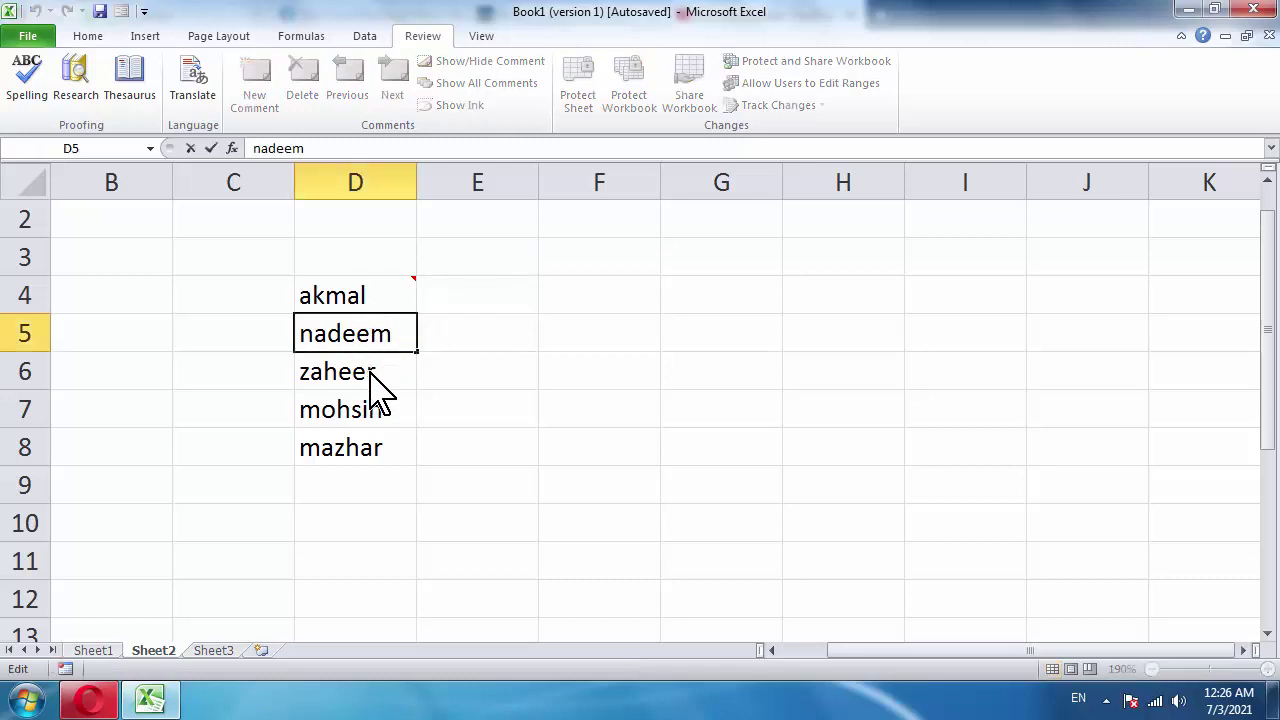
{"action": "left_click", "coordinate": [370, 380]}
{"action": "left_click", "coordinate": [391, 343]}
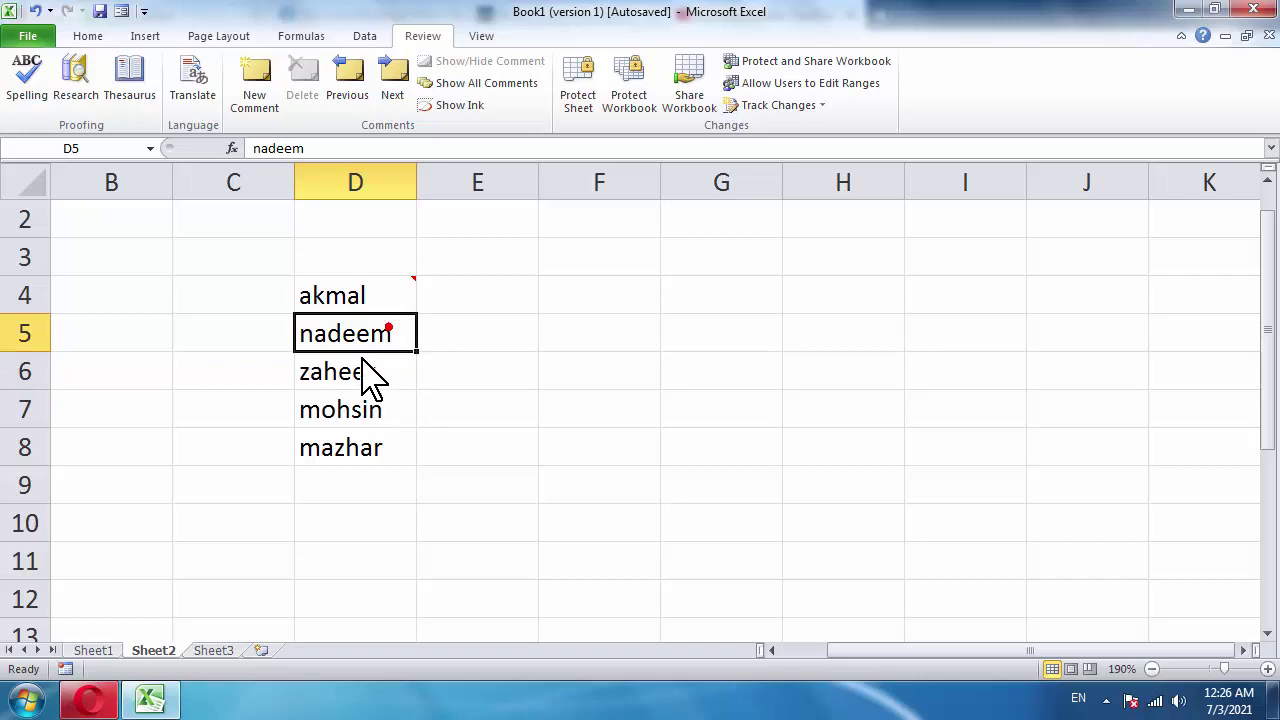
{"action": "left_click", "coordinate": [262, 100]}
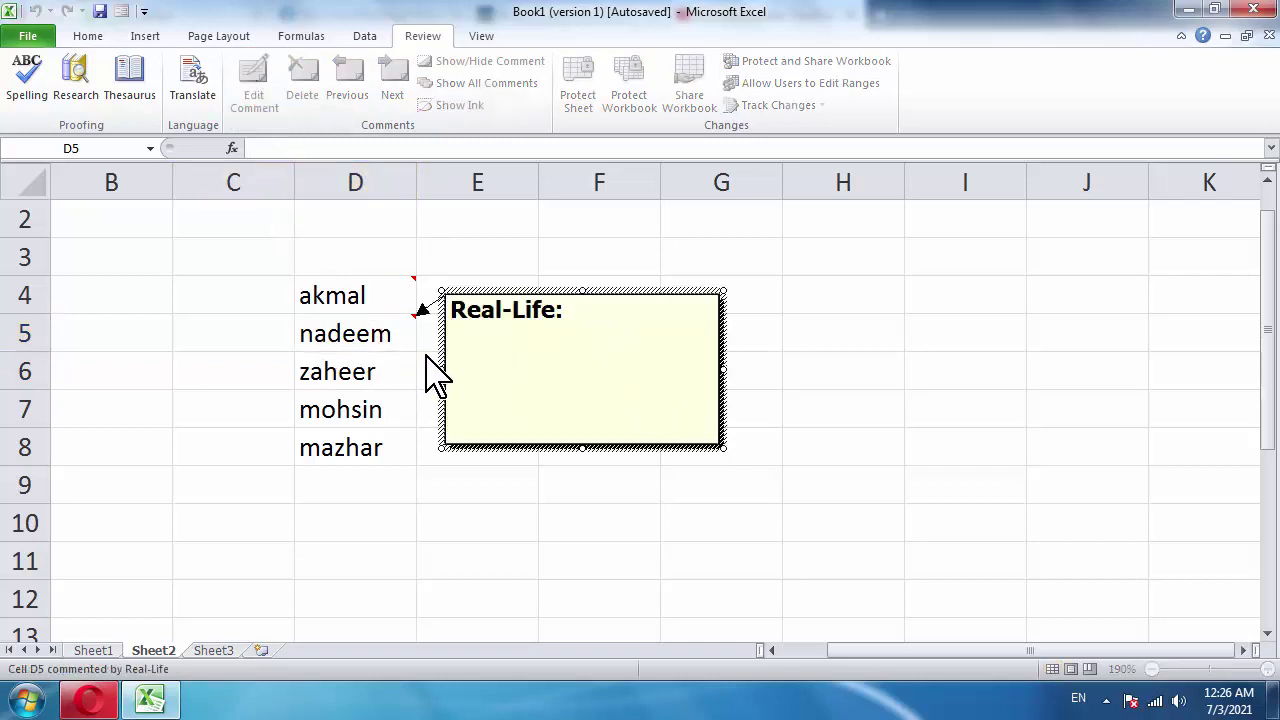
{"action": "key", "text": "BackSpace"}
{"action": "key", "text": "BackSpace"}
{"action": "key", "text": "BackSpace"}
{"action": "key", "text": "BackSpace"}
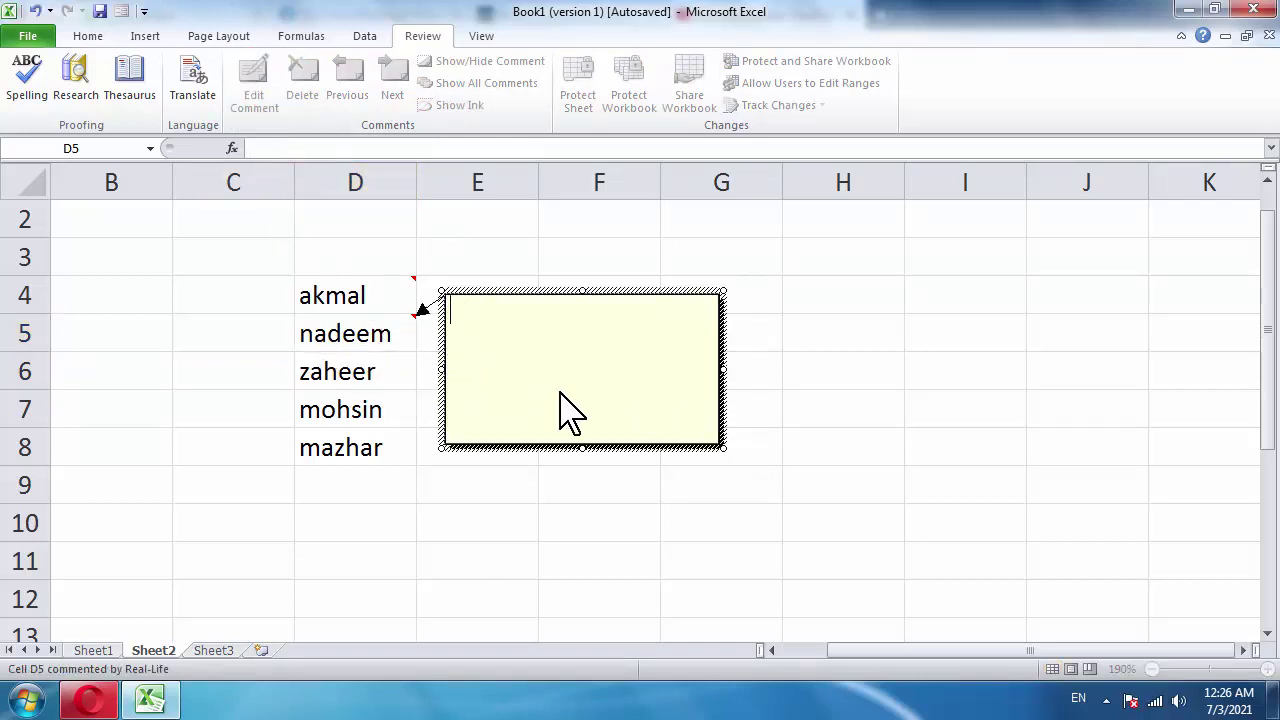
{"action": "left_click_drag", "start_coordinate": [722, 449], "coordinate": [527, 372]}
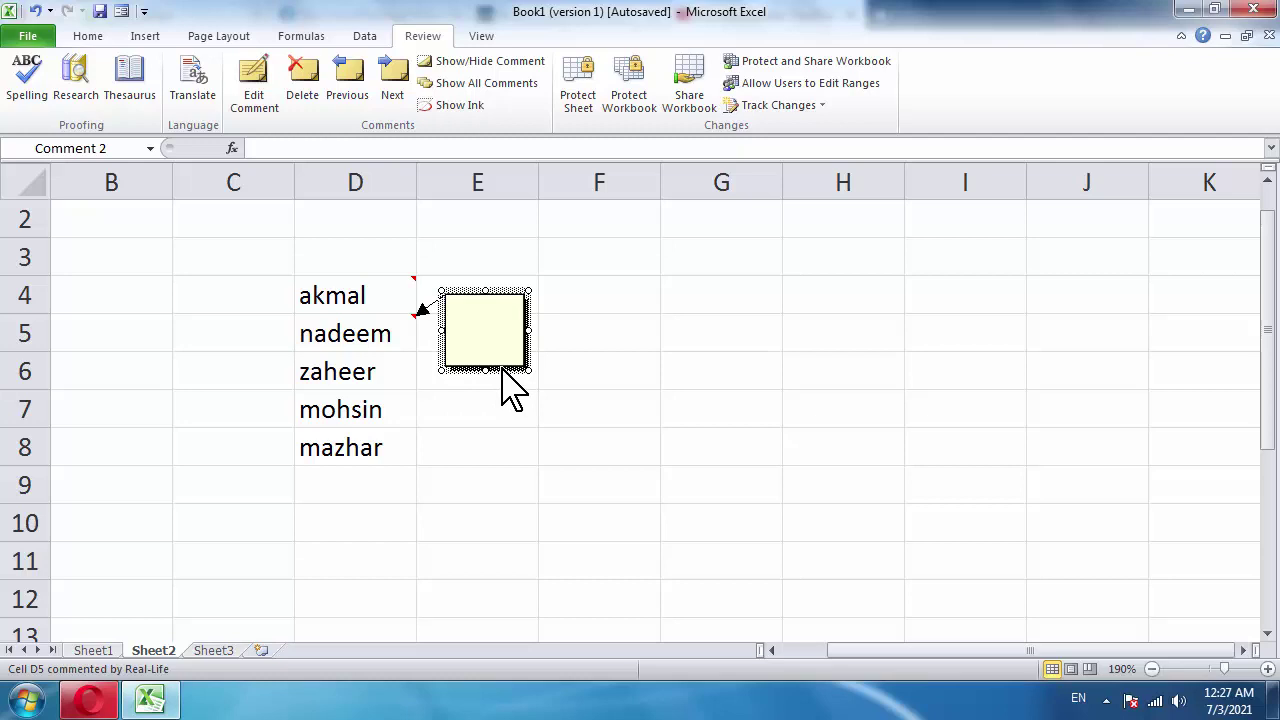
- Fill the D5 comment with photo 2 from the pics folder via Fill Effects > Picture
{"action": "right_click", "coordinate": [503, 370]}
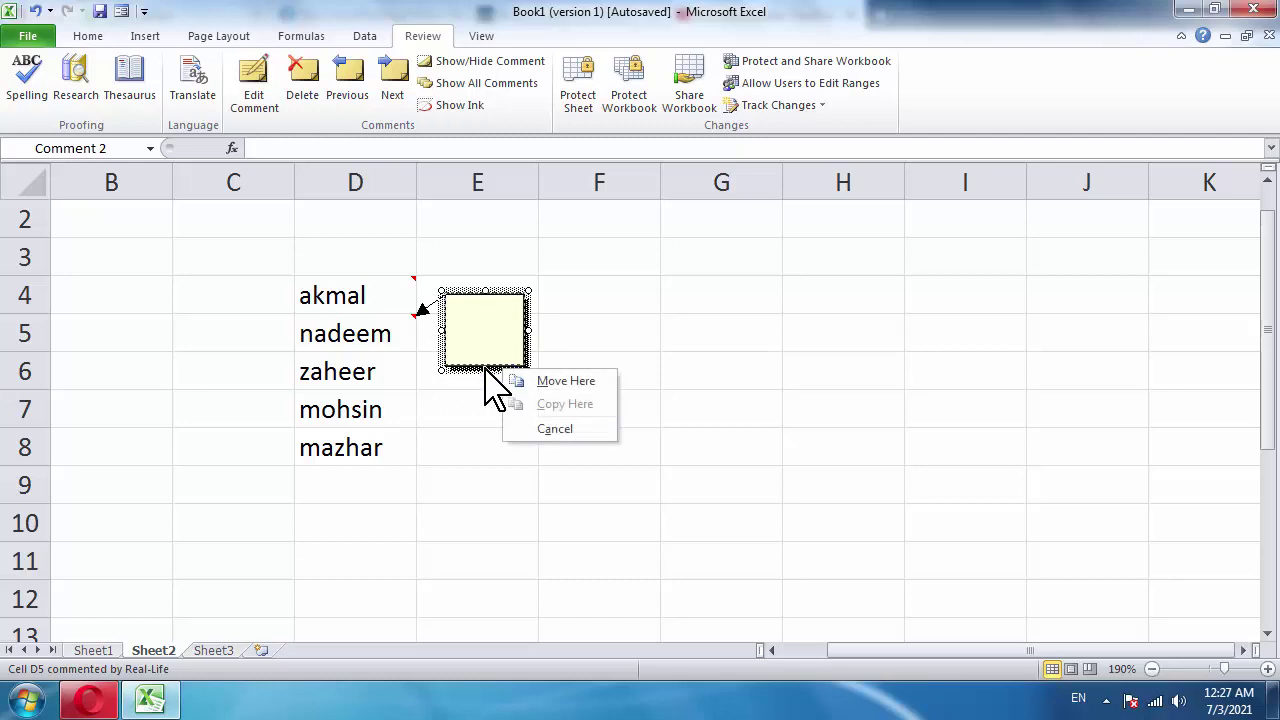
{"action": "left_click", "coordinate": [482, 377]}
{"action": "right_click", "coordinate": [480, 380]}
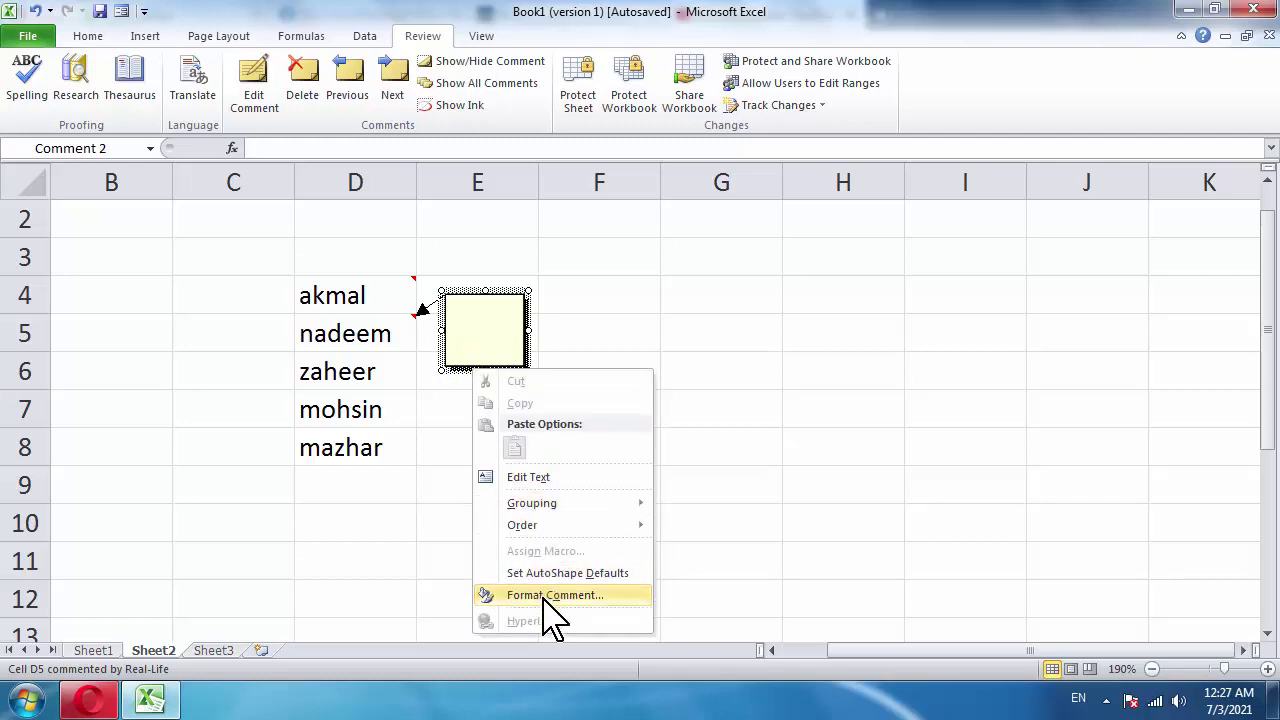
{"action": "left_click", "coordinate": [606, 597]}
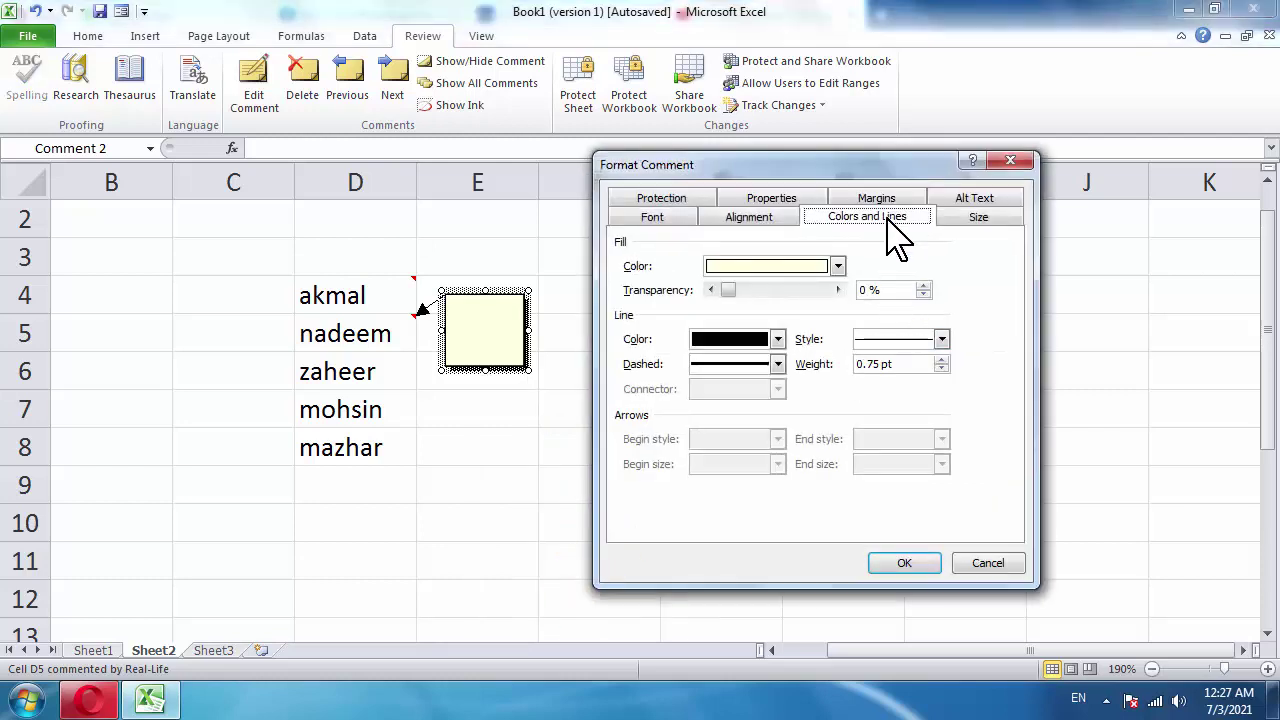
{"action": "left_click", "coordinate": [838, 265]}
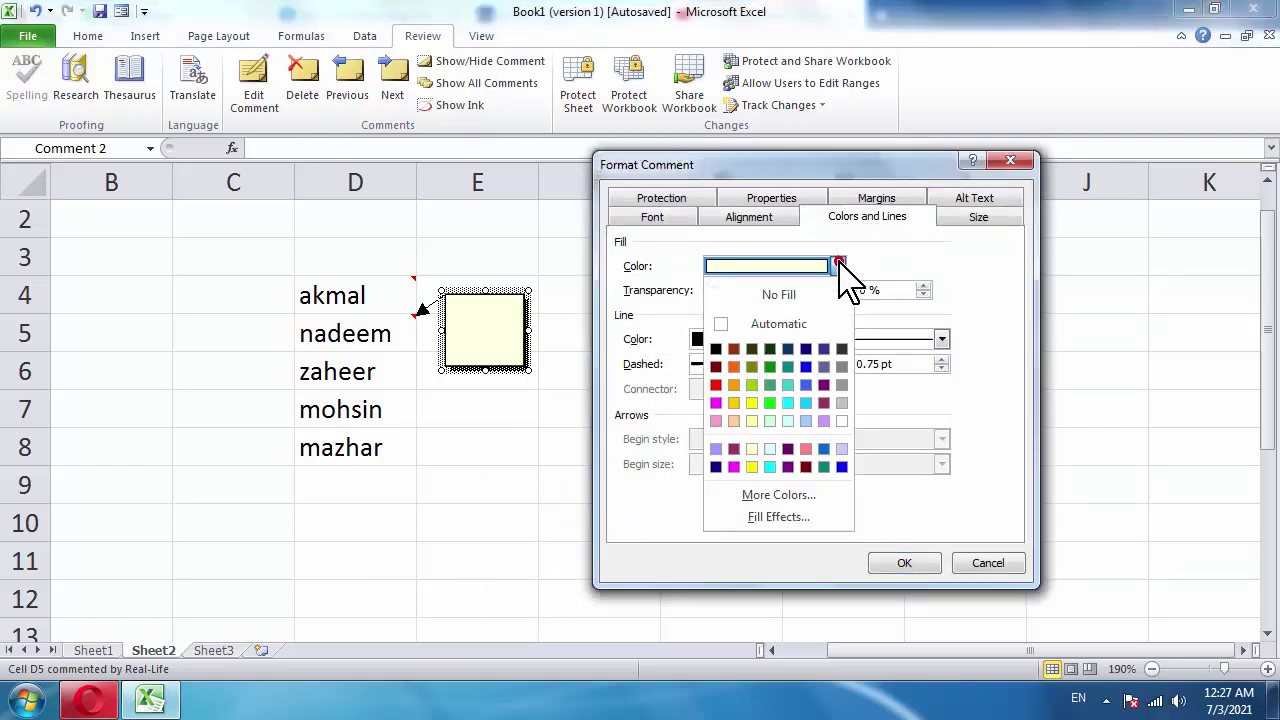
{"action": "left_click", "coordinate": [770, 516]}
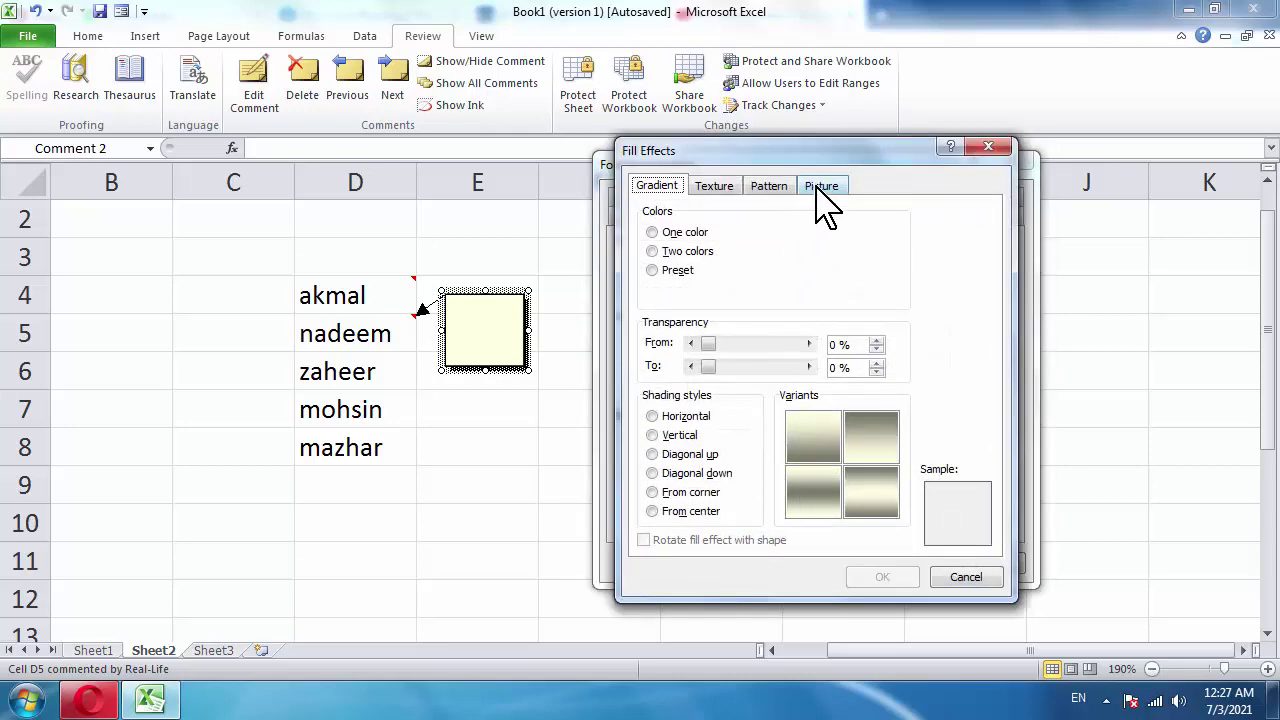
{"action": "left_click", "coordinate": [822, 188]}
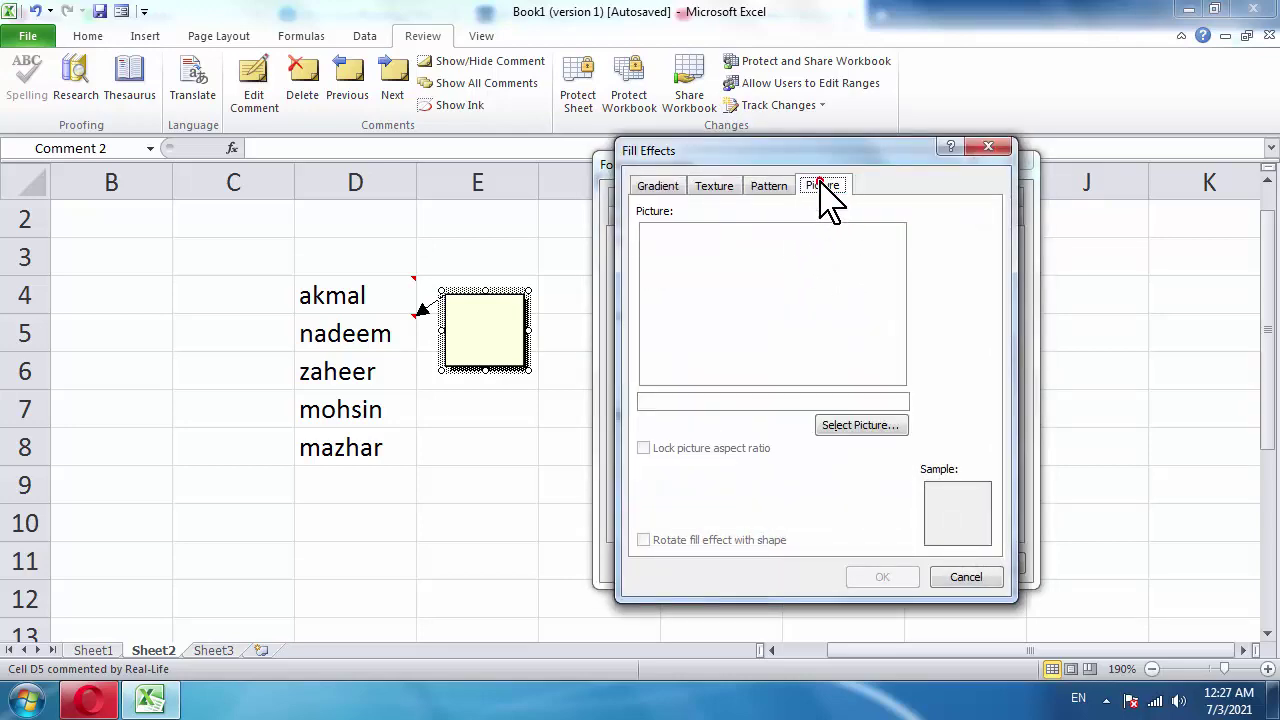
{"action": "left_click", "coordinate": [858, 428]}
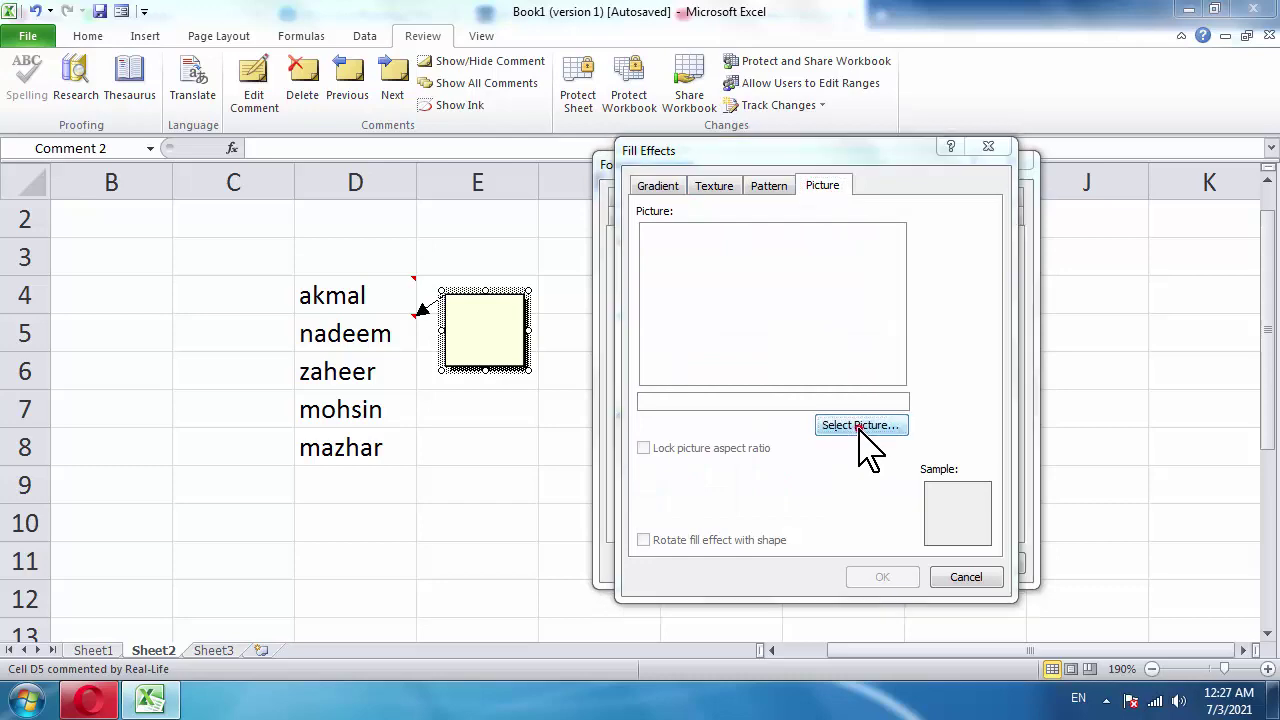
{"action": "left_click", "coordinate": [955, 306]}
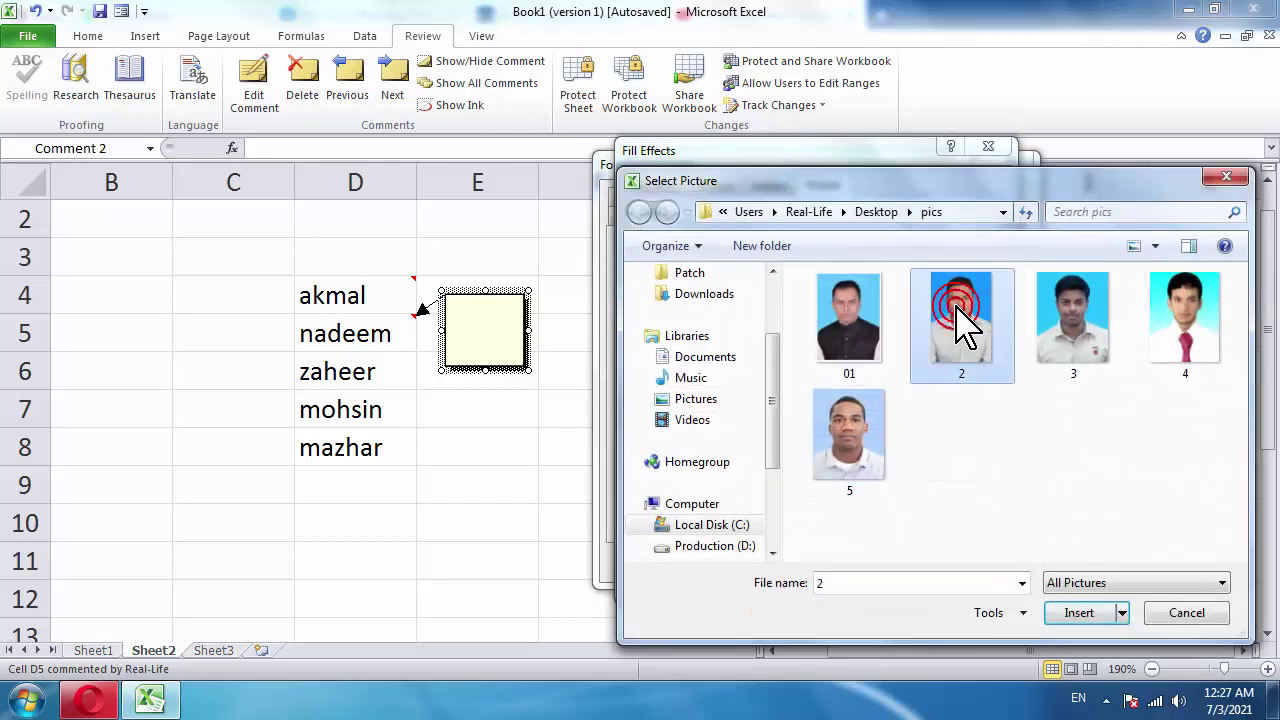
{"action": "left_click", "coordinate": [1079, 613]}
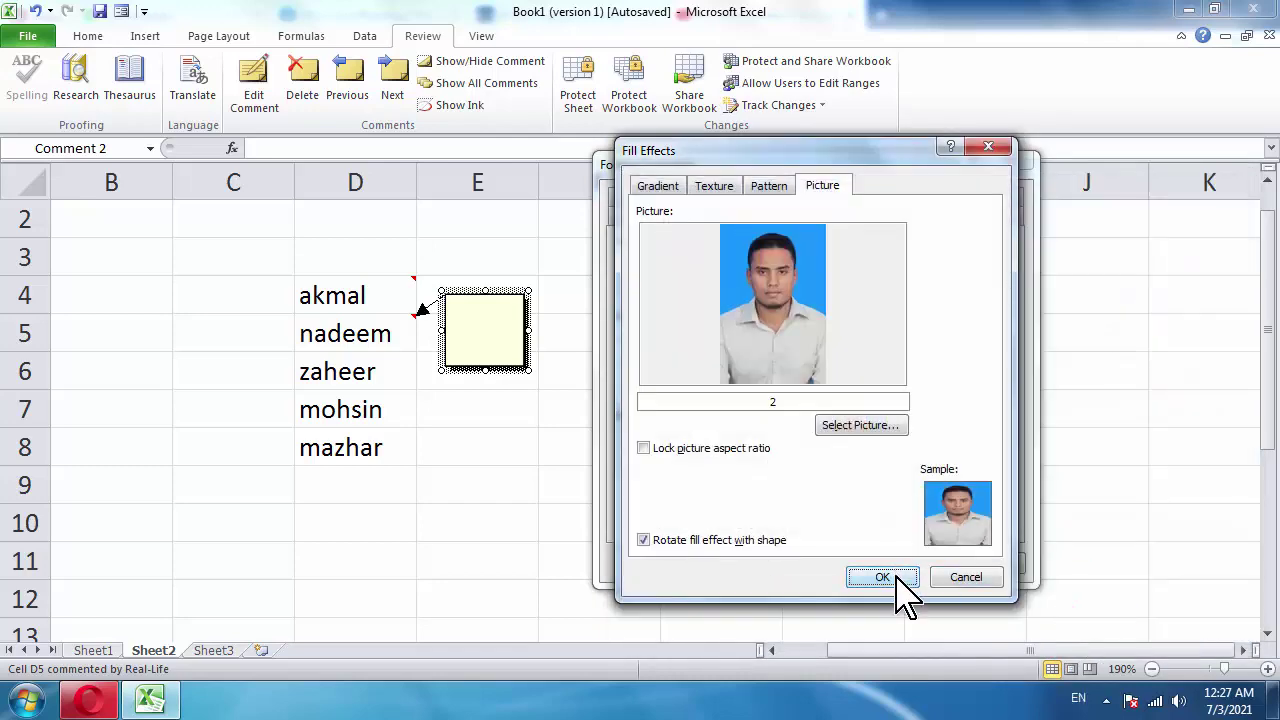
{"action": "left_click", "coordinate": [897, 578]}
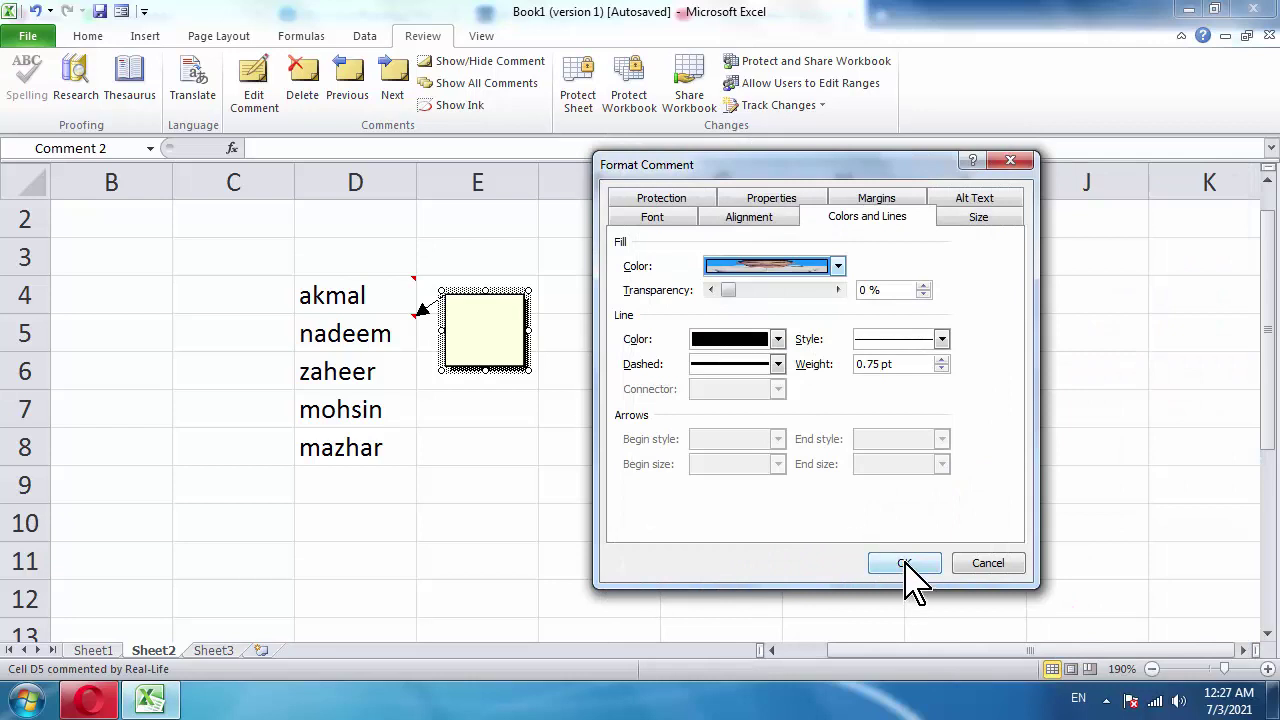
{"action": "left_click", "coordinate": [905, 565]}
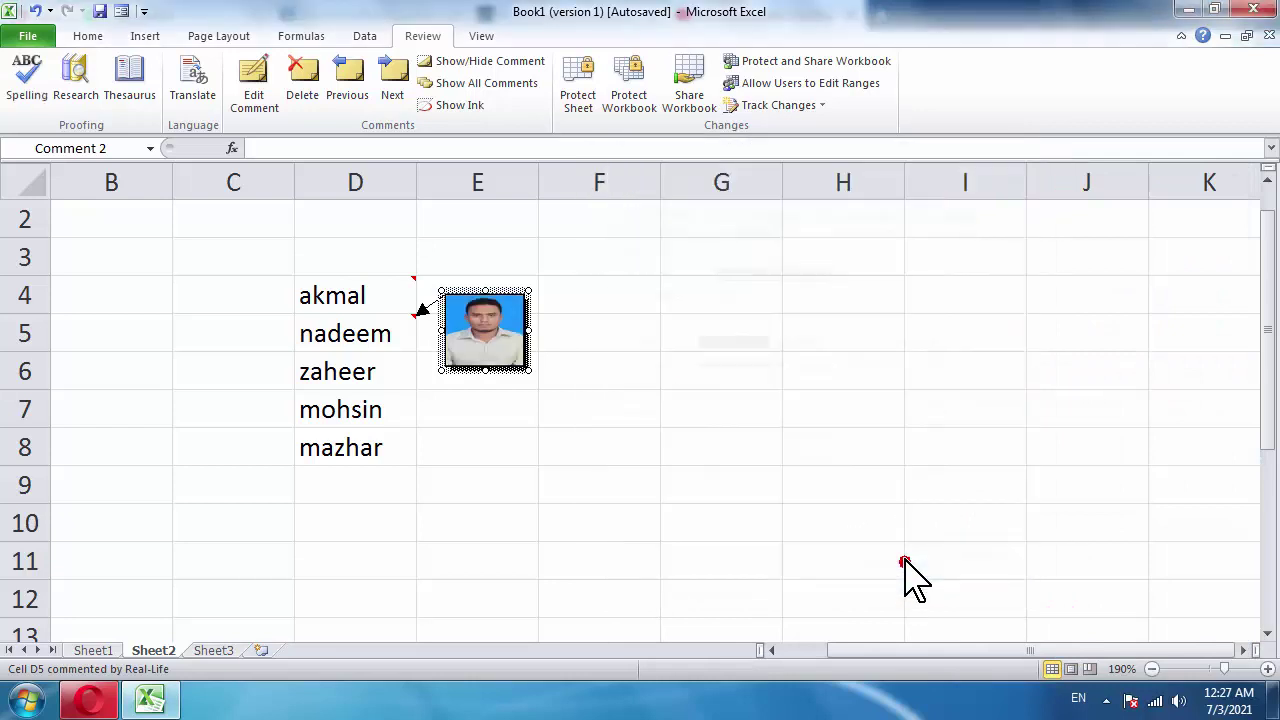
{"action": "double_click", "coordinate": [392, 378]}
- Add a new comment to D6 (zaheer), delete its author text, and shrink it to a square
{"action": "left_click", "coordinate": [380, 367]}
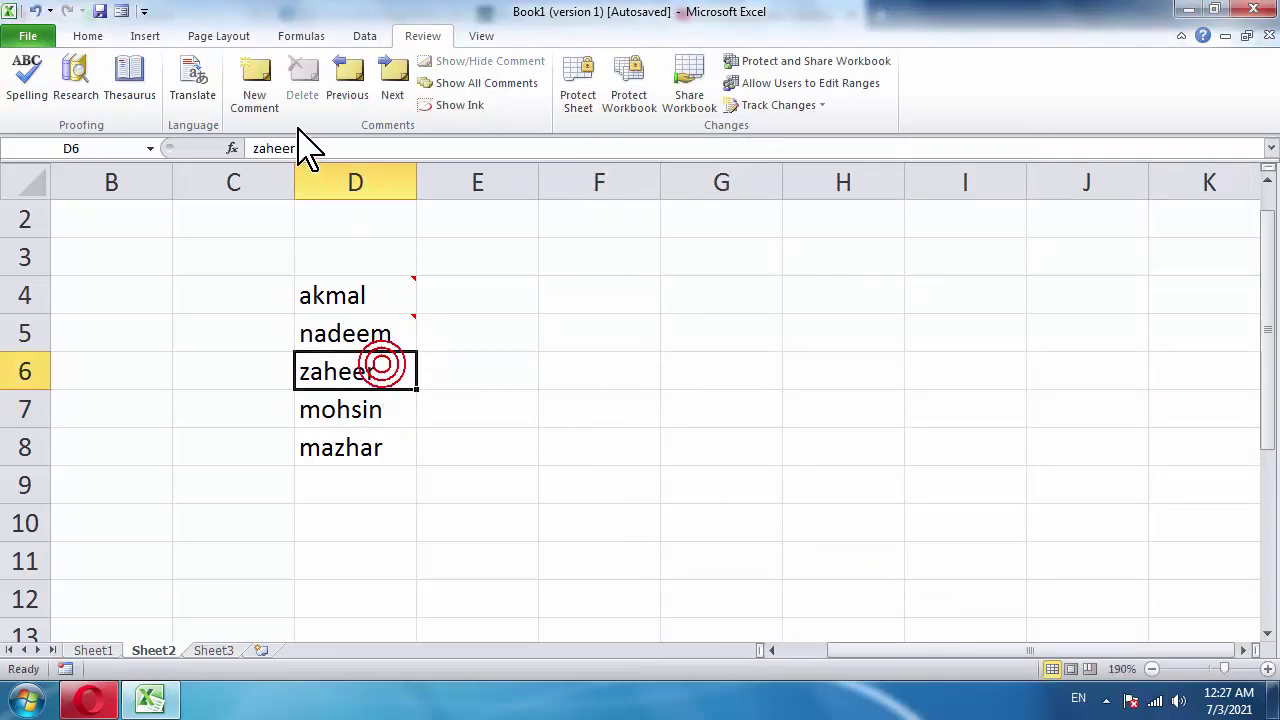
{"action": "left_click", "coordinate": [256, 82]}
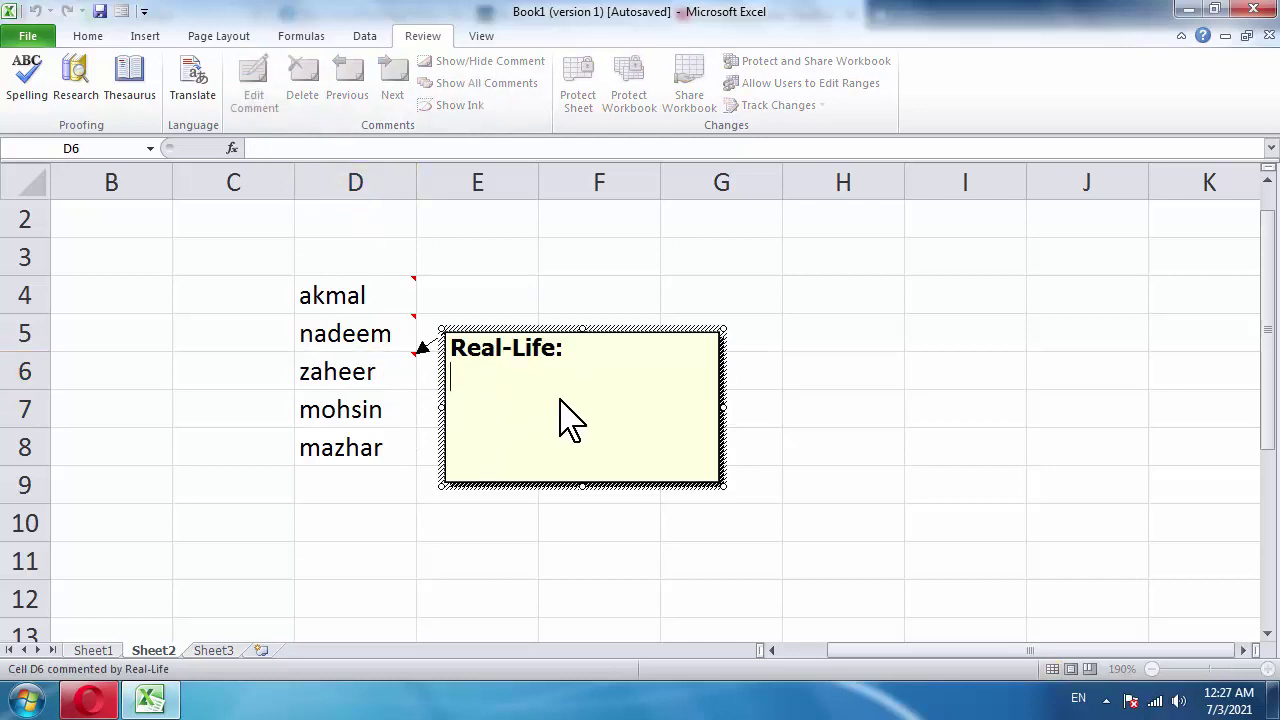
{"action": "triple_click", "coordinate": [492, 414]}
{"action": "key", "text": "BackSpace"}
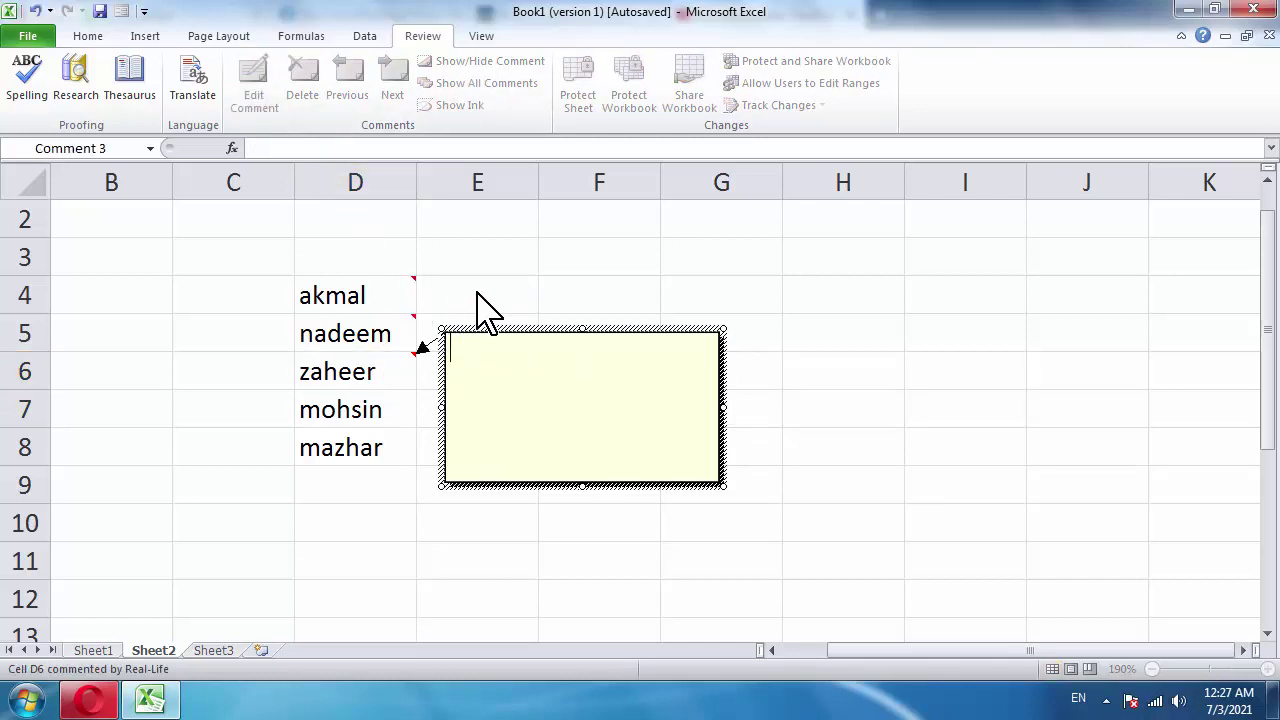
{"action": "left_click", "coordinate": [722, 487]}
{"action": "mouse_move", "coordinate": [722, 487]}
{"action": "left_mouse_down"}
{"action": "mouse_move", "coordinate": [535, 415]}
{"action": "mouse_move", "coordinate": [525, 397]}
{"action": "left_mouse_up"}
- Fill the D6 comment with photo 3 from the pics folder via Fill Effects > Picture
{"action": "right_click", "coordinate": [510, 397]}
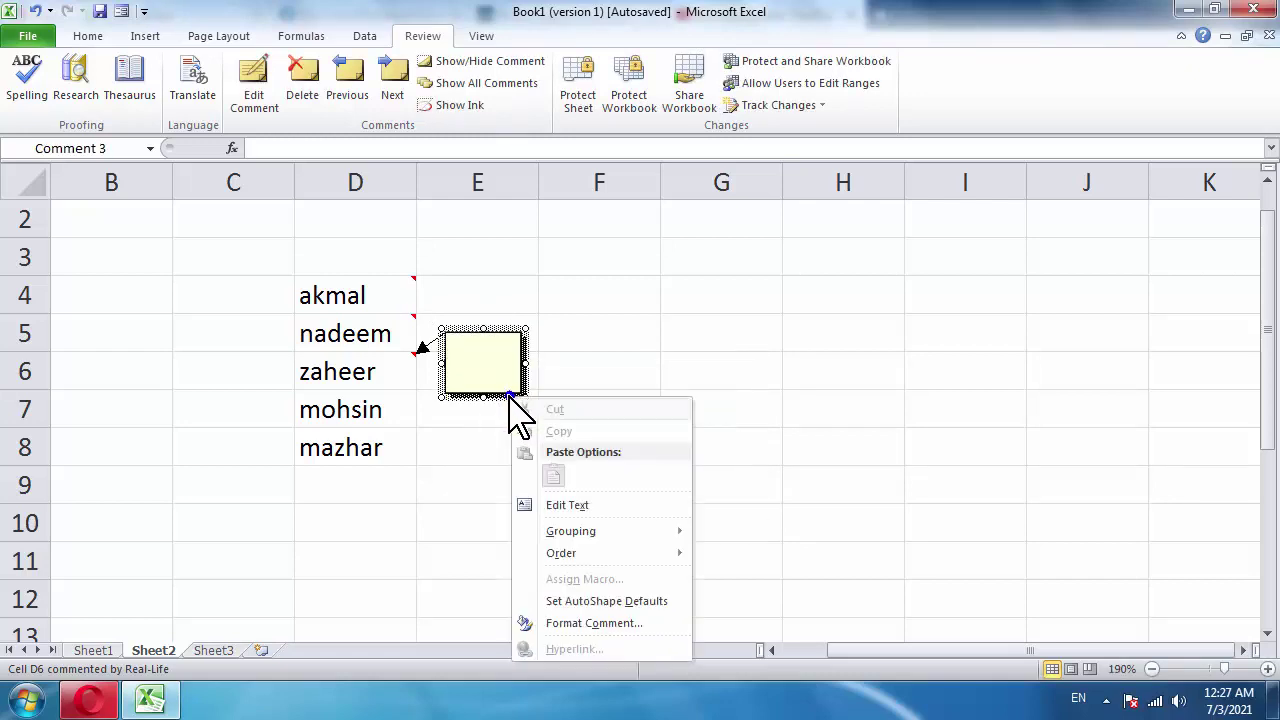
{"action": "left_click", "coordinate": [570, 622]}
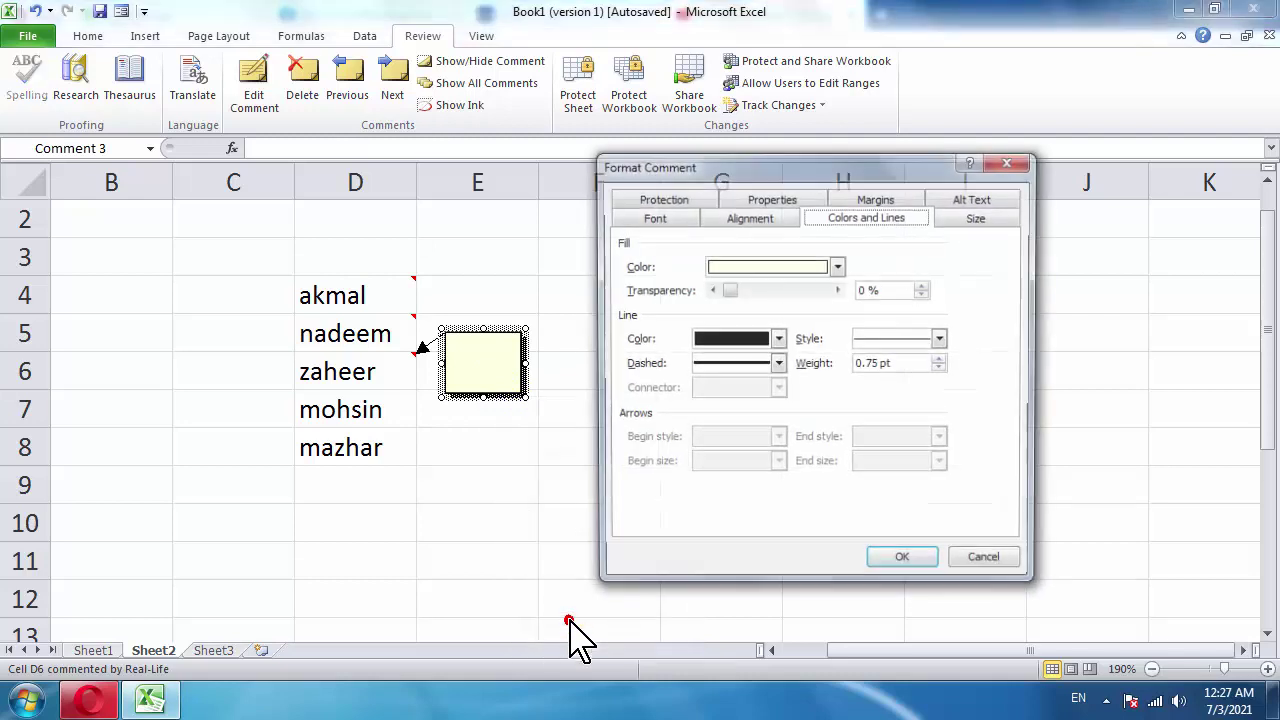
{"action": "left_click", "coordinate": [837, 265]}
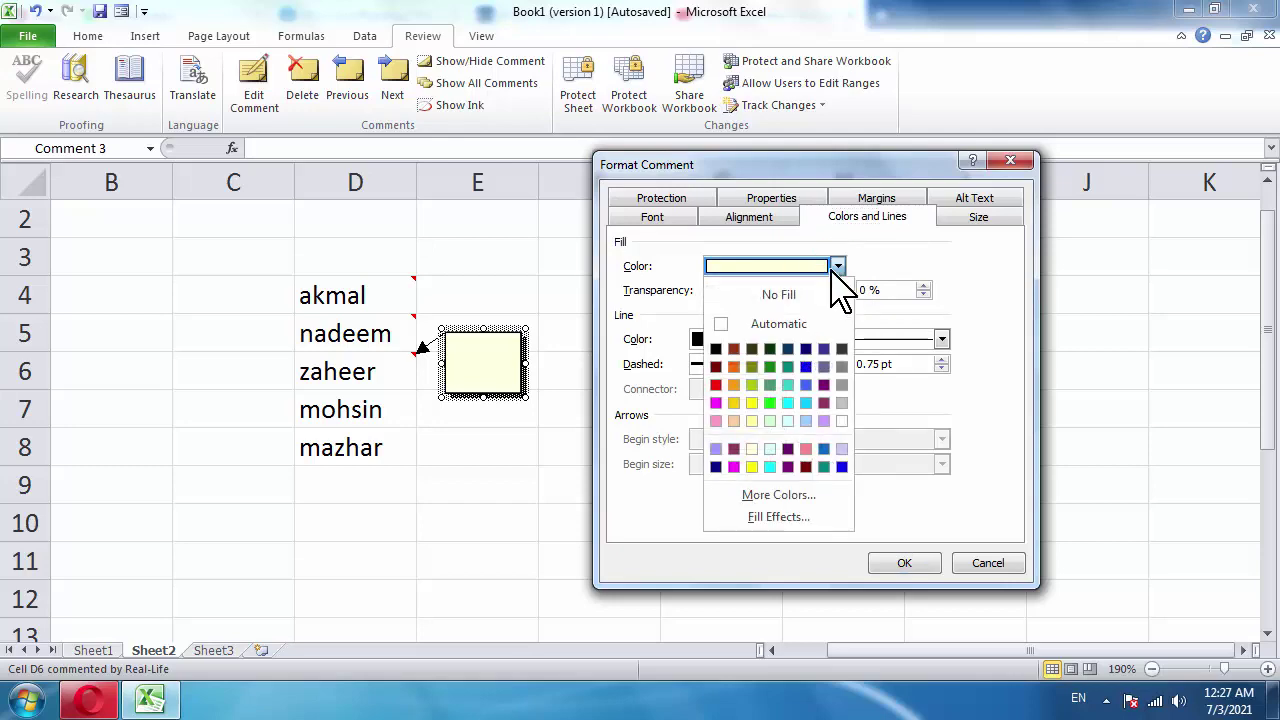
{"action": "left_click", "coordinate": [778, 516]}
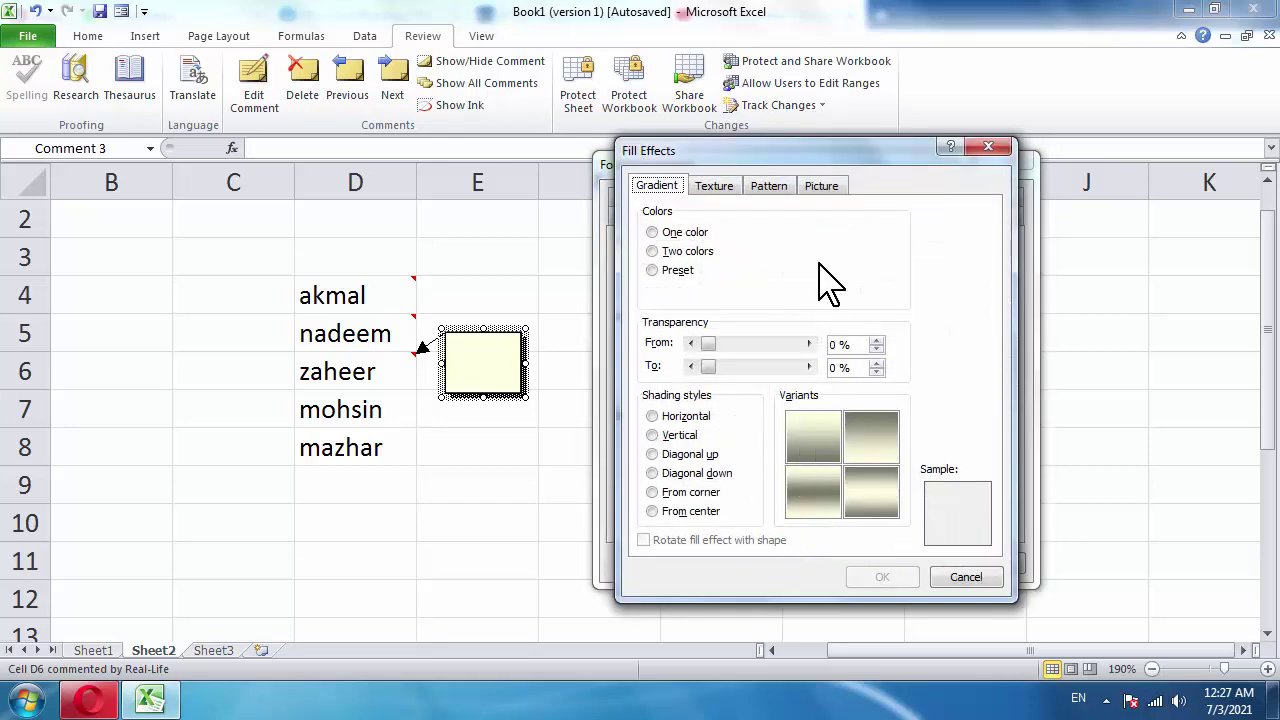
{"action": "left_click", "coordinate": [822, 188]}
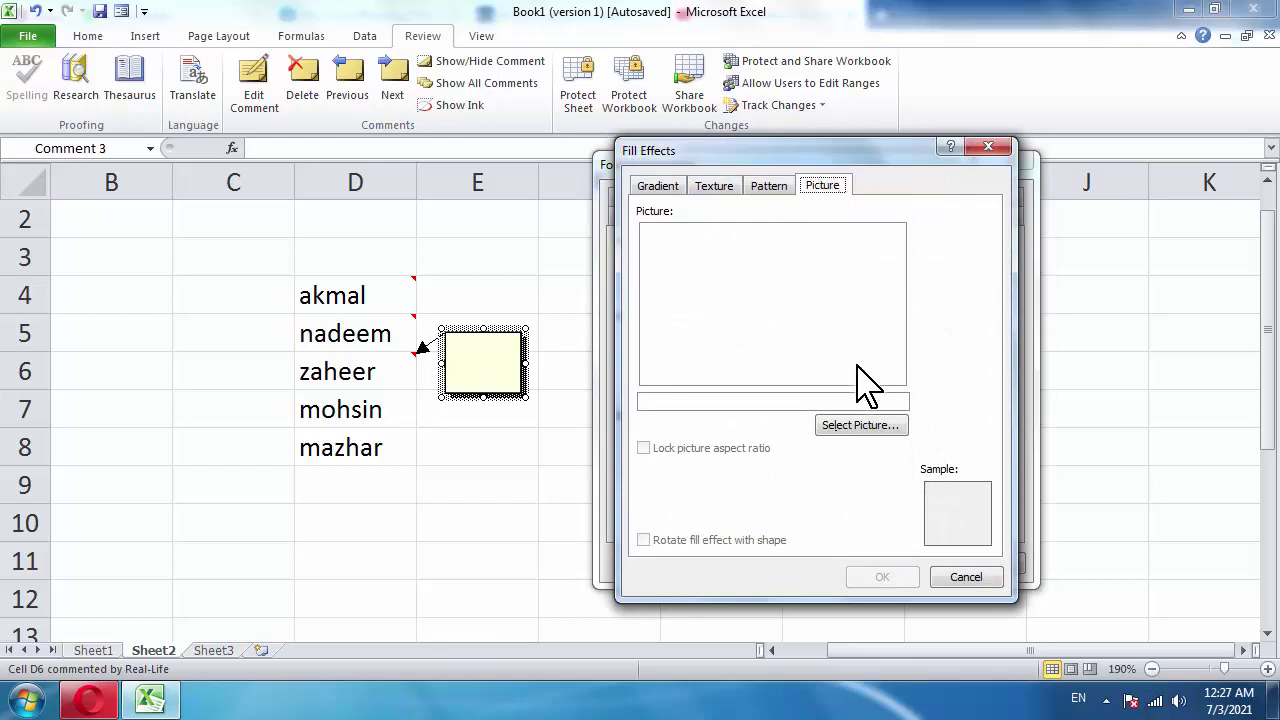
{"action": "left_click", "coordinate": [872, 429]}
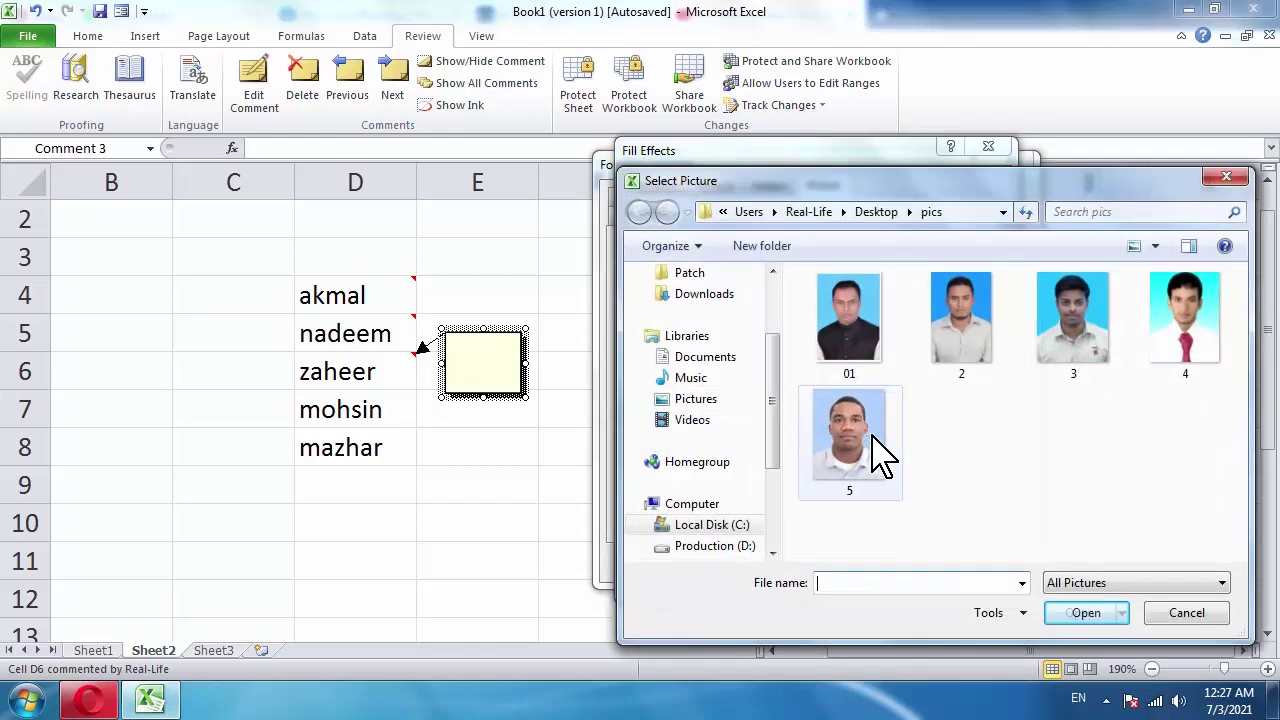
{"action": "left_click", "coordinate": [1087, 332]}
{"action": "left_click", "coordinate": [1078, 614]}
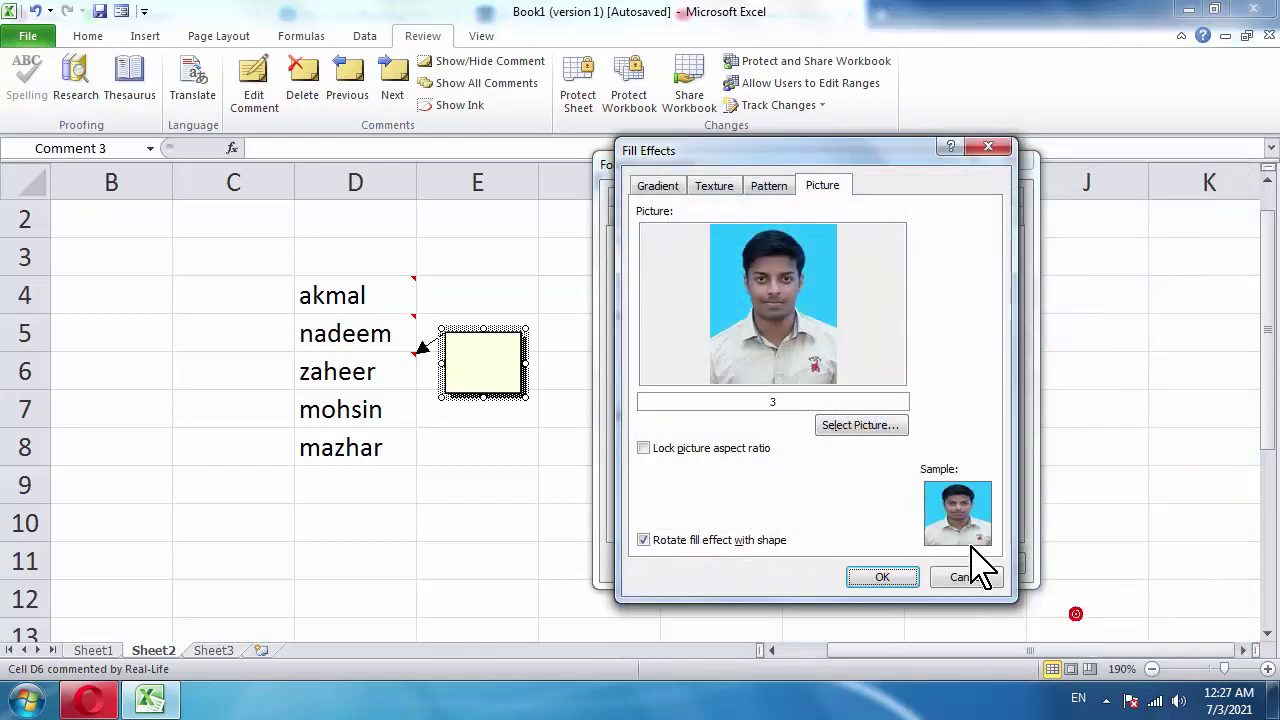
{"action": "left_click", "coordinate": [900, 578]}
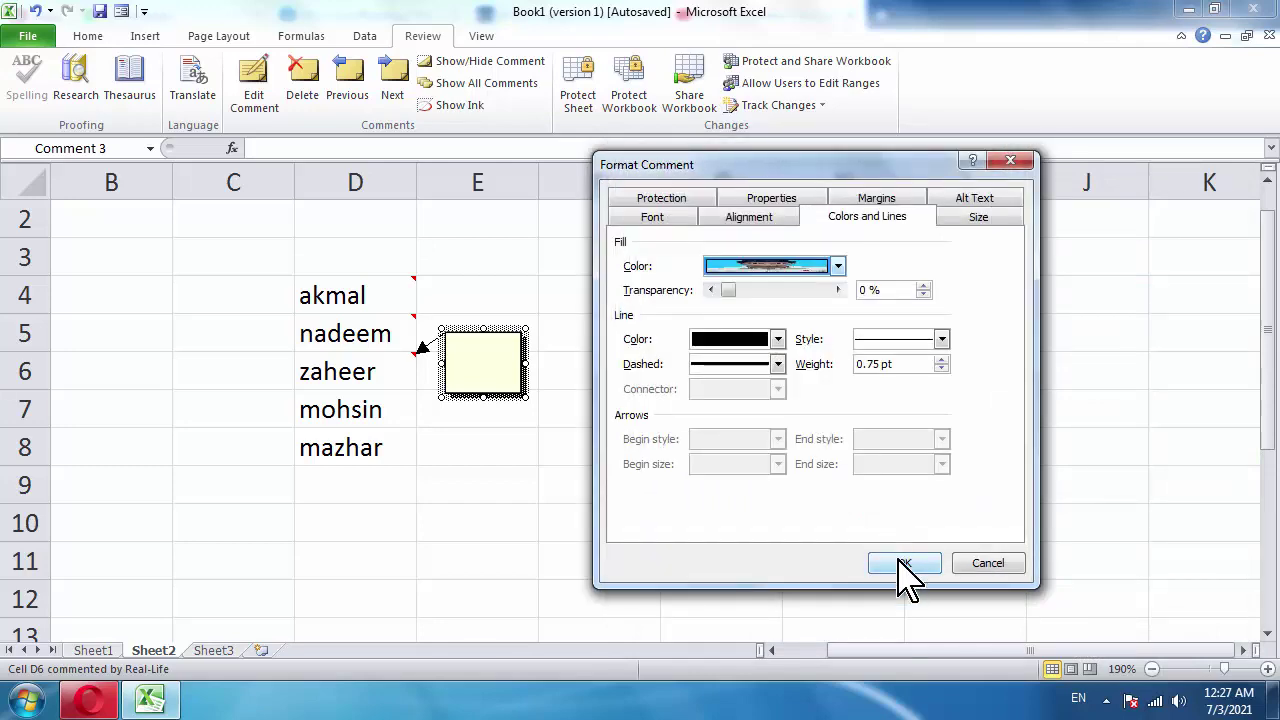
{"action": "left_click", "coordinate": [902, 563]}
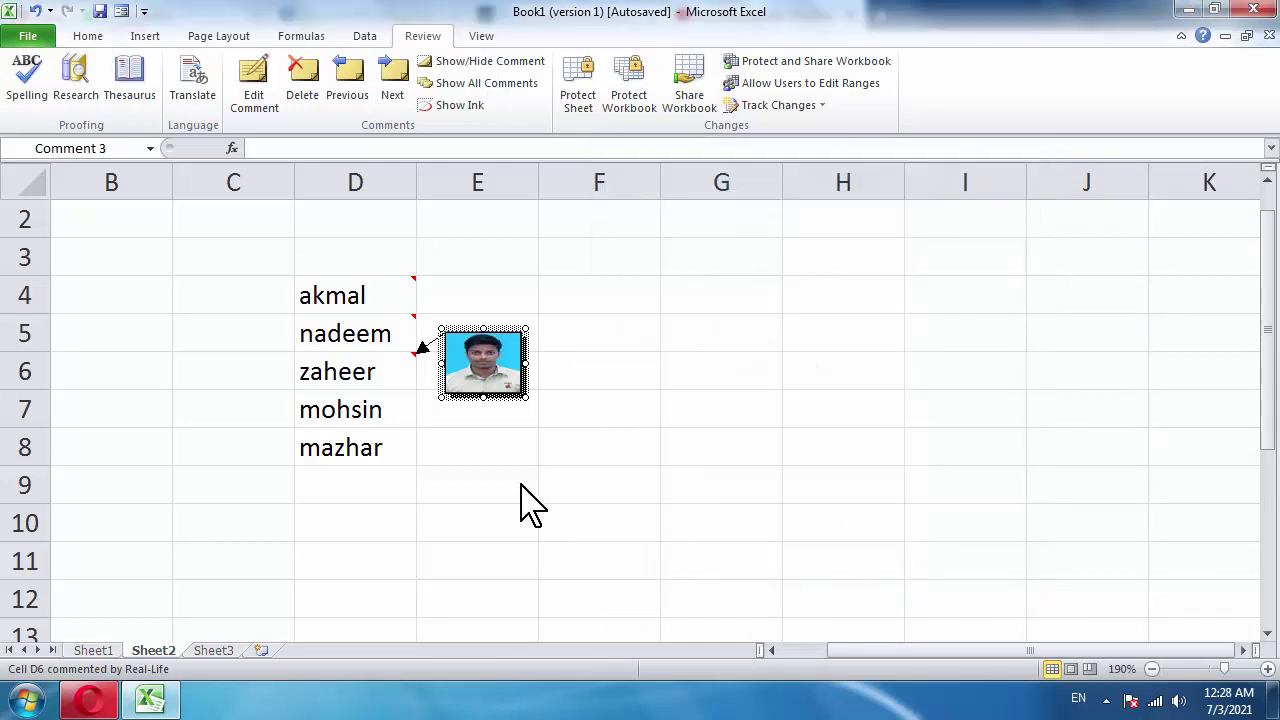
{"action": "left_click", "coordinate": [357, 413]}
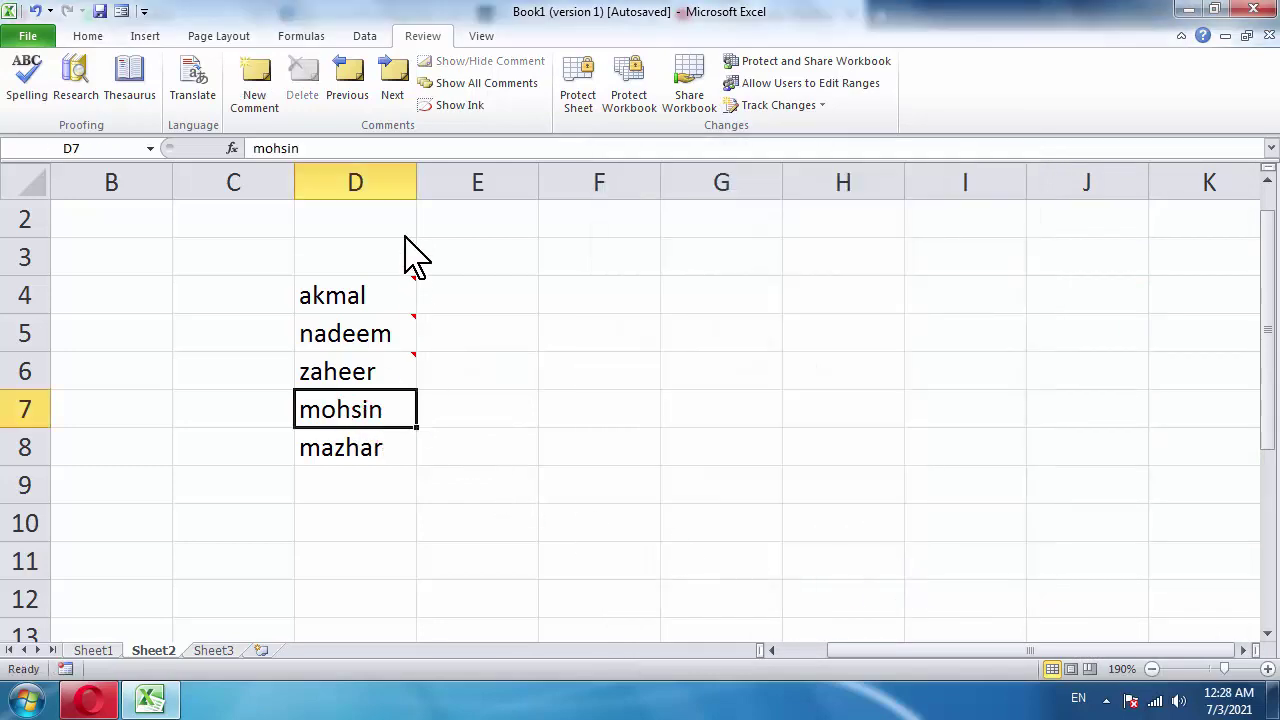
- Add an empty comment to mohsin's cell D7 and shrink its box to a small square
{"action": "left_click", "coordinate": [258, 90]}
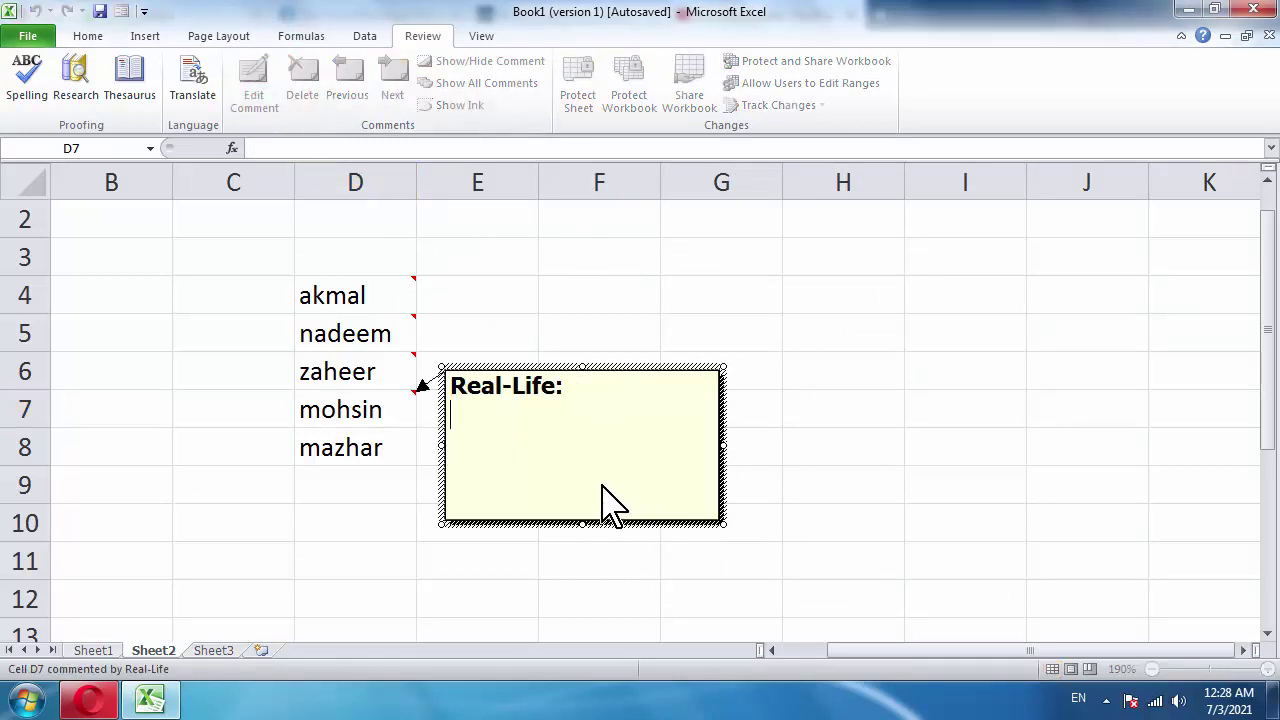
{"action": "key", "text": "BackSpace"}
{"action": "key", "text": "BackSpace"}
{"action": "key", "text": "BackSpace"}
{"action": "key", "text": "BackSpace"}
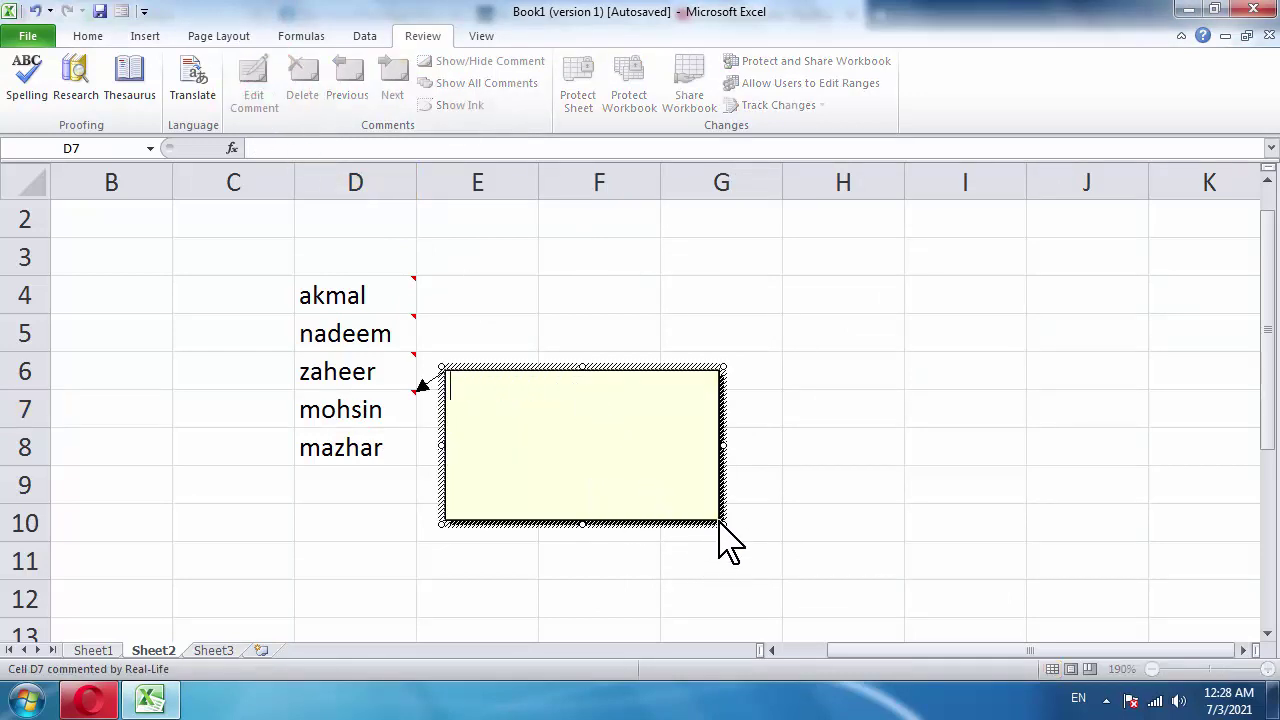
{"action": "left_click_drag", "start_coordinate": [722, 526], "coordinate": [497, 442]}
- Fill mohsin's D7 comment with photo 4 as a Fill Effects picture fill
{"action": "right_click", "coordinate": [494, 431]}
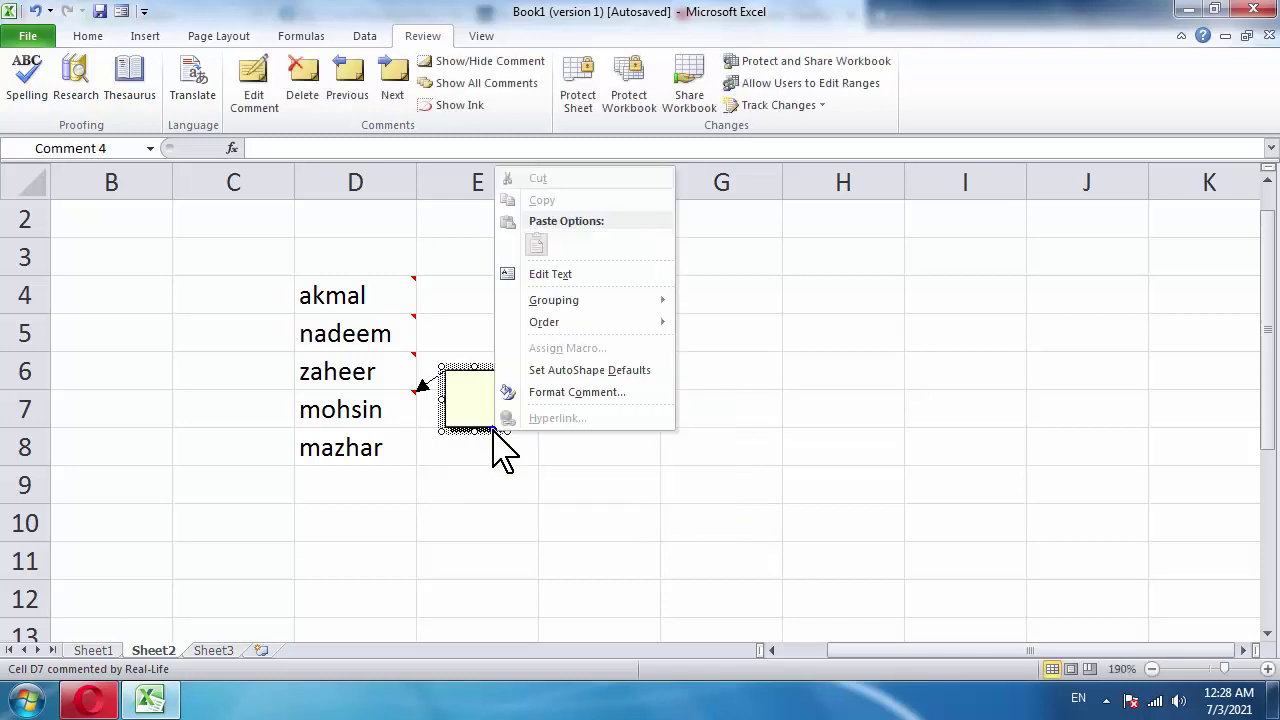
{"action": "left_click", "coordinate": [557, 394]}
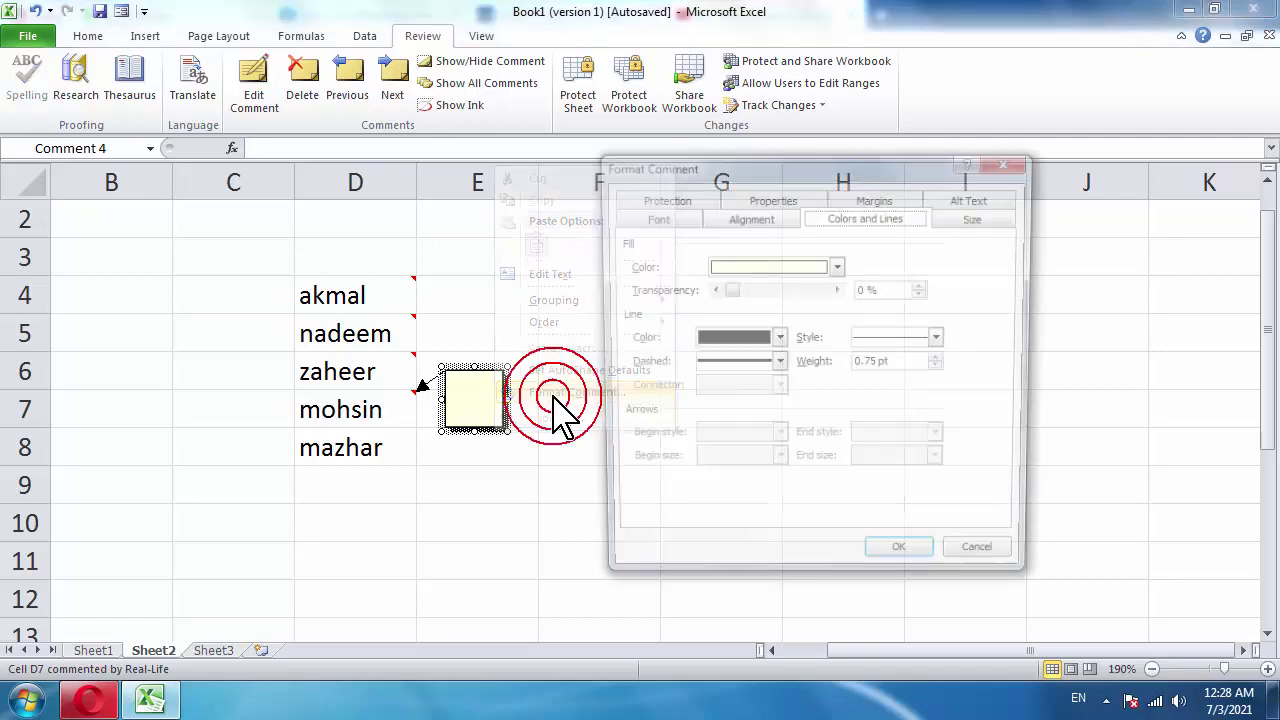
{"action": "left_click", "coordinate": [838, 266]}
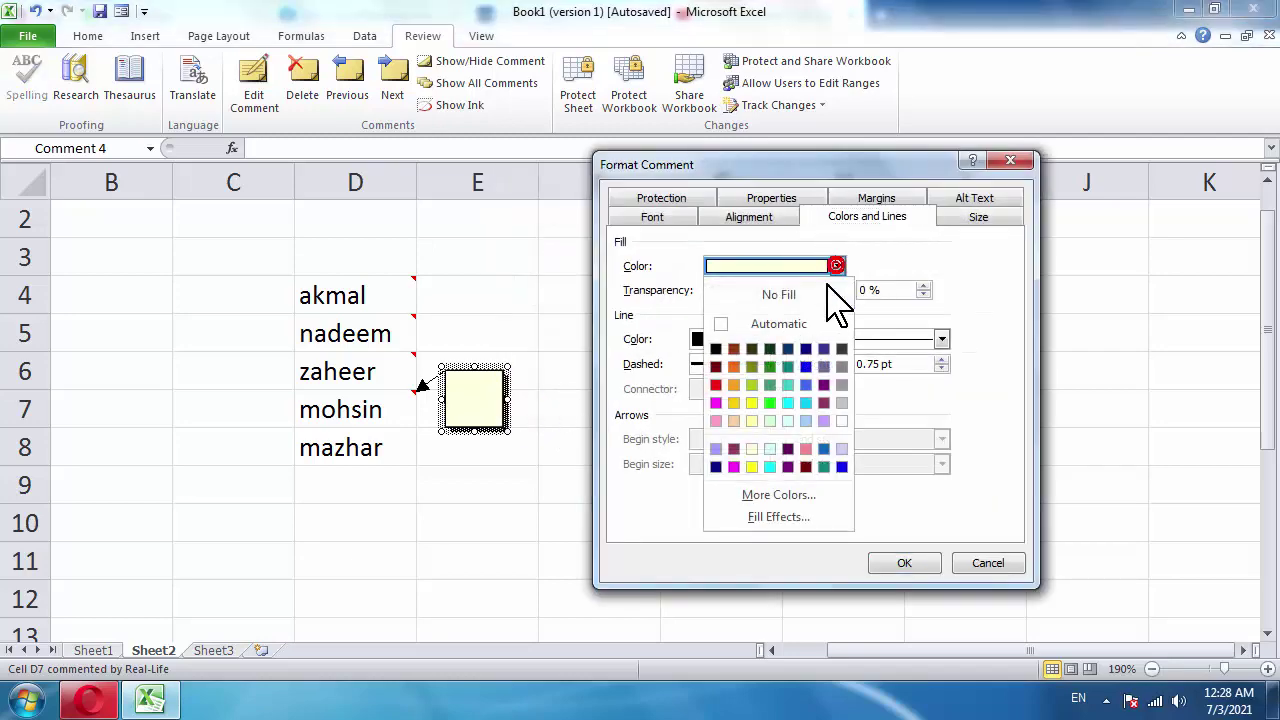
{"action": "left_click", "coordinate": [806, 528]}
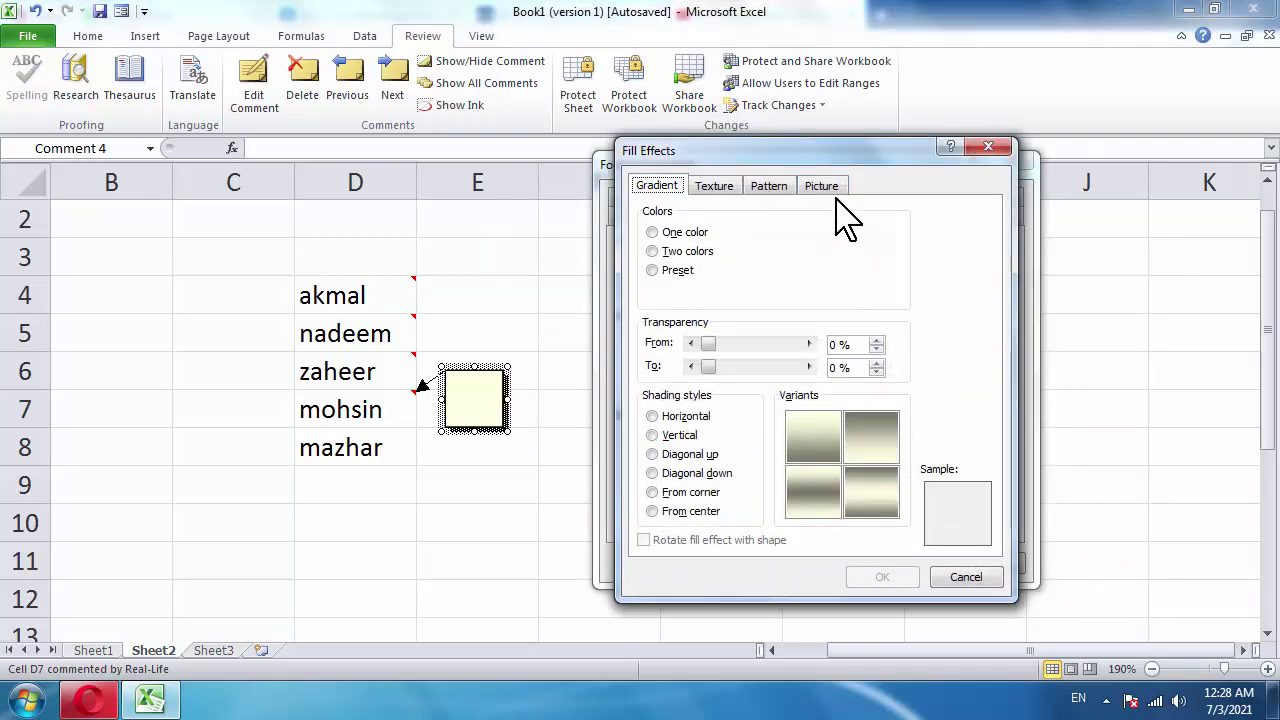
{"action": "left_click", "coordinate": [828, 188]}
{"action": "left_click", "coordinate": [860, 426]}
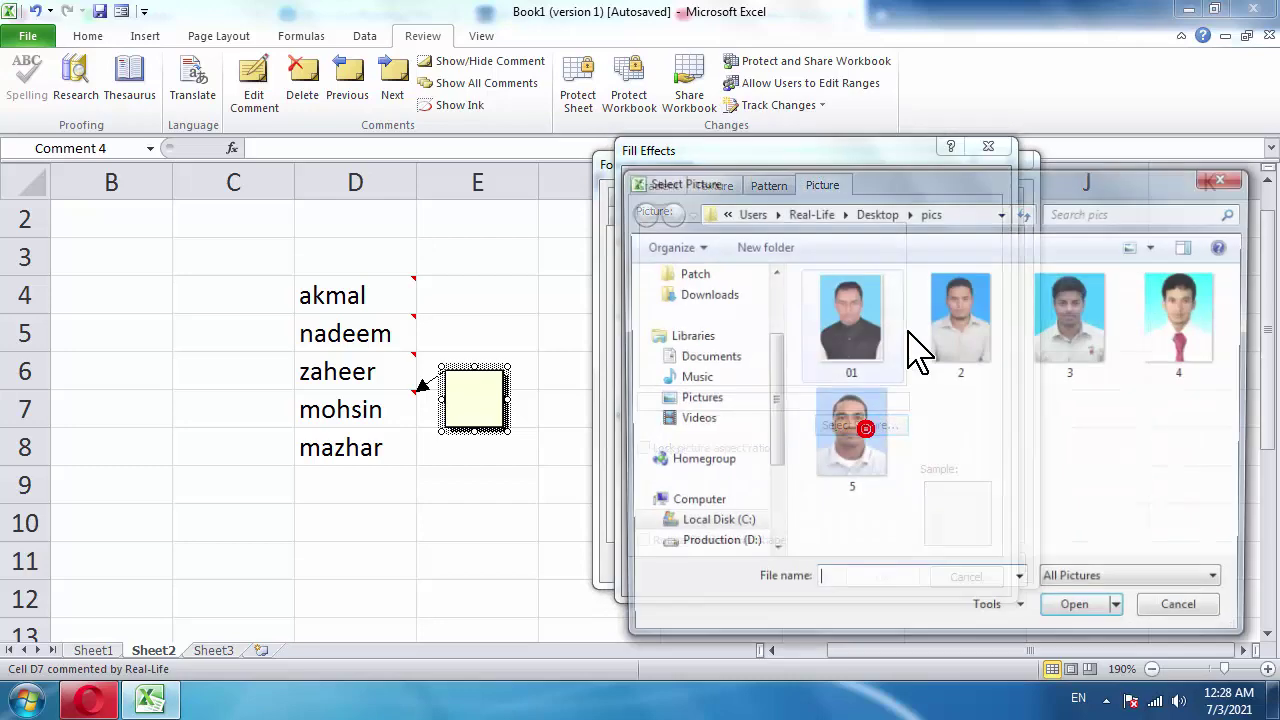
{"action": "left_click", "coordinate": [1182, 330]}
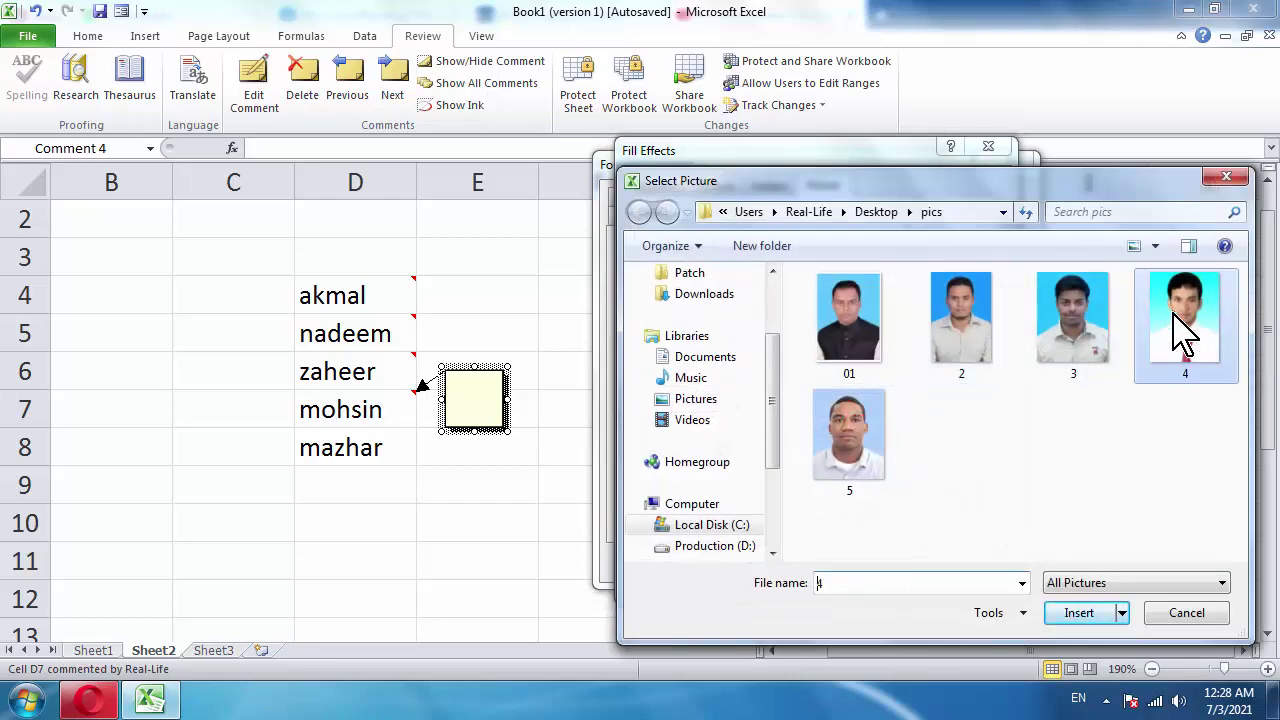
{"action": "left_click", "coordinate": [1090, 613]}
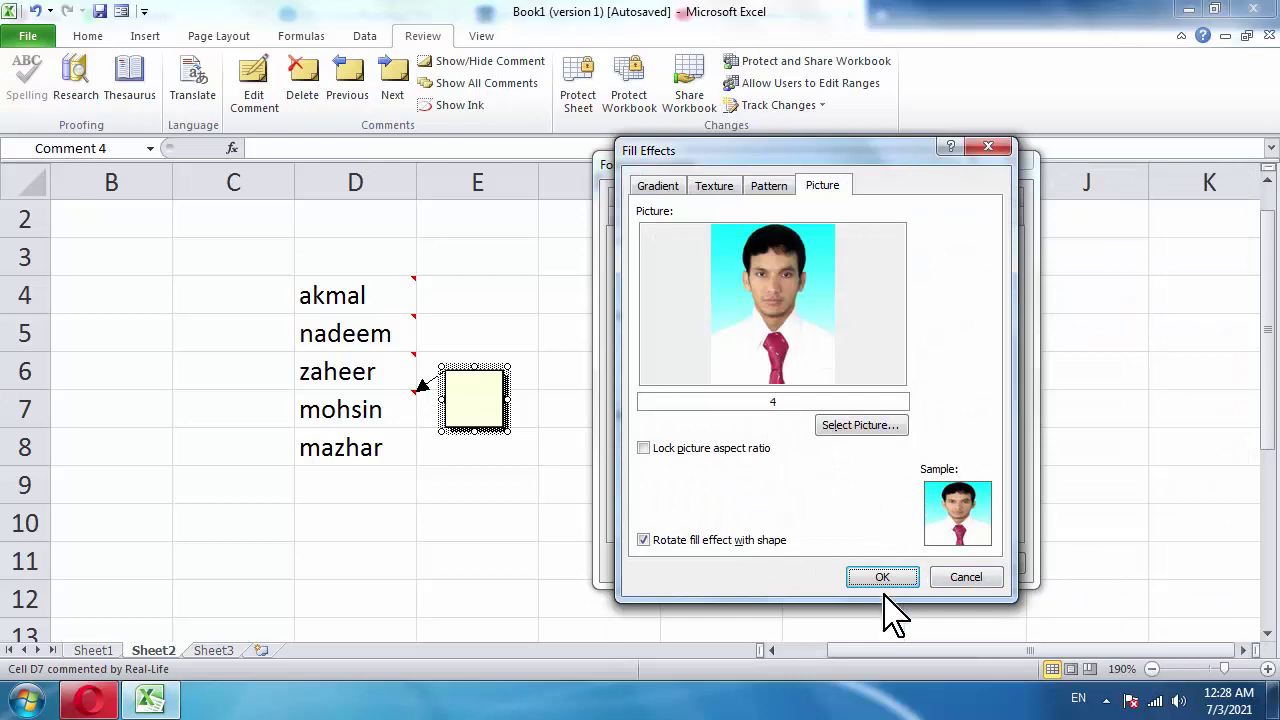
{"action": "left_click", "coordinate": [884, 578]}
{"action": "left_click", "coordinate": [920, 562]}
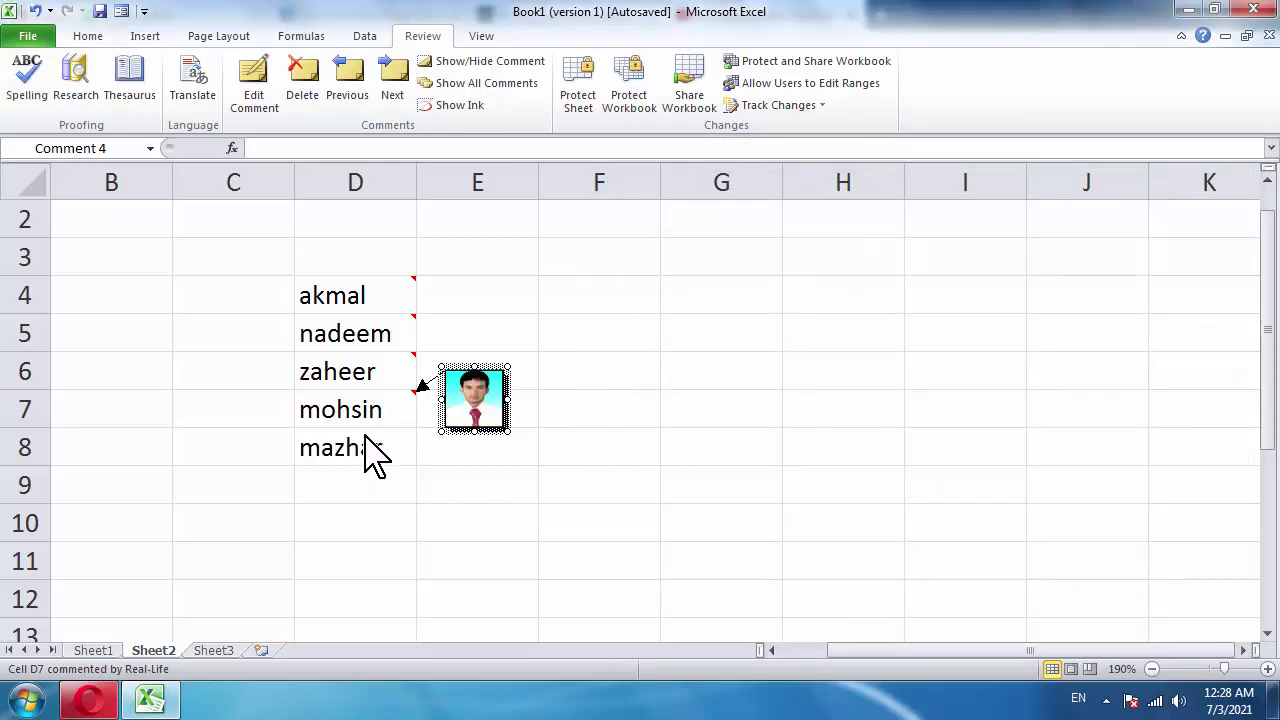
{"action": "left_click", "coordinate": [366, 445]}
- Insert a comment on mazhar's cell D8 and clear out its author text
{"action": "right_click", "coordinate": [375, 460]}
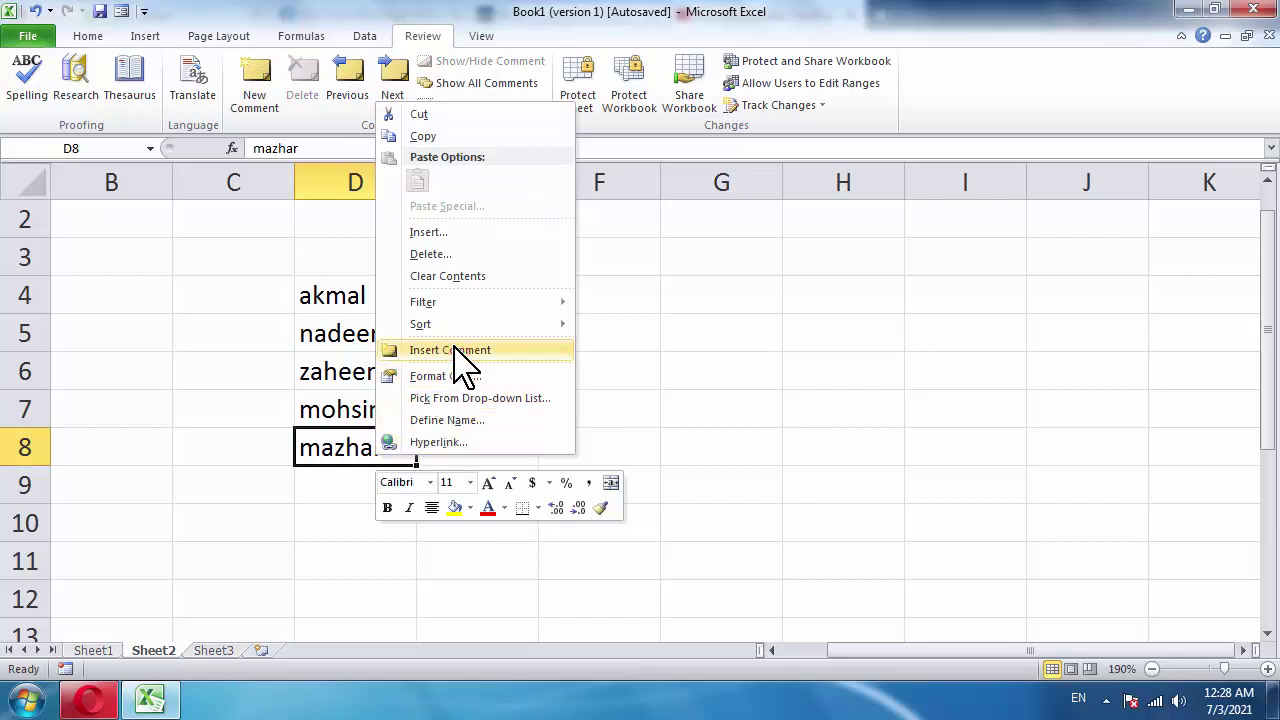
{"action": "left_click", "coordinate": [450, 350]}
{"action": "left_click", "coordinate": [406, 452]}
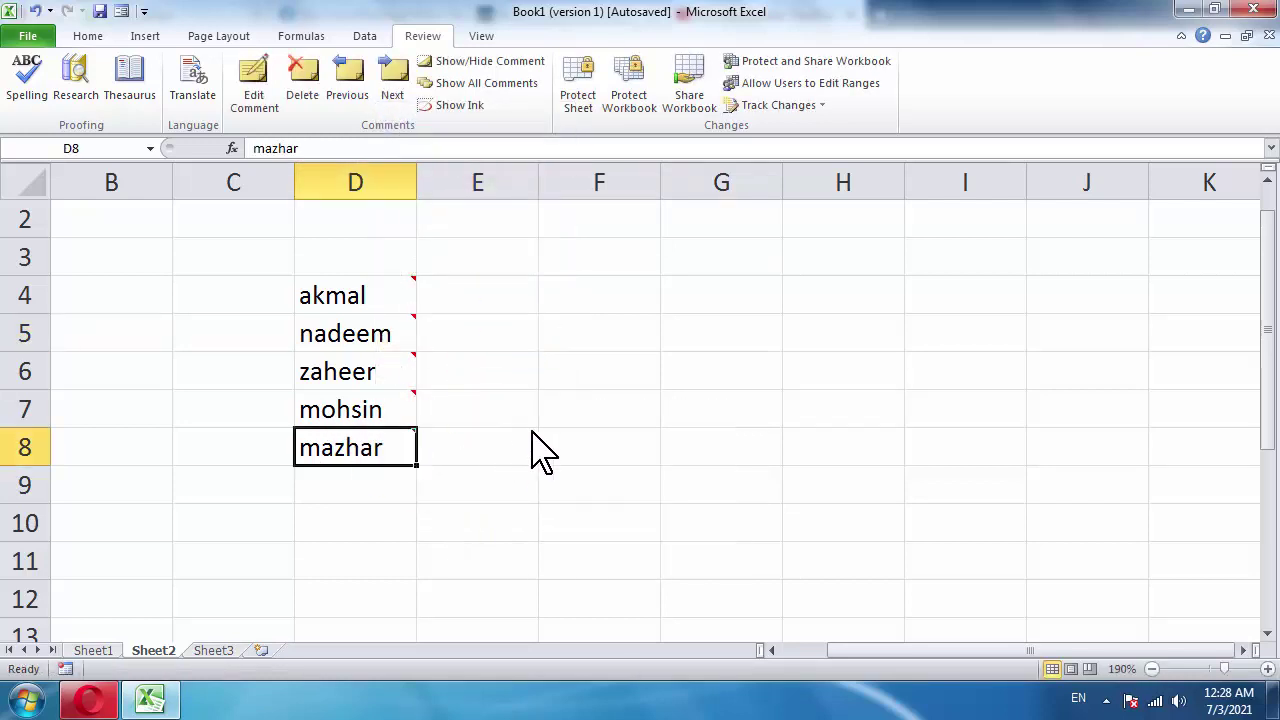
{"action": "left_click", "coordinate": [368, 492]}
{"action": "left_click", "coordinate": [410, 445]}
{"action": "left_click", "coordinate": [376, 565]}
{"action": "left_click", "coordinate": [206, 445]}
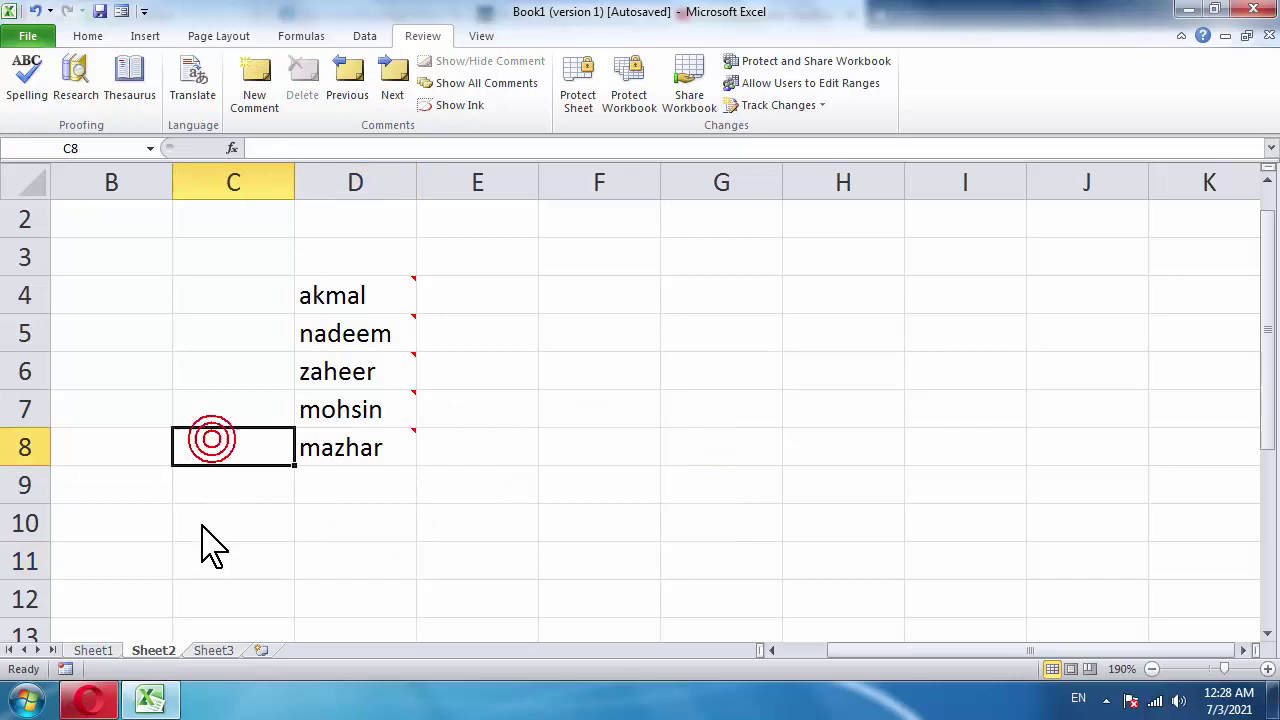
{"action": "left_click", "coordinate": [201, 524]}
{"action": "left_click", "coordinate": [478, 462]}
{"action": "left_click", "coordinate": [357, 466]}
{"action": "left_click", "coordinate": [374, 466]}
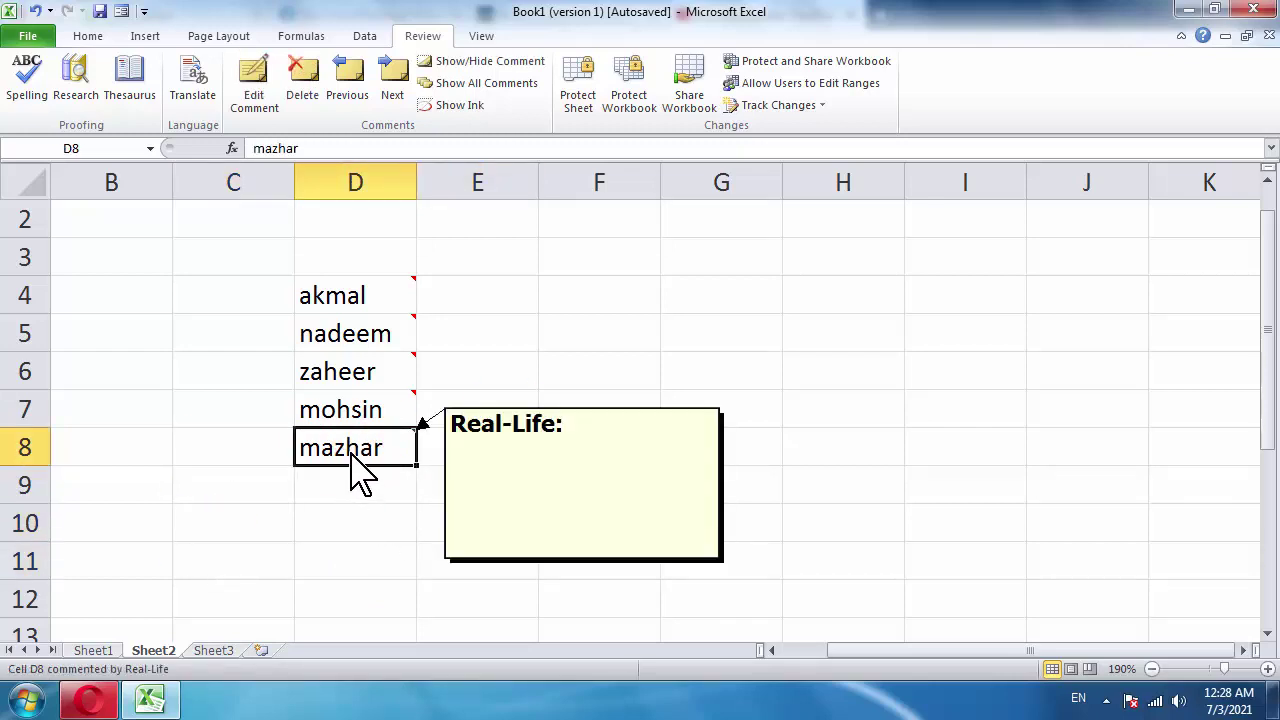
{"action": "left_click", "coordinate": [350, 452]}
{"action": "left_click", "coordinate": [393, 88]}
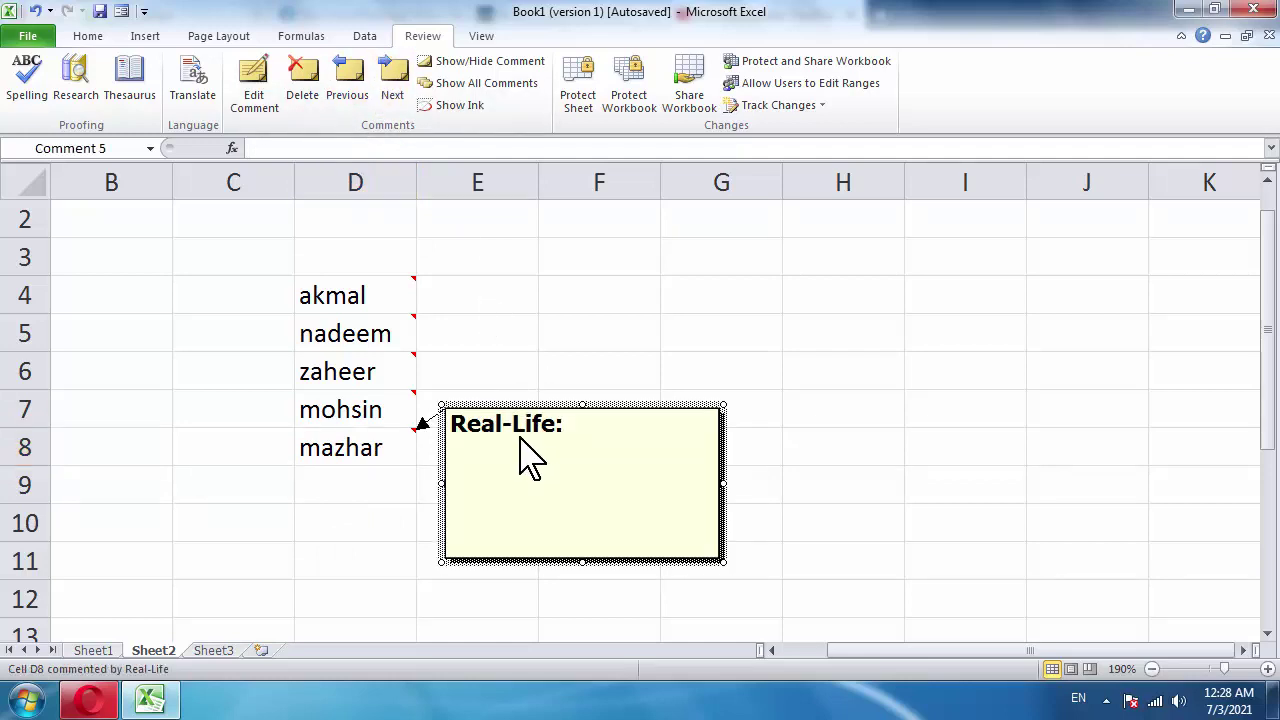
{"action": "left_click", "coordinate": [476, 502]}
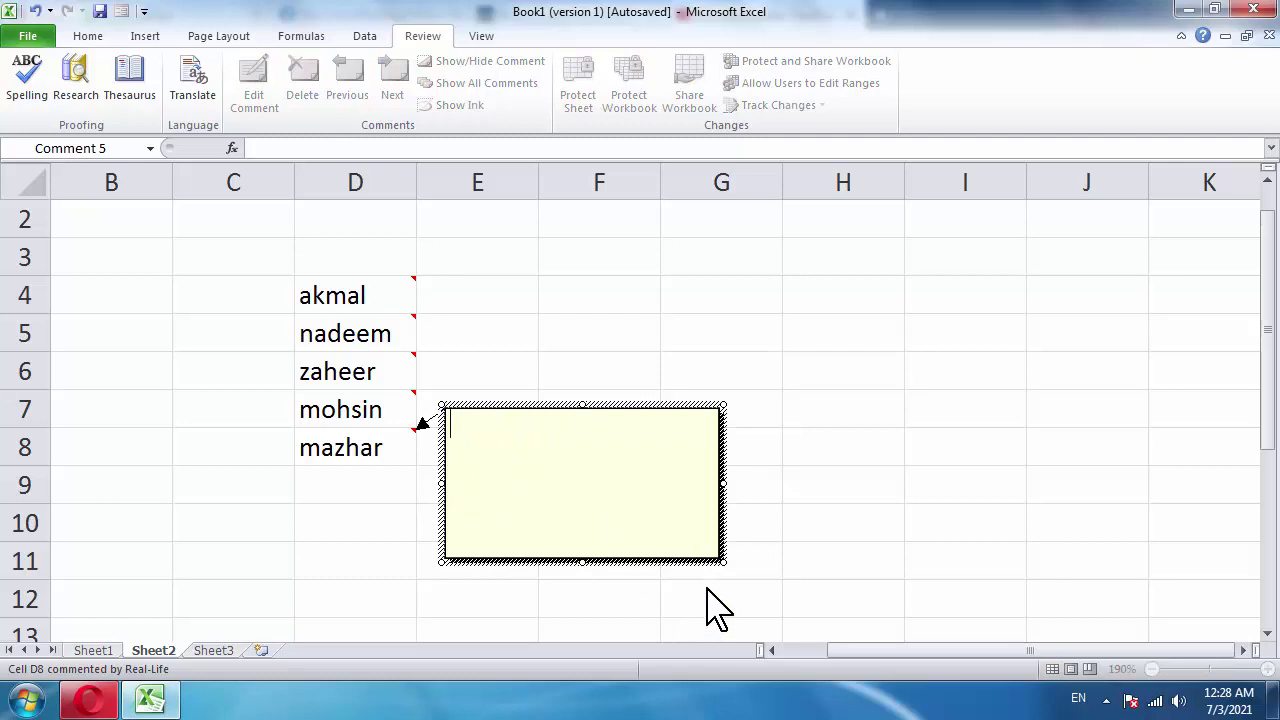
- Shrink mazhar's D8 comment box down to a small size
{"action": "left_click_drag", "start_coordinate": [722, 563], "coordinate": [535, 464]}
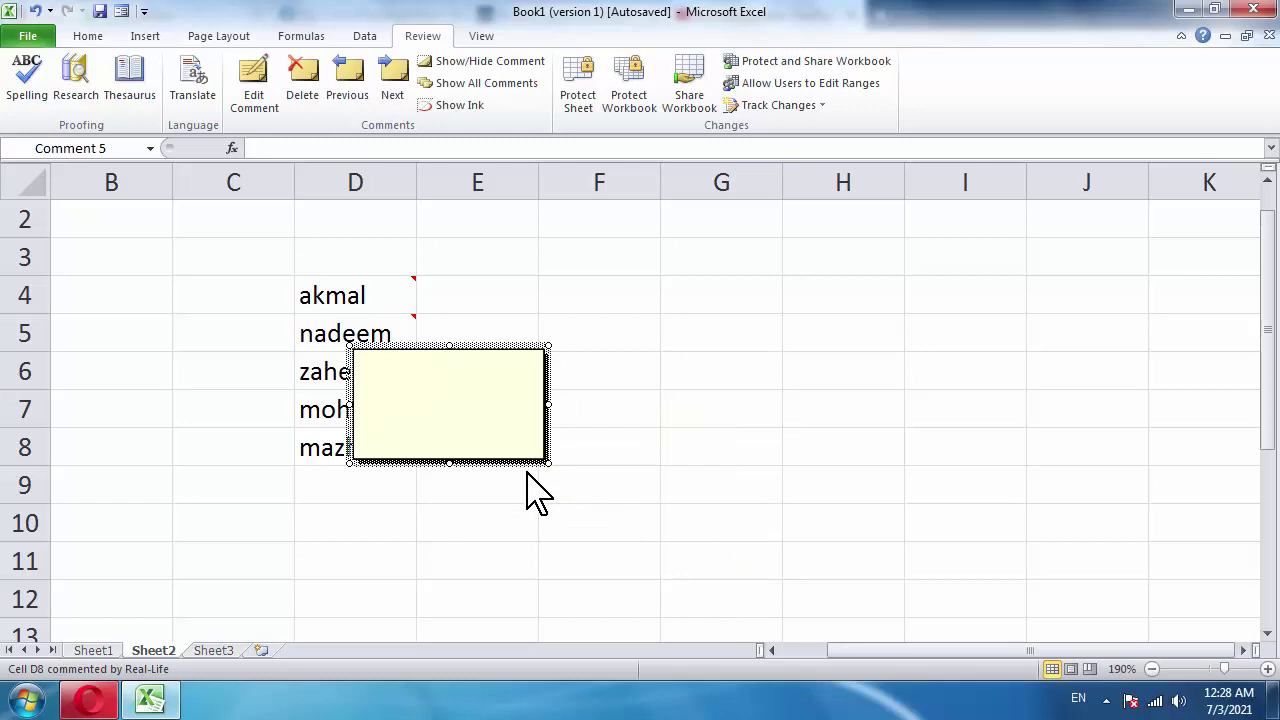
{"action": "key", "text": "Escape"}
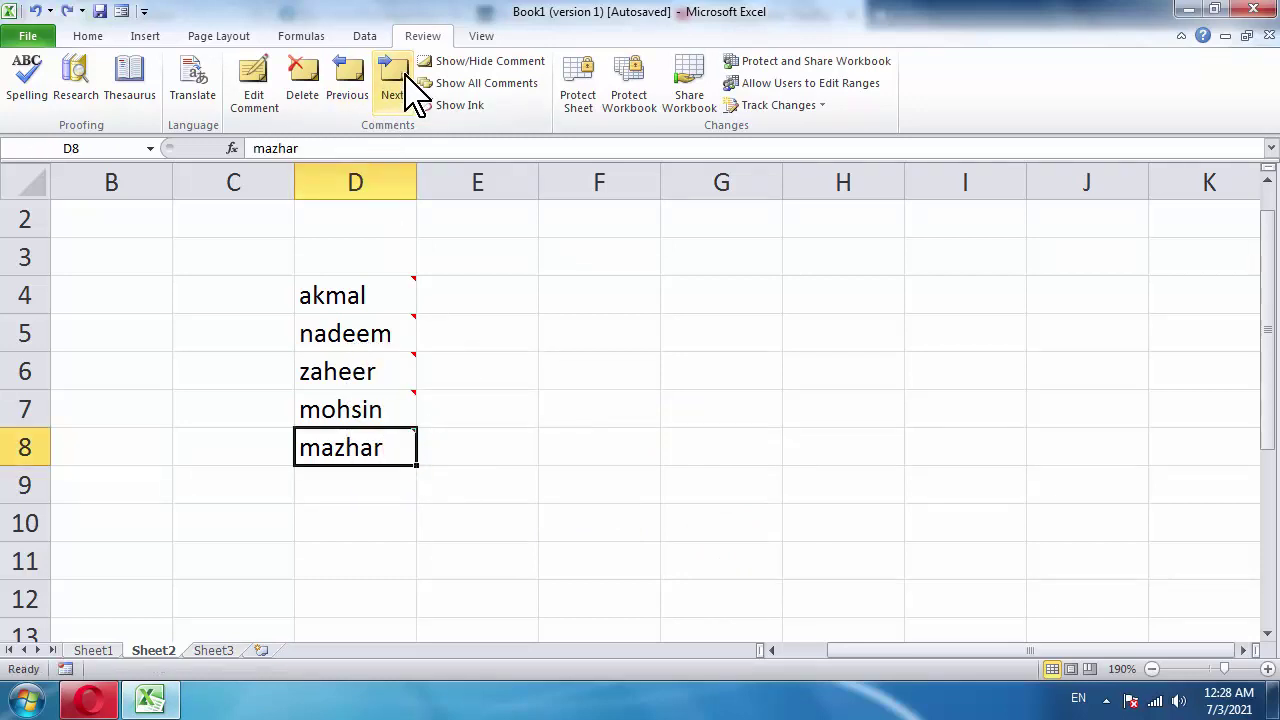
{"action": "left_click", "coordinate": [406, 73]}
{"action": "mouse_move", "coordinate": [638, 523]}
{"action": "left_mouse_down"}
{"action": "mouse_move", "coordinate": [548, 473]}
{"action": "mouse_move", "coordinate": [530, 478]}
{"action": "left_mouse_up"}
- Fill mazhar's D8 comment with photo 5 as its picture fill
{"action": "right_click", "coordinate": [505, 478]}
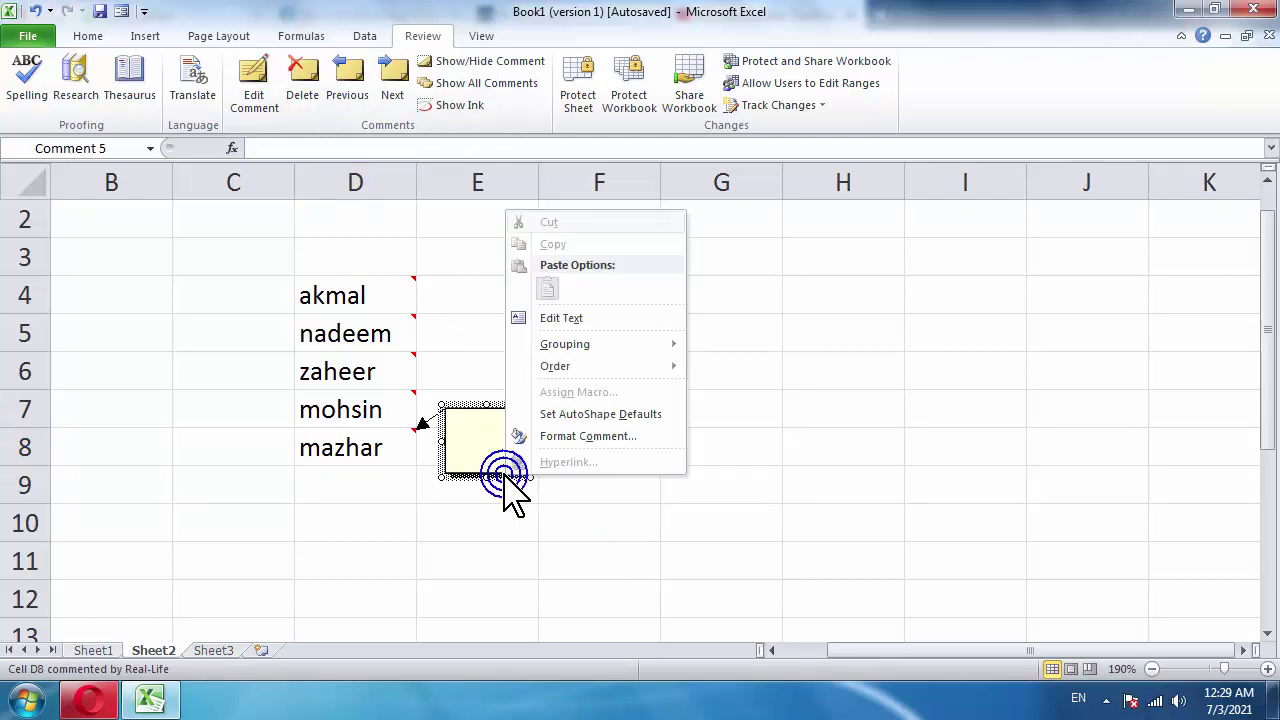
{"action": "left_click", "coordinate": [560, 436]}
{"action": "left_click", "coordinate": [837, 266]}
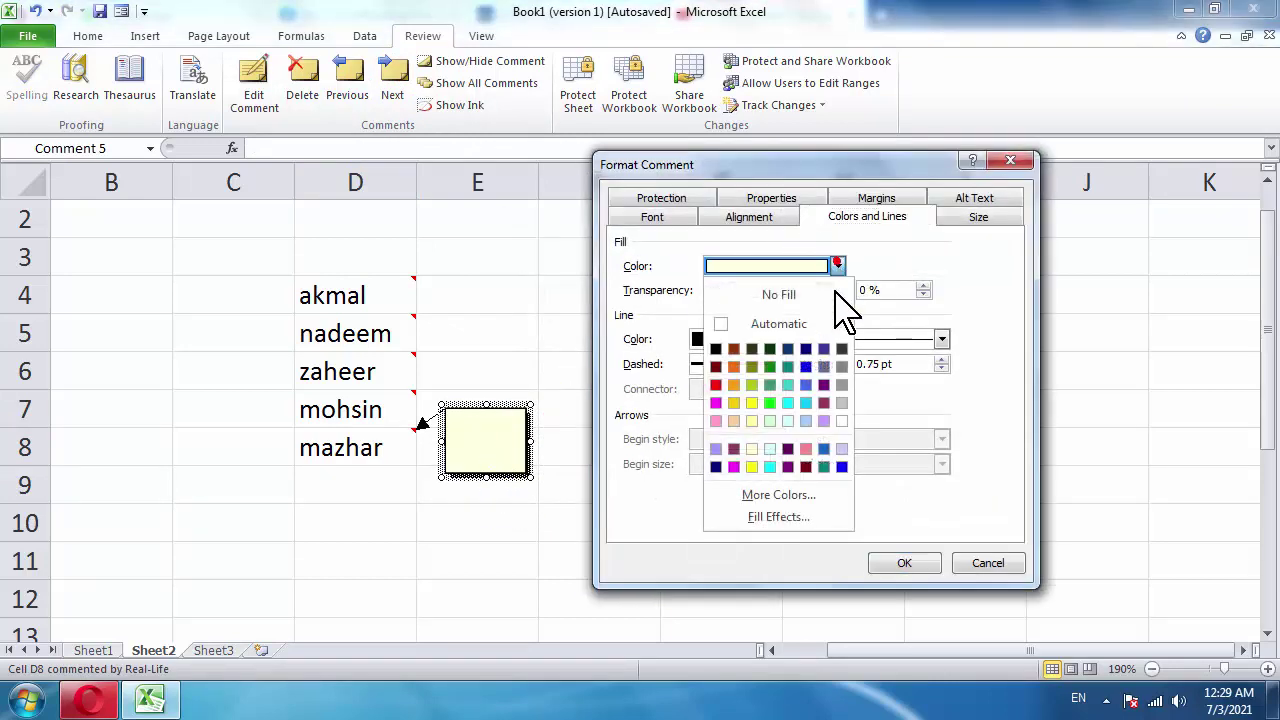
{"action": "left_click", "coordinate": [829, 512]}
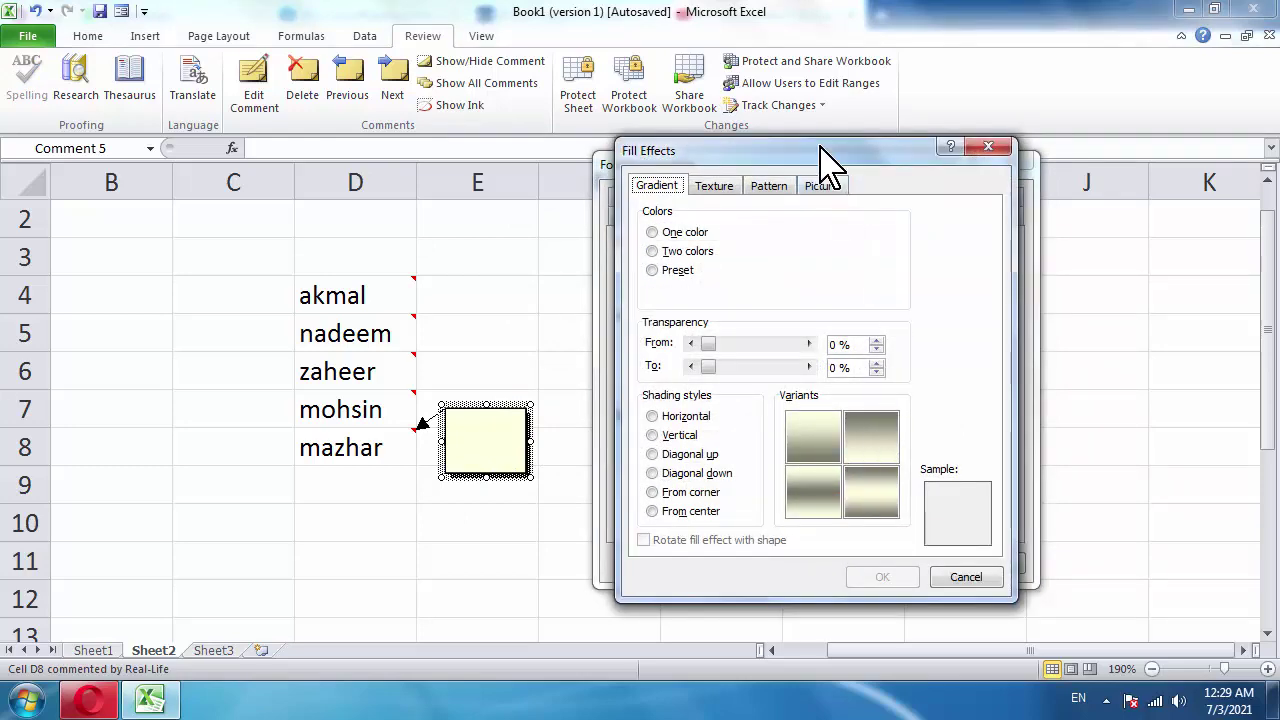
{"action": "left_click", "coordinate": [822, 185]}
{"action": "left_click", "coordinate": [855, 432]}
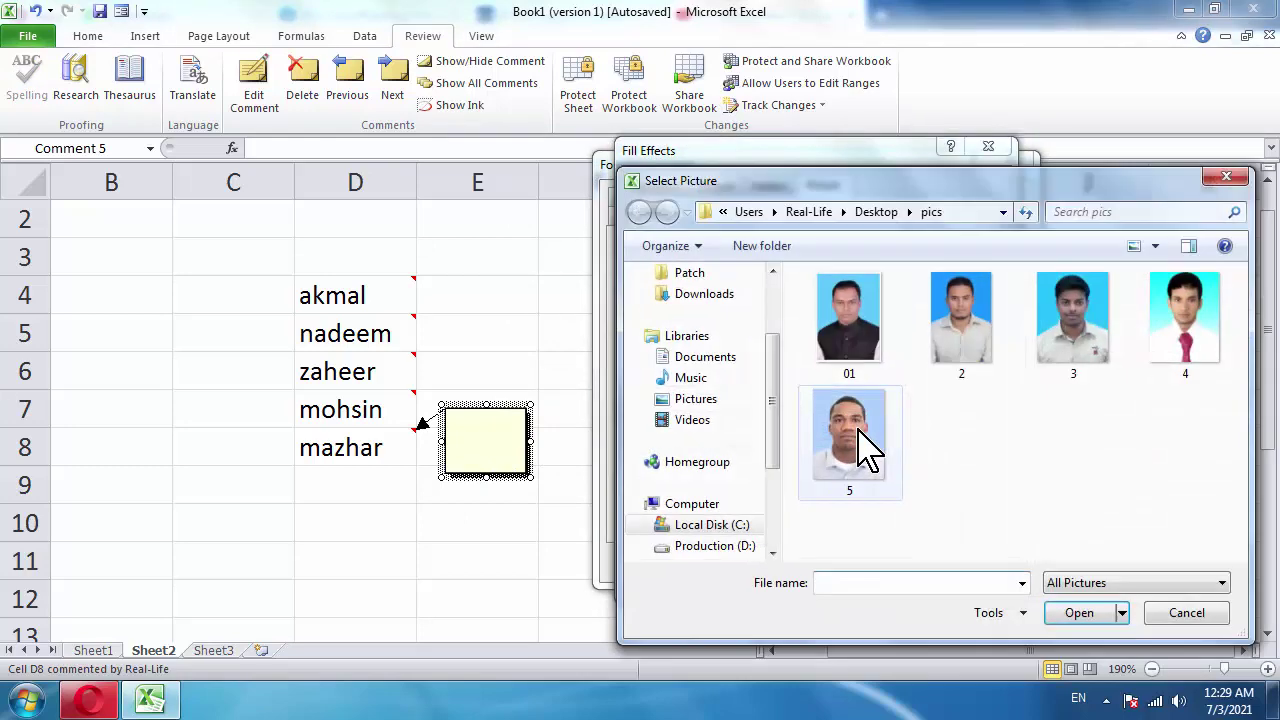
{"action": "left_click", "coordinate": [861, 482]}
{"action": "left_click", "coordinate": [1079, 613]}
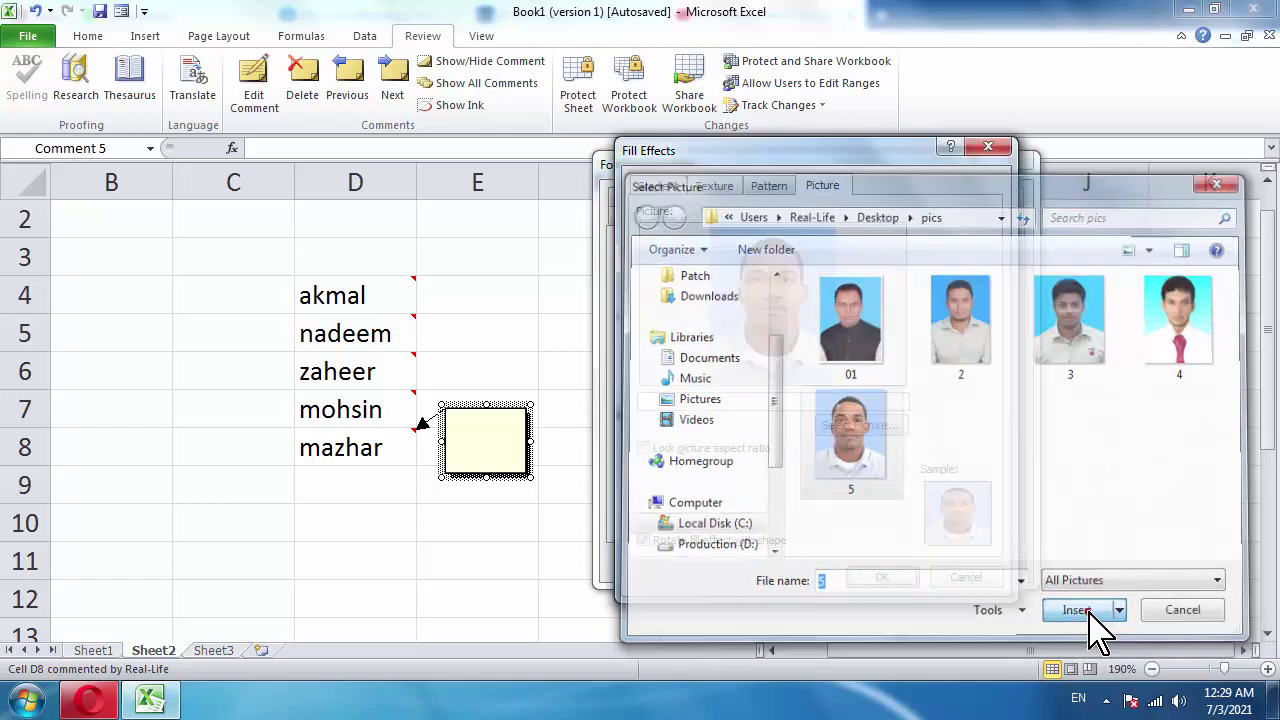
{"action": "left_click", "coordinate": [903, 572]}
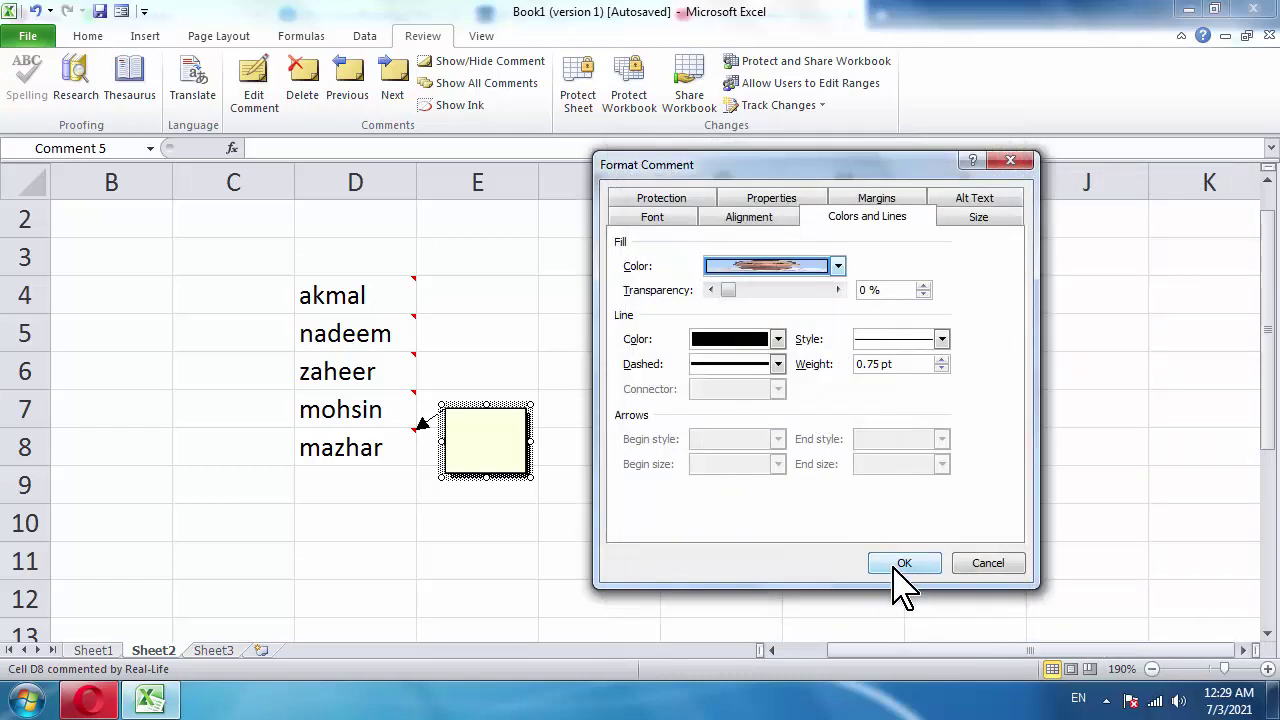
{"action": "left_click", "coordinate": [892, 565]}
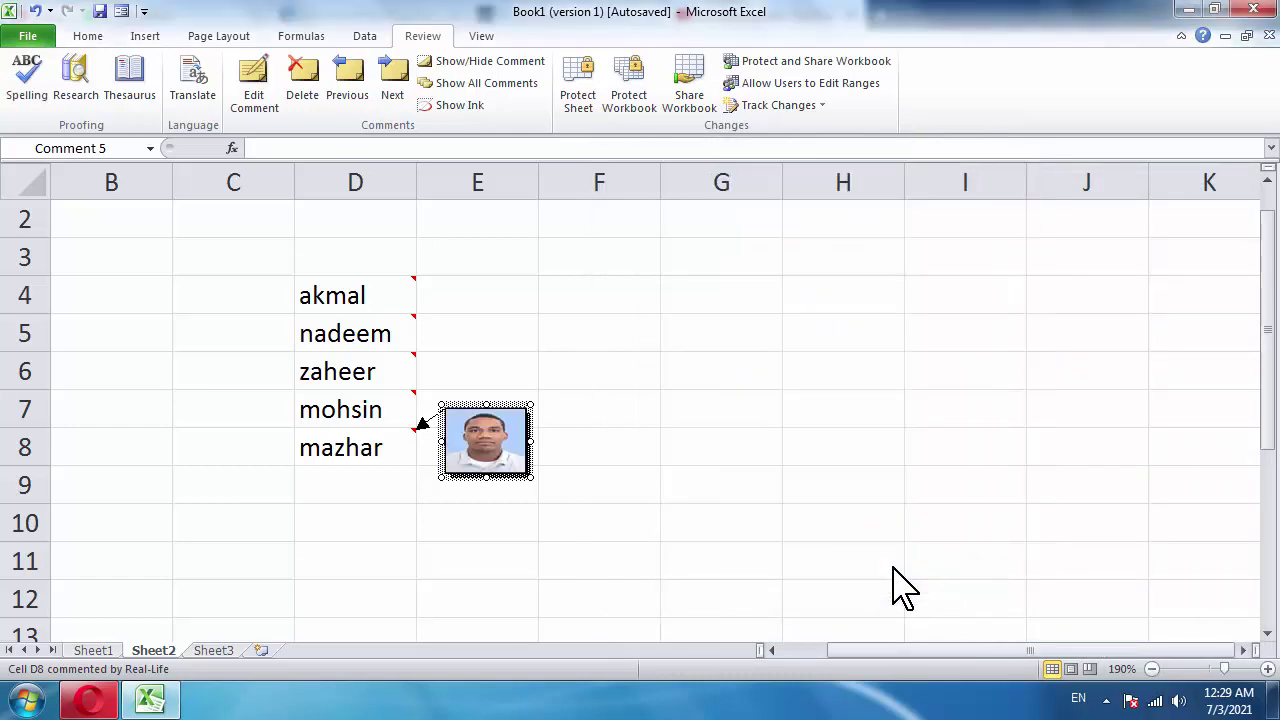
- Preview the photo comments on D4, D5 and D7, then reopen akmal's D4 comment for editing
{"action": "left_click", "coordinate": [810, 303]}
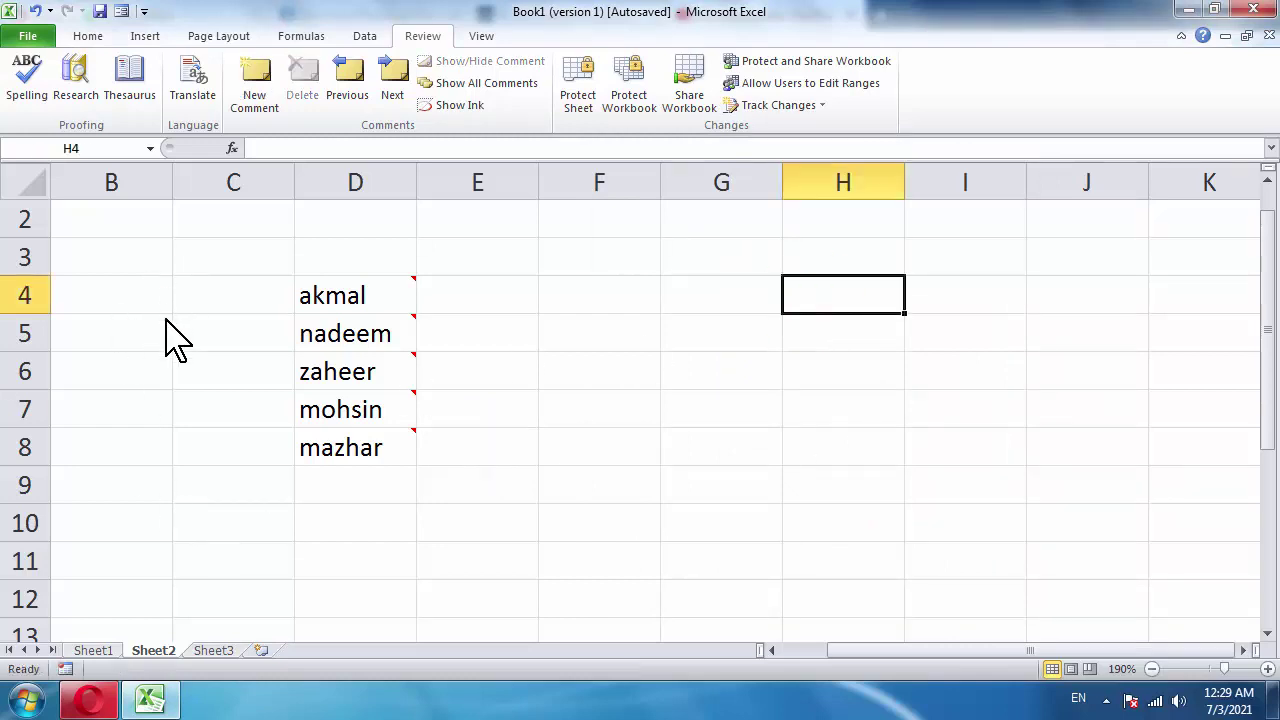
{"action": "left_click", "coordinate": [297, 247]}
{"action": "mouse_move", "coordinate": [351, 300]}
{"action": "mouse_move", "coordinate": [351, 322]}
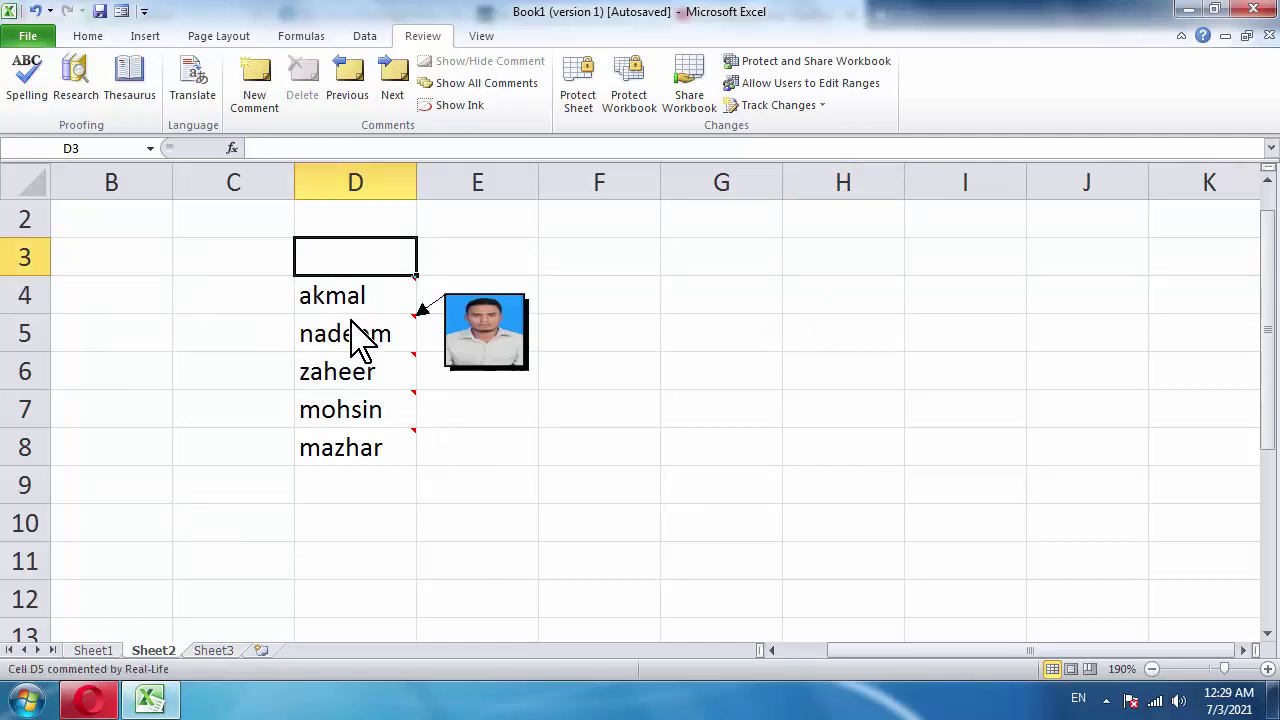
{"action": "mouse_move", "coordinate": [356, 407]}
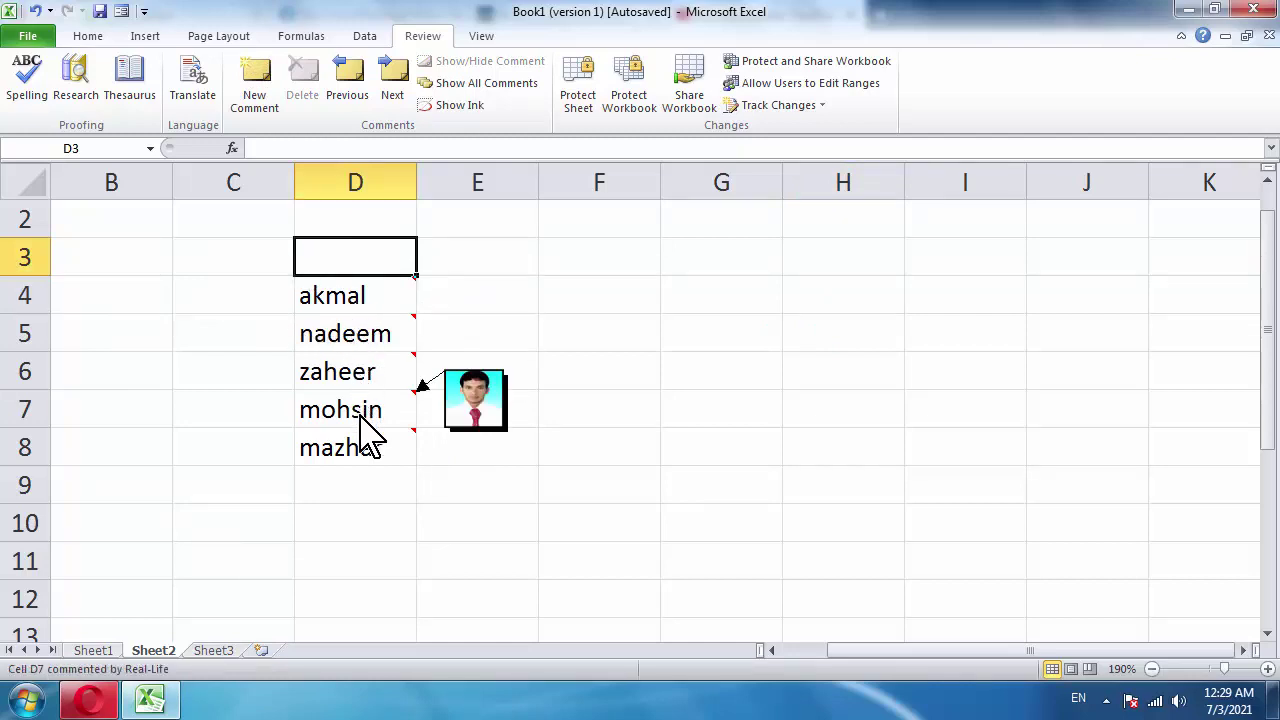
{"action": "key", "text": "Down"}
{"action": "key", "text": "shift+F2"}
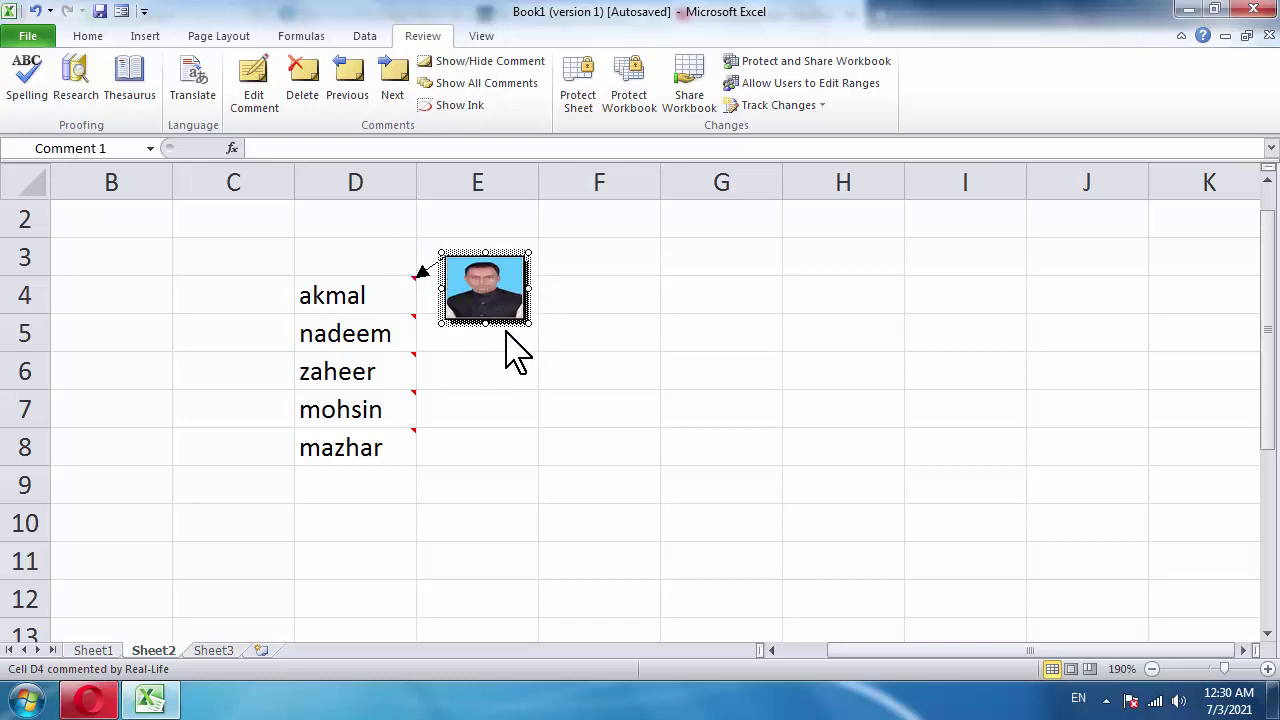
- Give akmal's comment a red, round-dotted, 4½ pt double-line border with slightly raised weight
{"action": "right_click", "coordinate": [506, 322]}
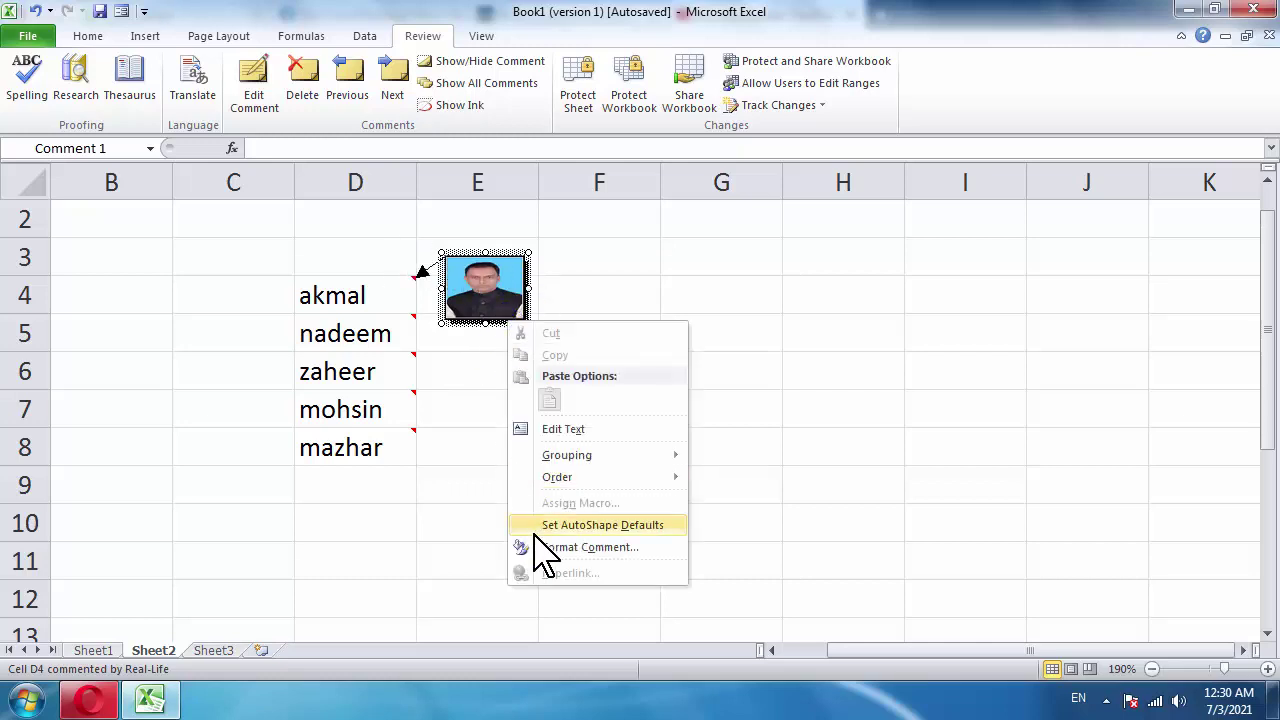
{"action": "left_click", "coordinate": [635, 547]}
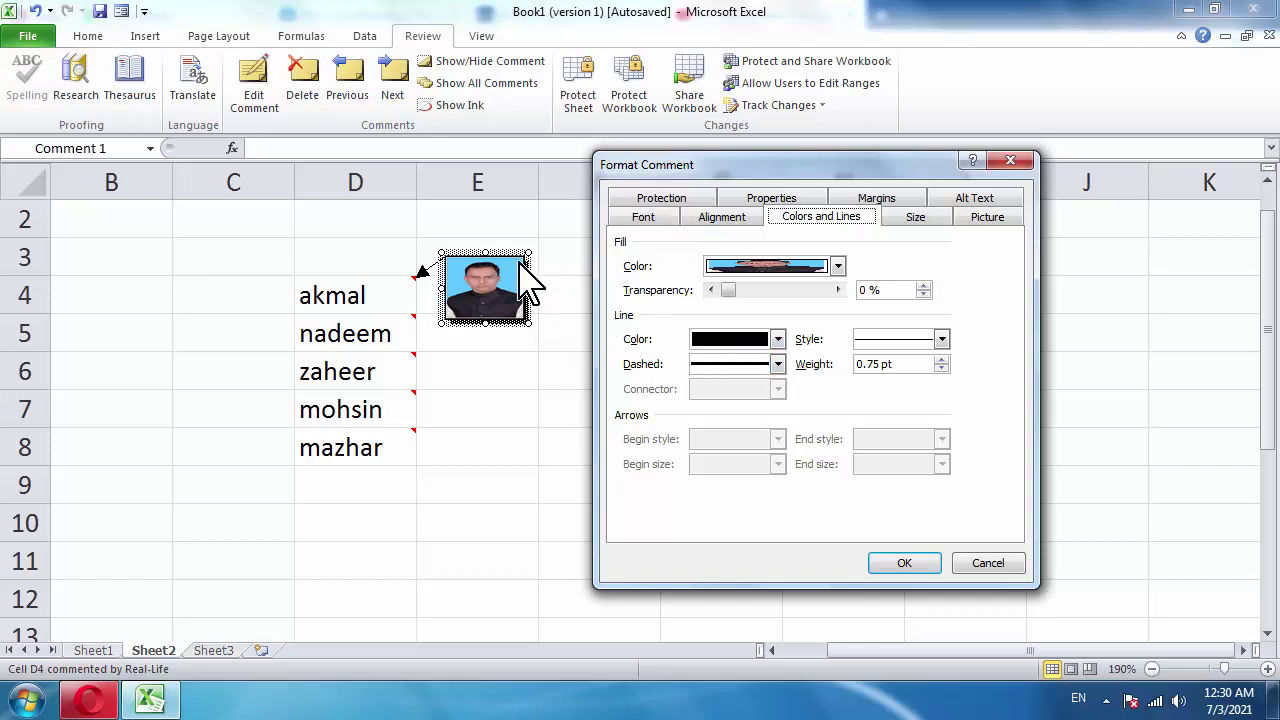
{"action": "left_click", "coordinate": [778, 339]}
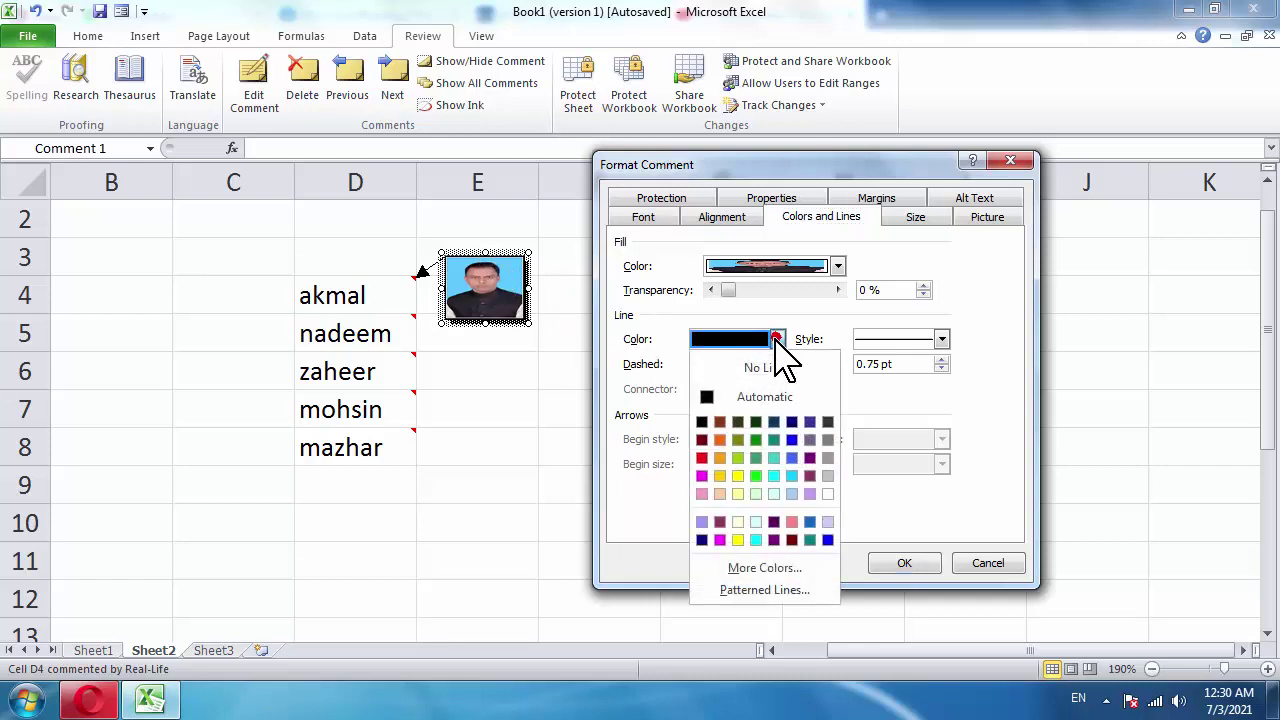
{"action": "left_click", "coordinate": [702, 458]}
{"action": "left_click", "coordinate": [778, 364]}
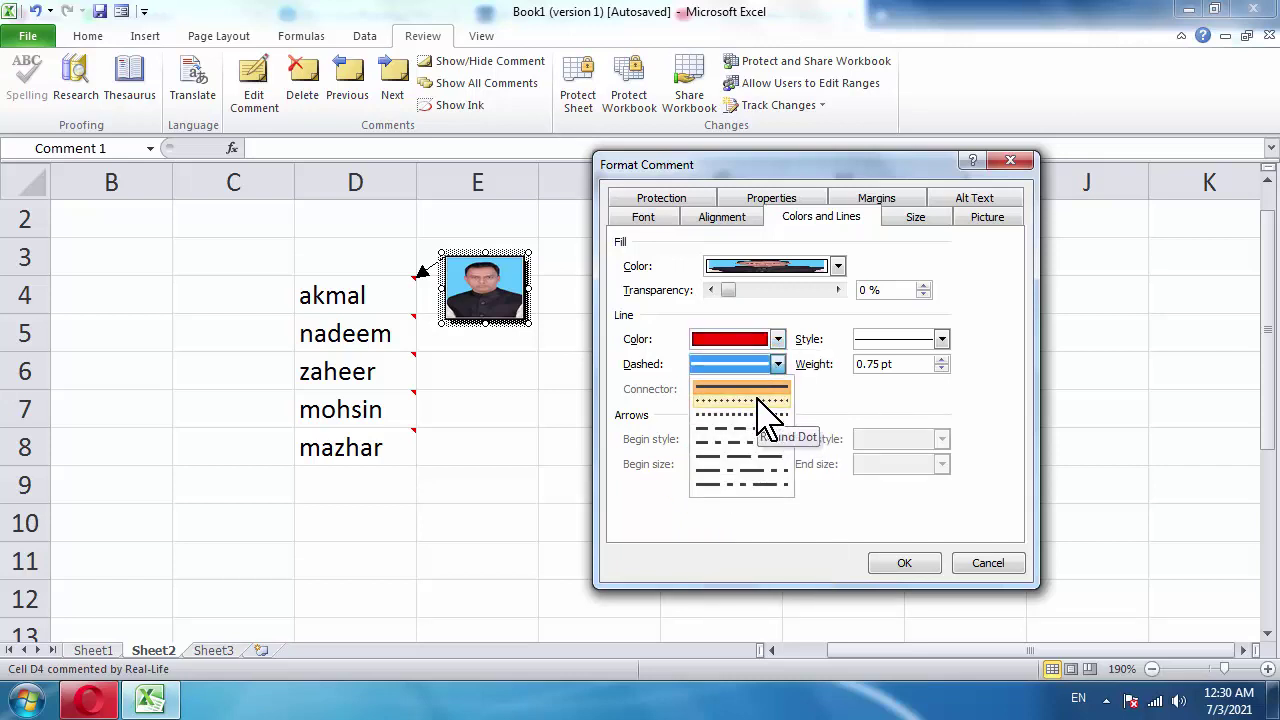
{"action": "left_click", "coordinate": [757, 401]}
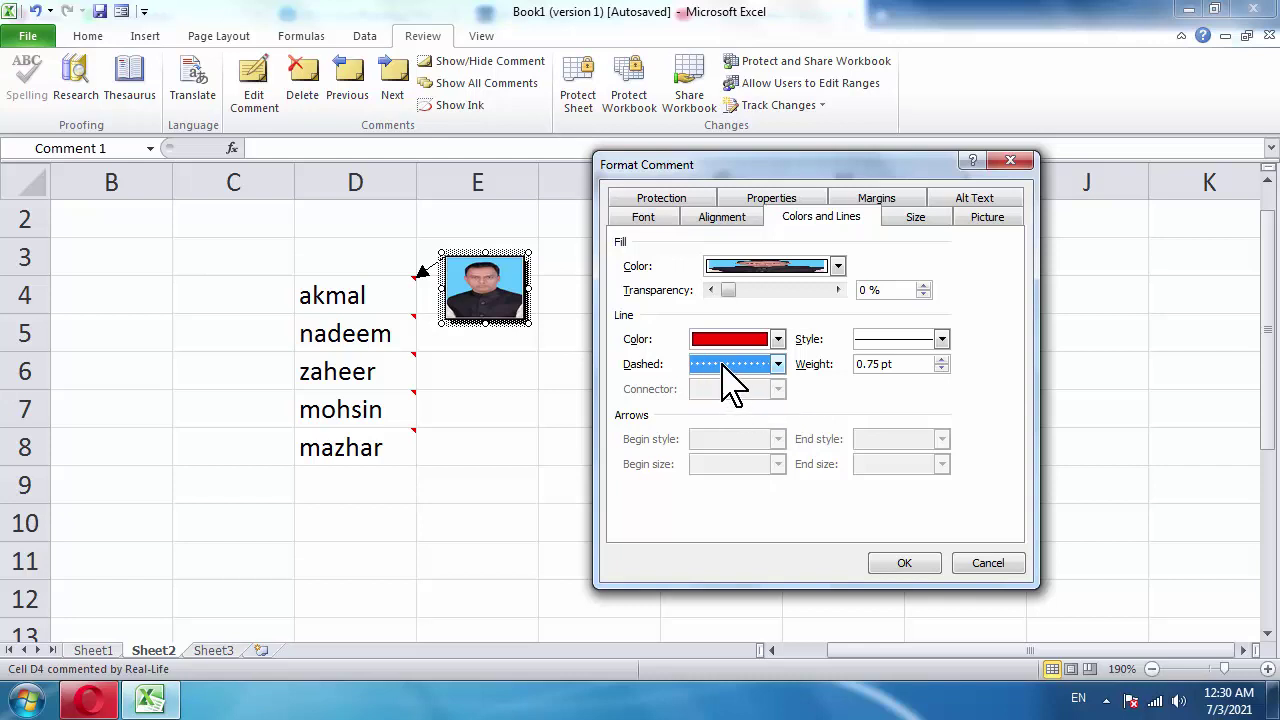
{"action": "left_click", "coordinate": [942, 340]}
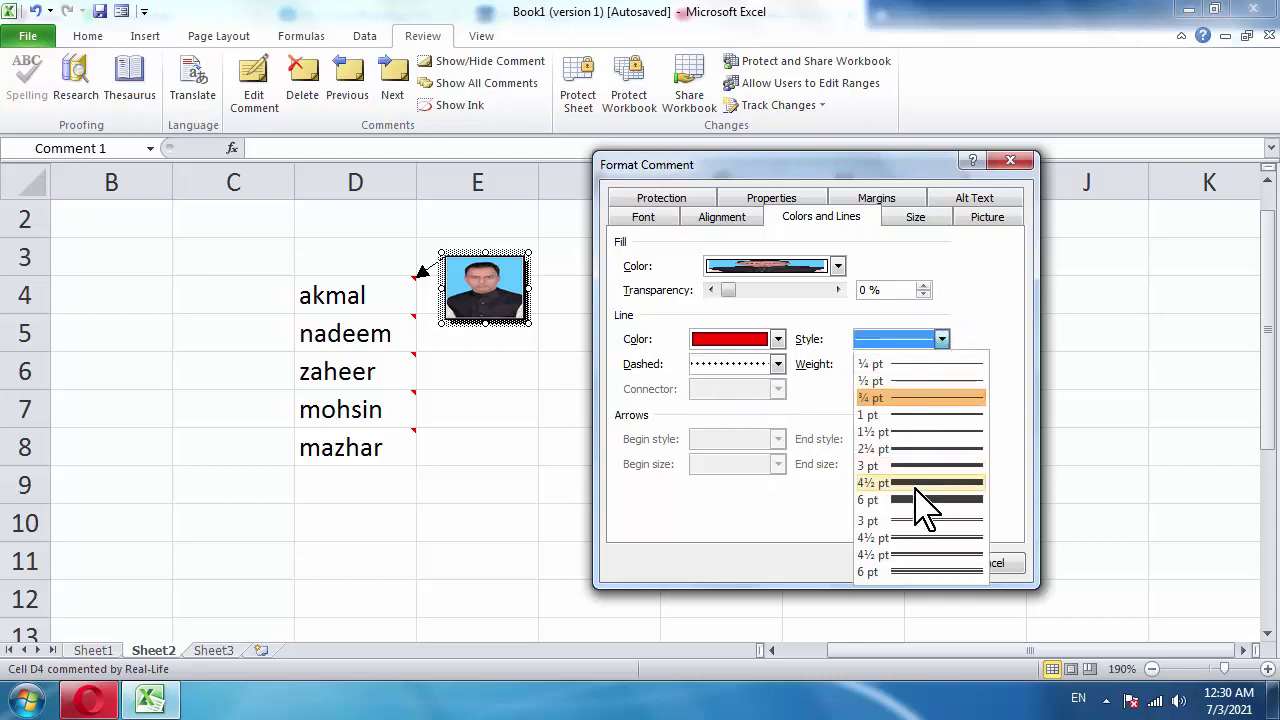
{"action": "left_click", "coordinate": [925, 540]}
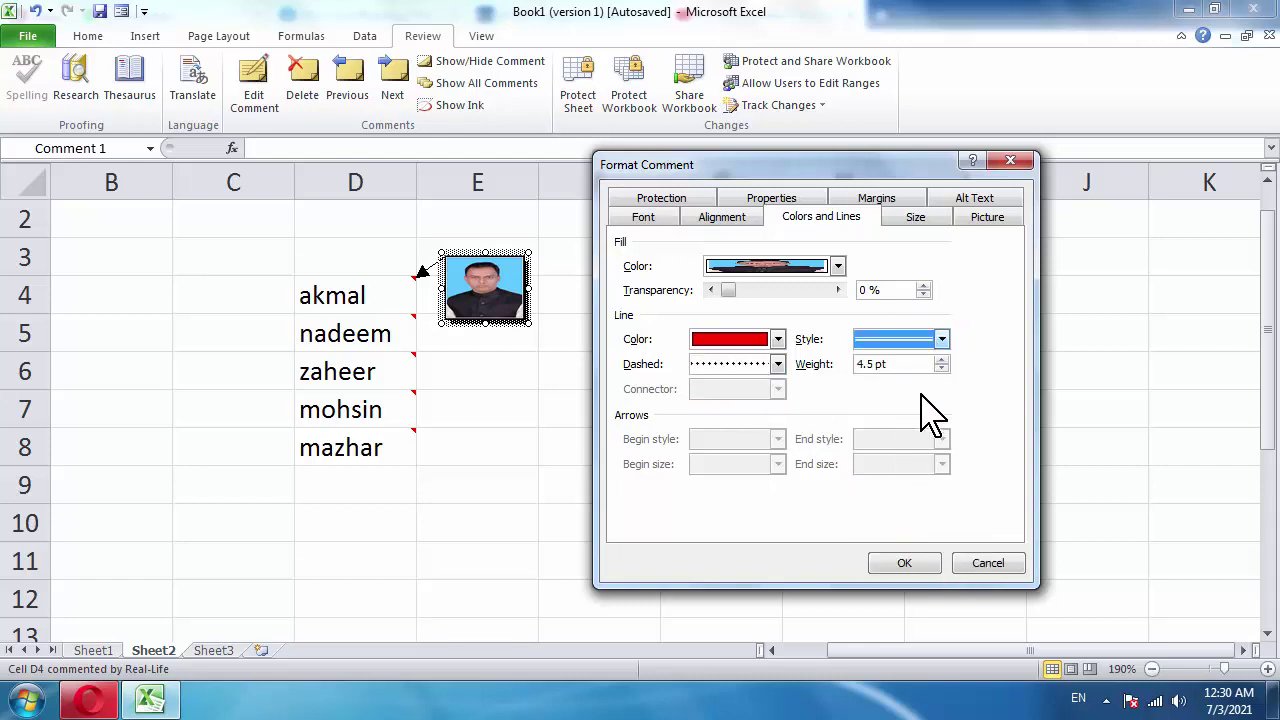
{"action": "left_click", "coordinate": [941, 360]}
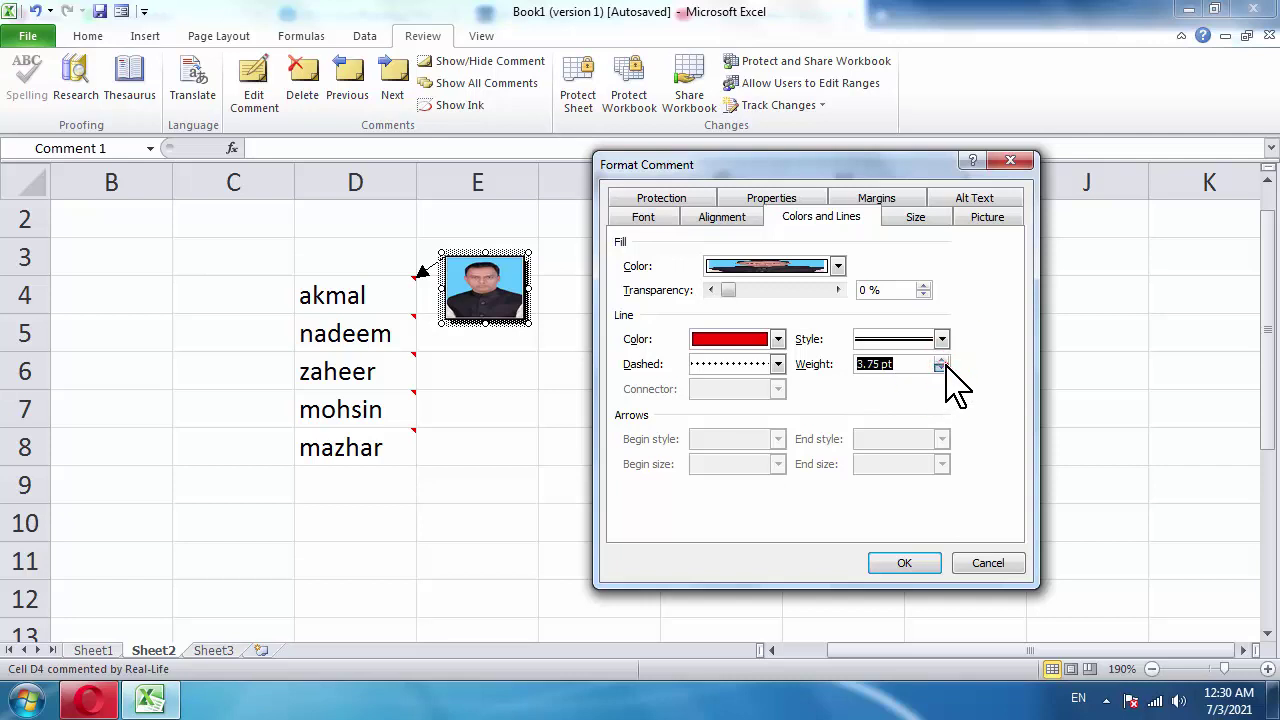
{"action": "left_click", "coordinate": [903, 563]}
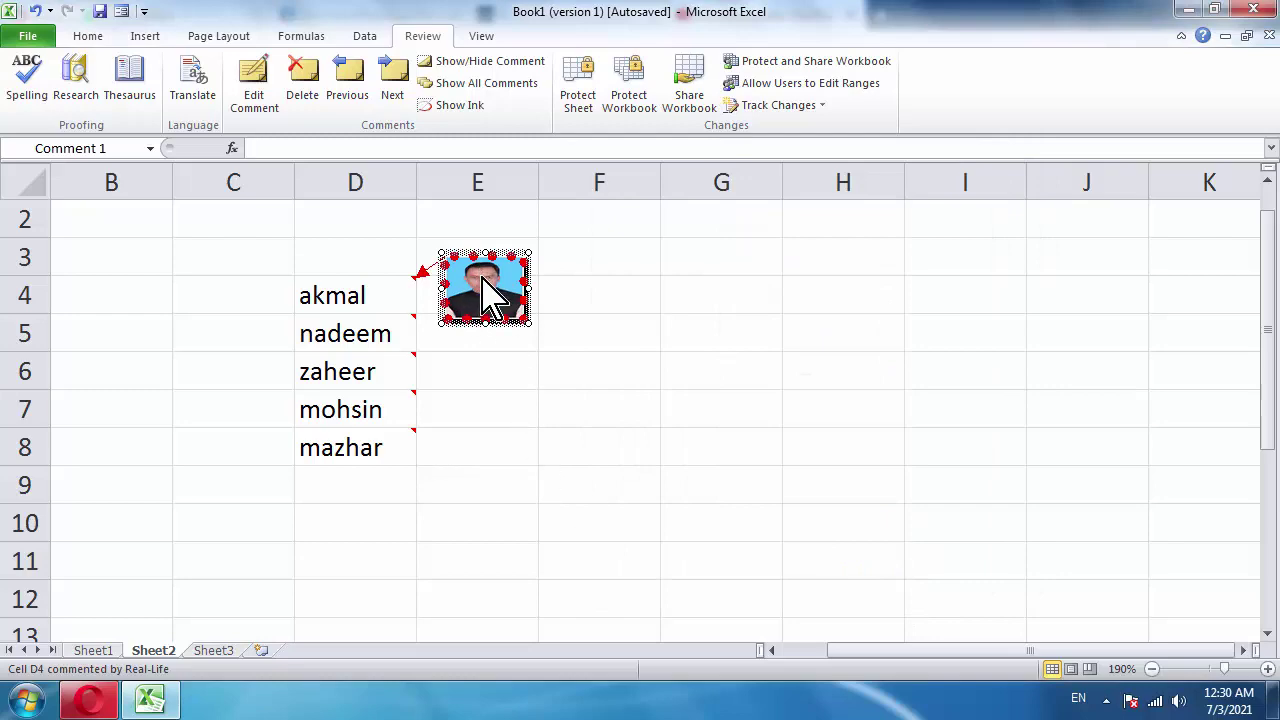
- Change the red border to a solid line and lower its weight to 2.25 pt
{"action": "right_click", "coordinate": [485, 320]}
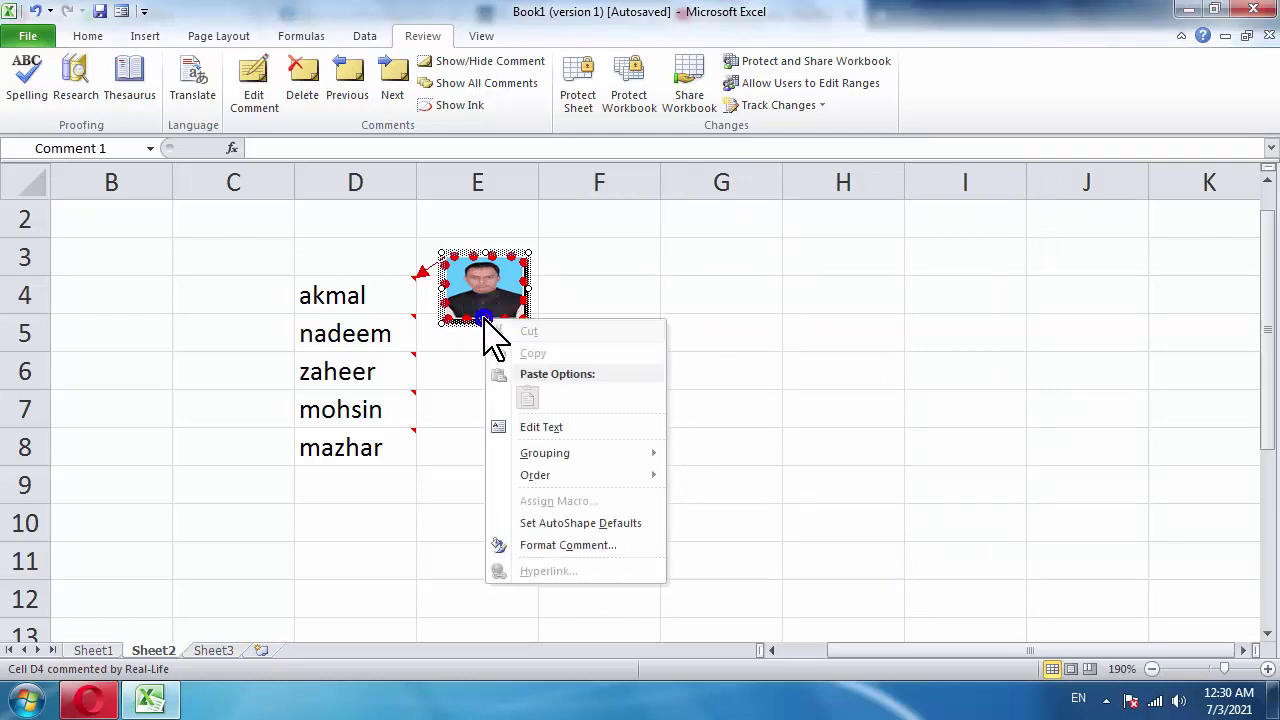
{"action": "left_click", "coordinate": [556, 545]}
{"action": "left_click", "coordinate": [778, 365]}
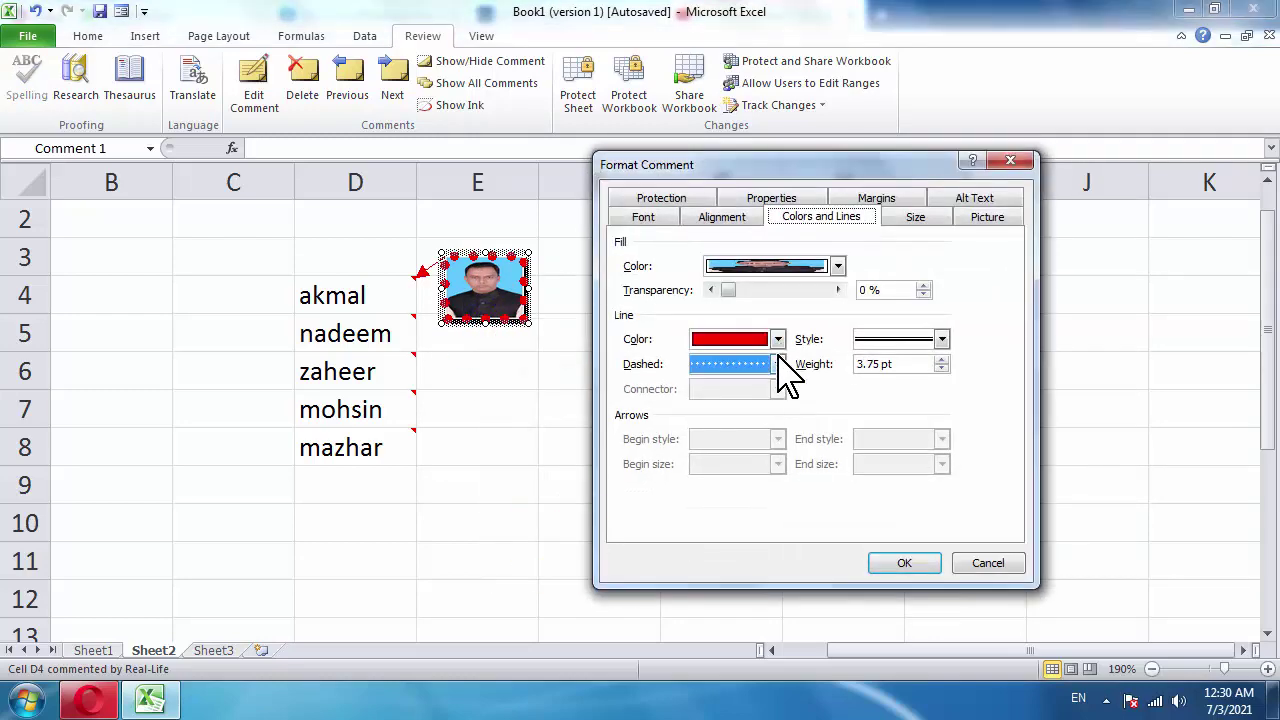
{"action": "left_click", "coordinate": [766, 381]}
{"action": "left_click", "coordinate": [941, 368]}
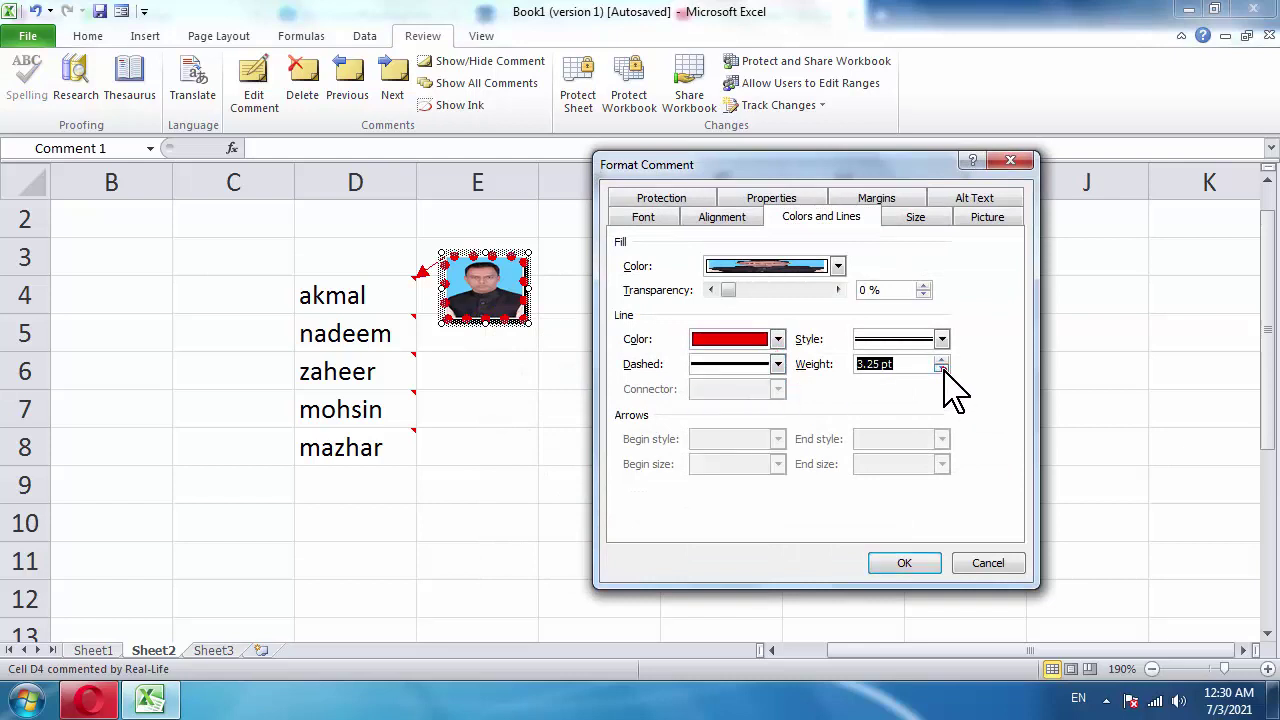
{"action": "left_click", "coordinate": [941, 368]}
{"action": "left_click", "coordinate": [941, 368]}
{"action": "left_click", "coordinate": [890, 562]}
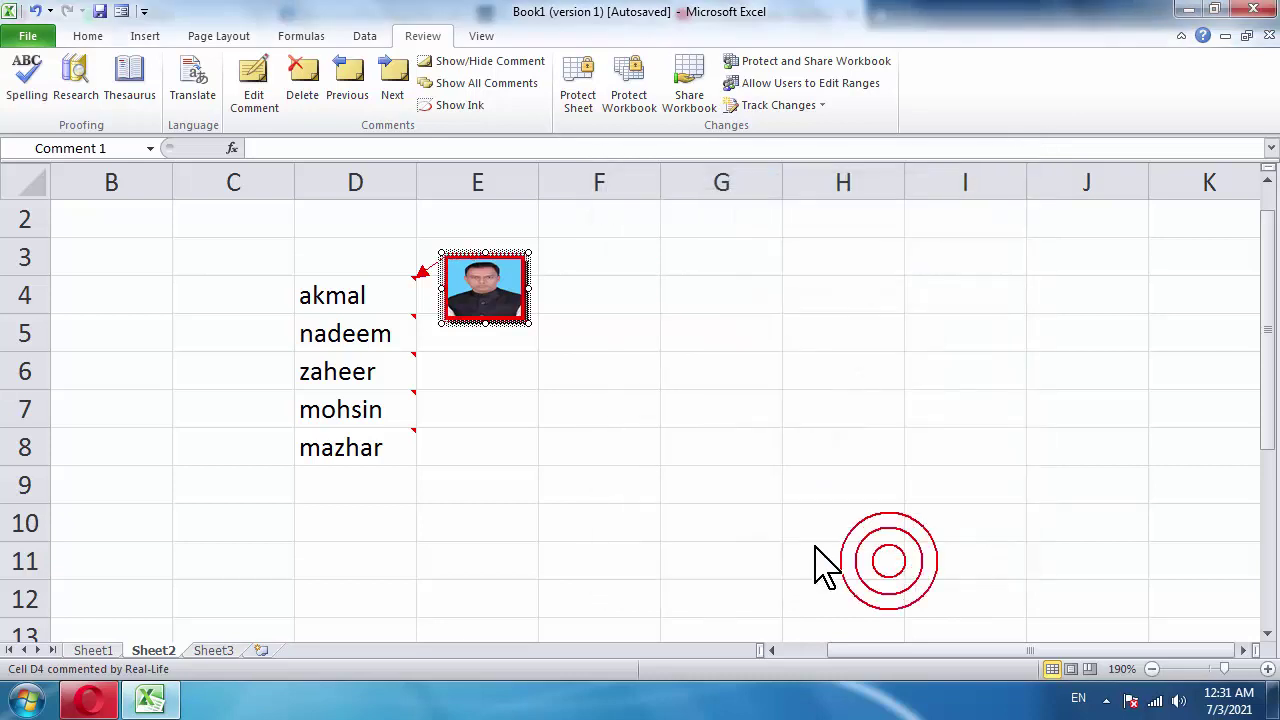
- Exit comment editing and select cell D9, leaving the photo comments as pop-ups
{"action": "left_click", "coordinate": [460, 400]}
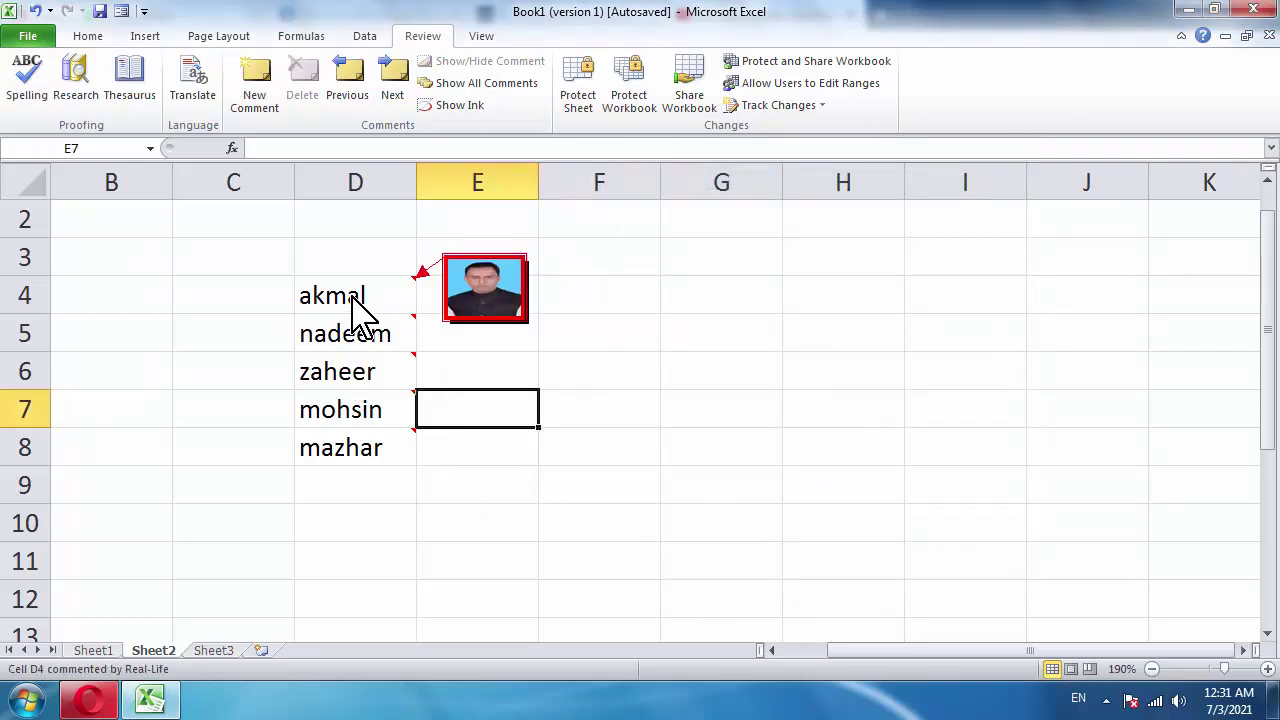
{"action": "mouse_move", "coordinate": [369, 449]}
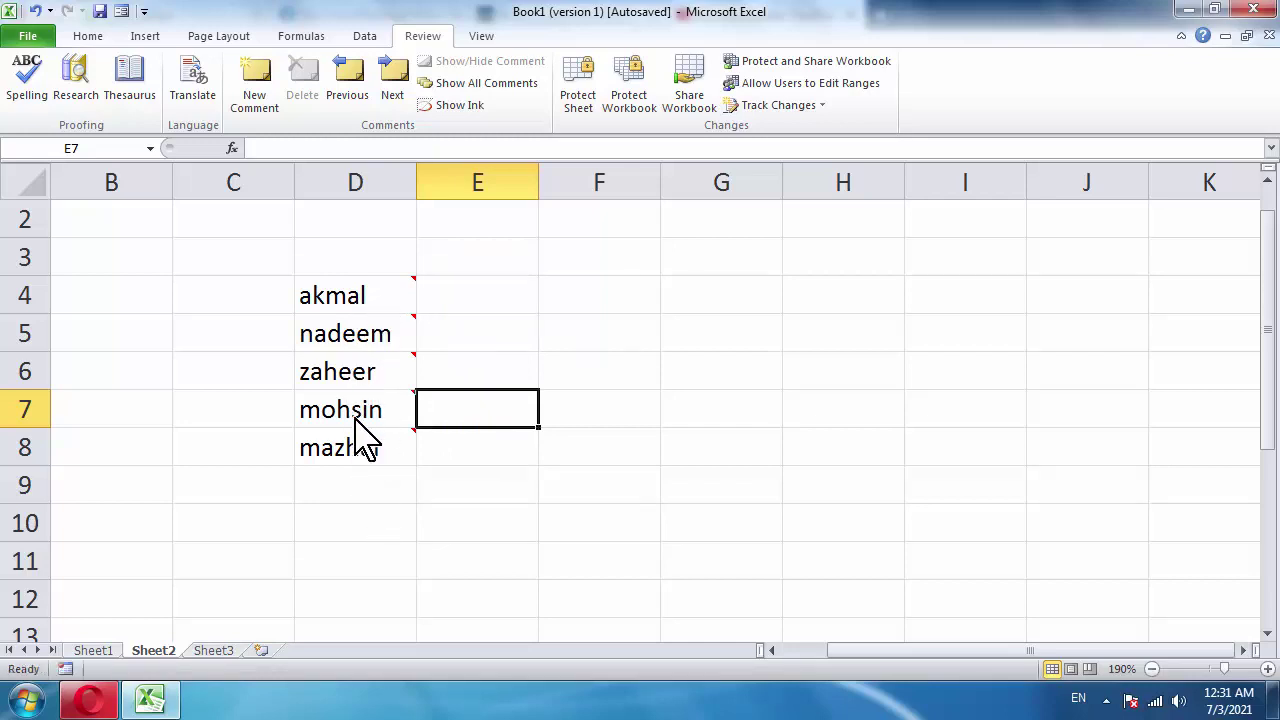
{"action": "left_click", "coordinate": [362, 490]}
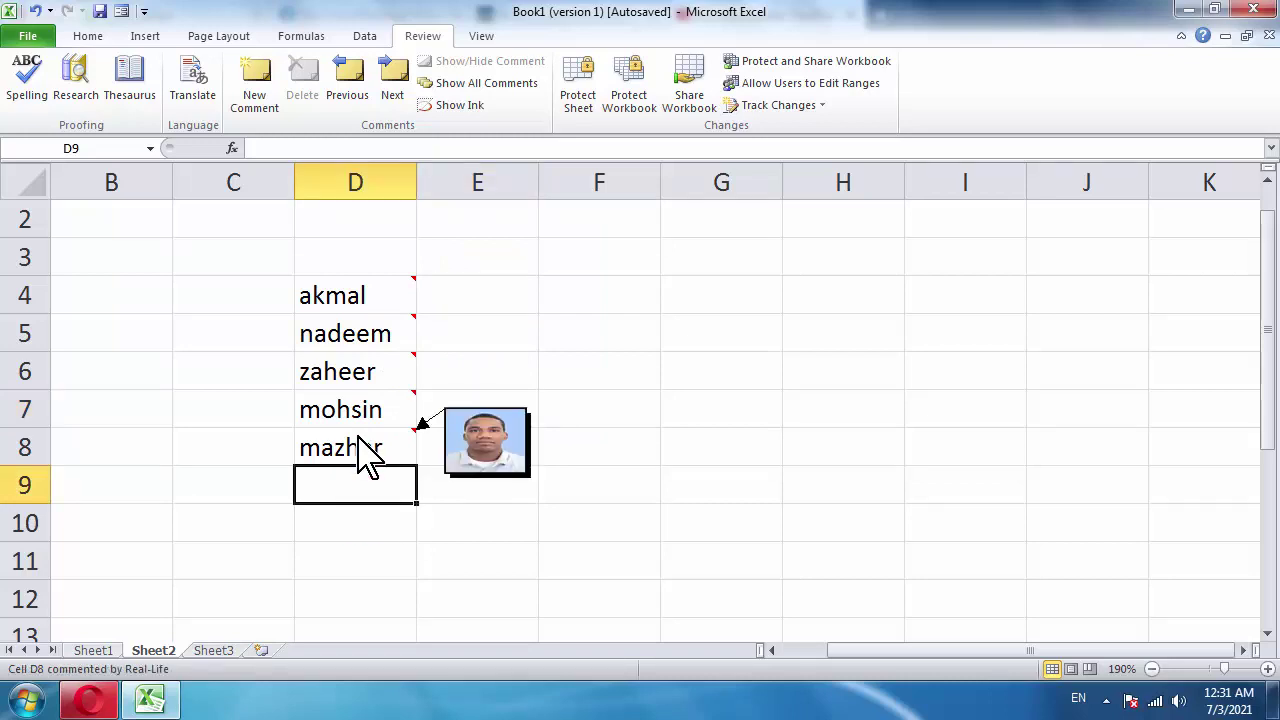